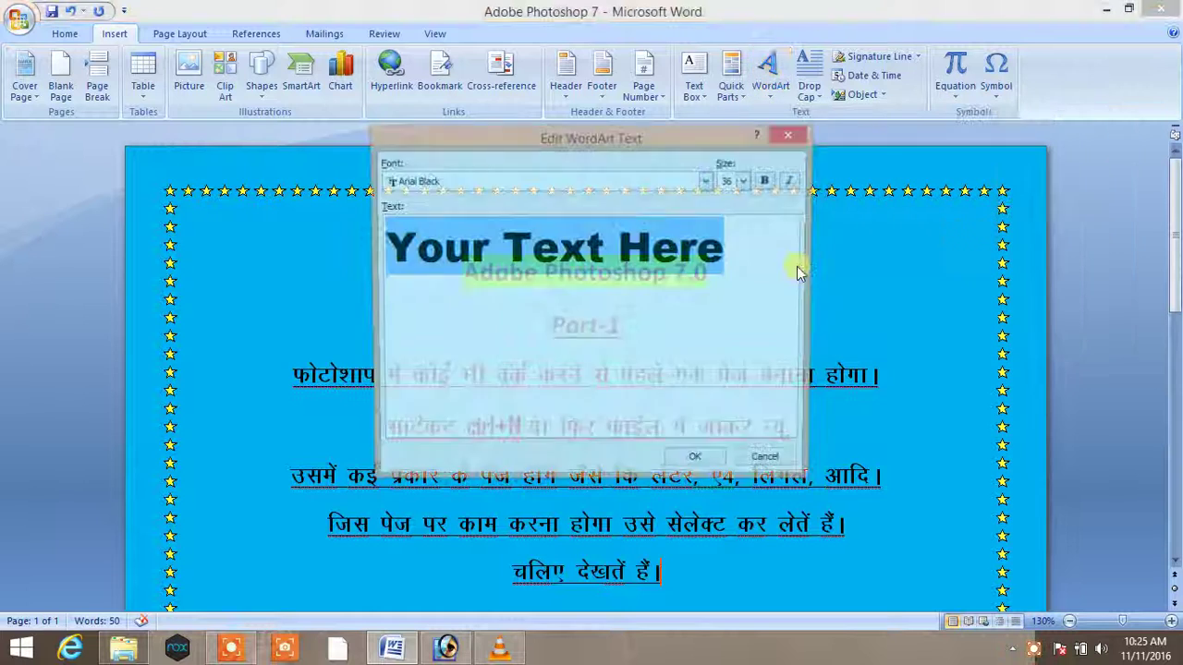
Step: Enter 'Welcome to Diurnal Videos' as the WordArt text, fixing a typo along the way
{"action": "type", "text": "Di"}
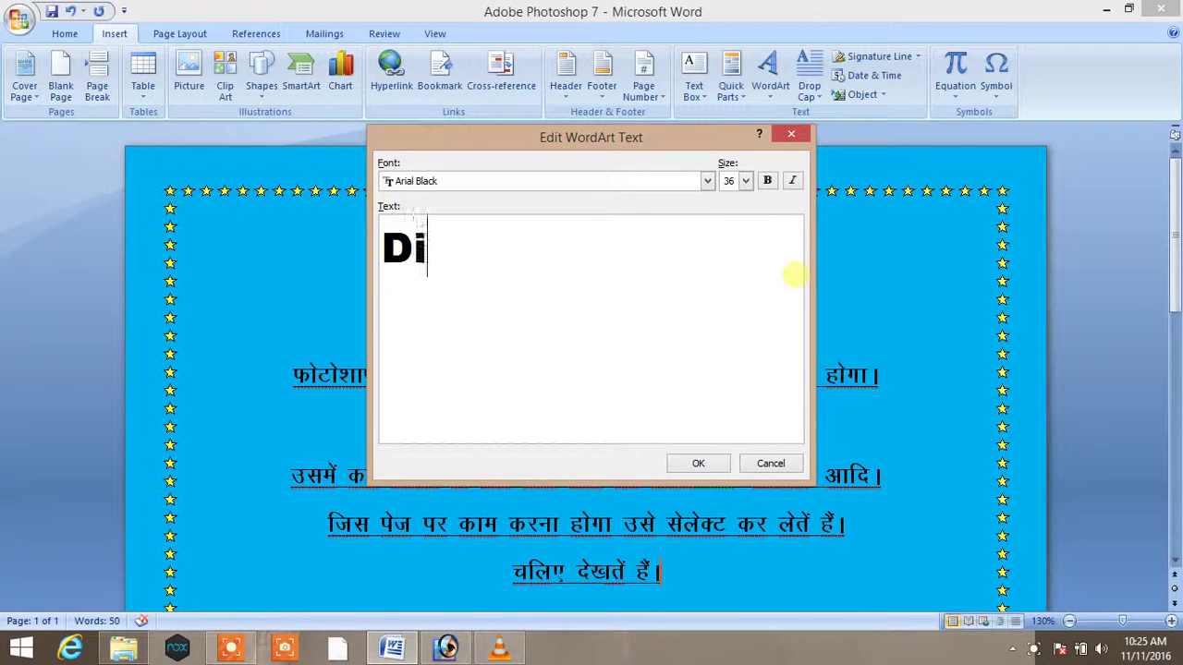
{"action": "type", "text": "yu"}
{"action": "key", "text": "BackSpace"}
{"action": "key", "text": "BackSpace"}
{"action": "type", "text": "u"}
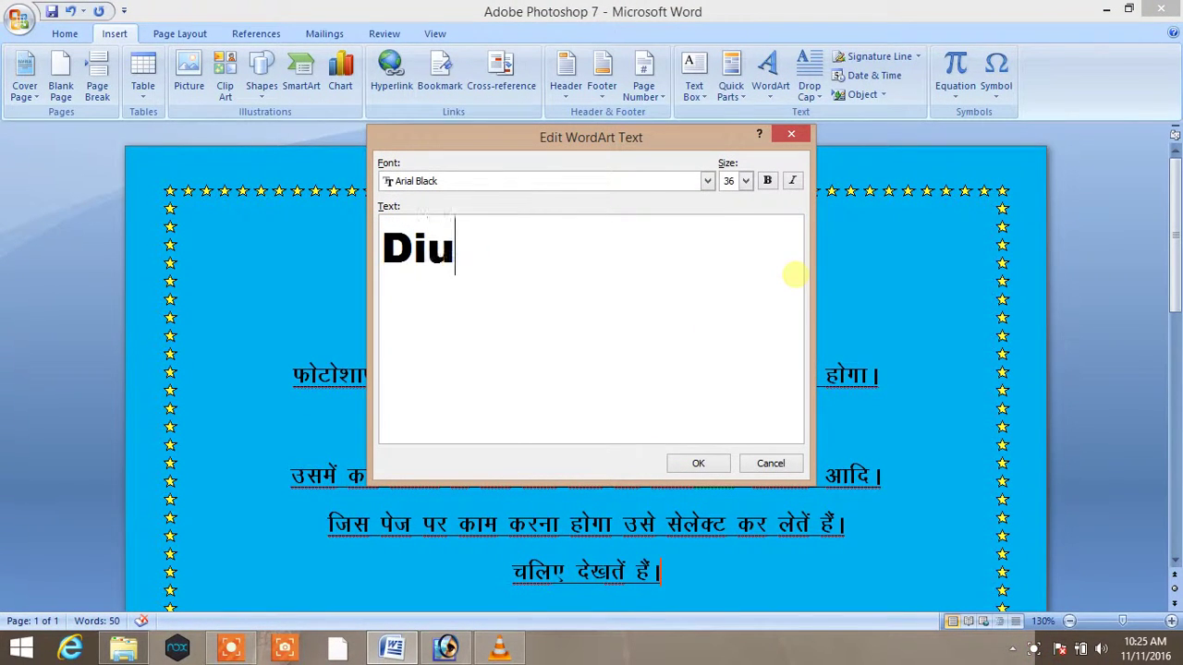
{"action": "type", "text": "rnal"}
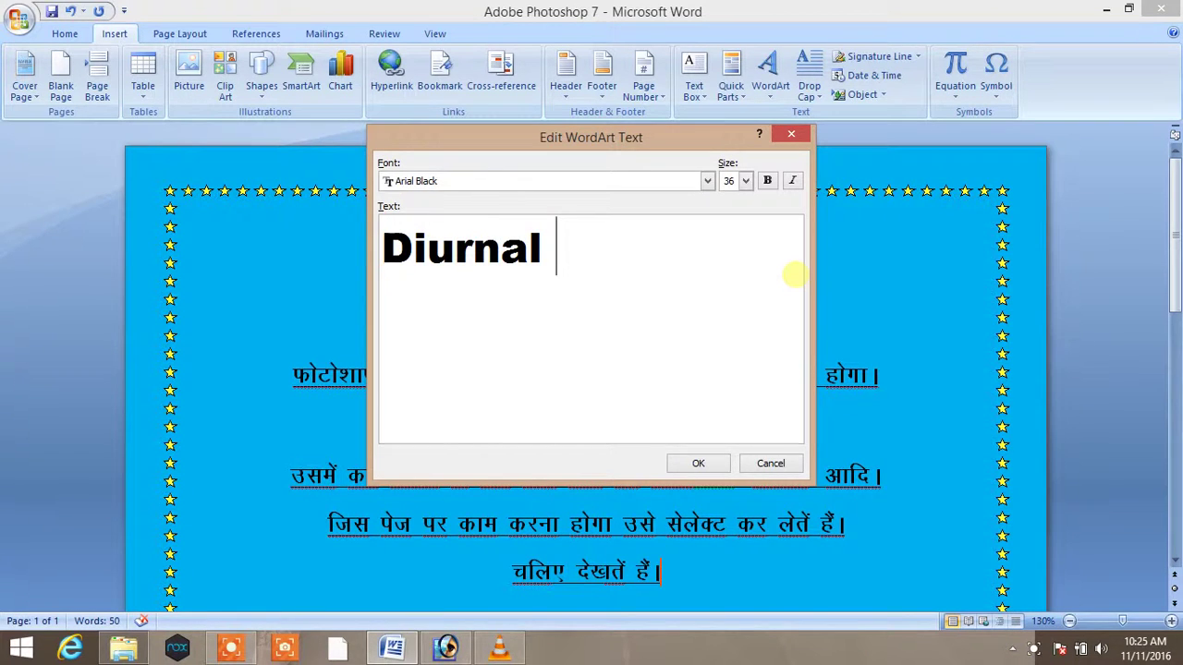
{"action": "type", "text": " Videos"}
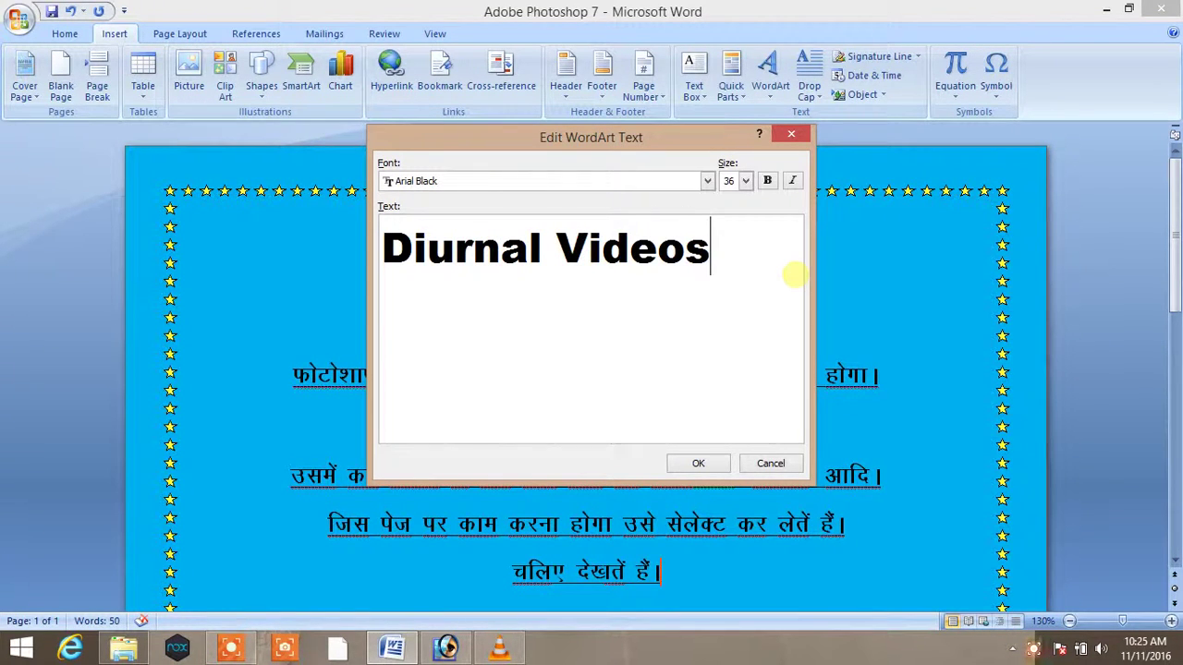
{"action": "key", "text": "Left"}
{"action": "key", "text": "Left"}
{"action": "key", "text": "Left"}
{"action": "key", "text": "Left"}
{"action": "key", "text": "Left"}
{"action": "type", "text": "Welcome "}
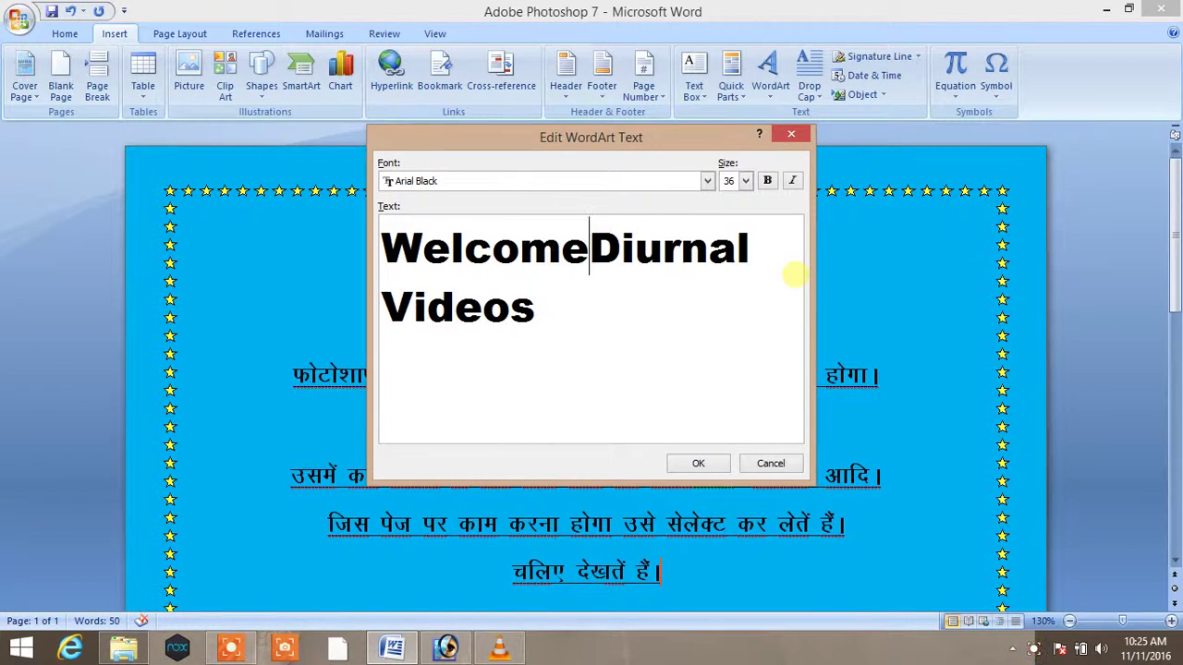
{"action": "type", "text": "to"}
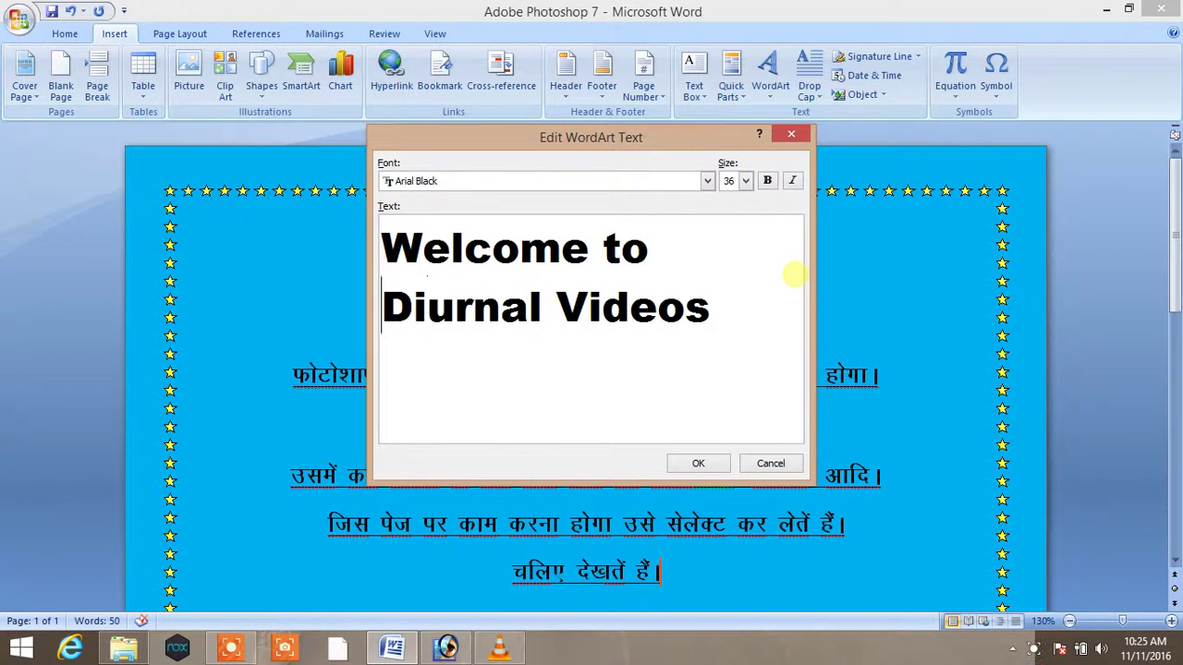
Step: Insert the WordArt, give it Square text wrapping, and move it to the top of the page
{"action": "left_click", "coordinate": [696, 464]}
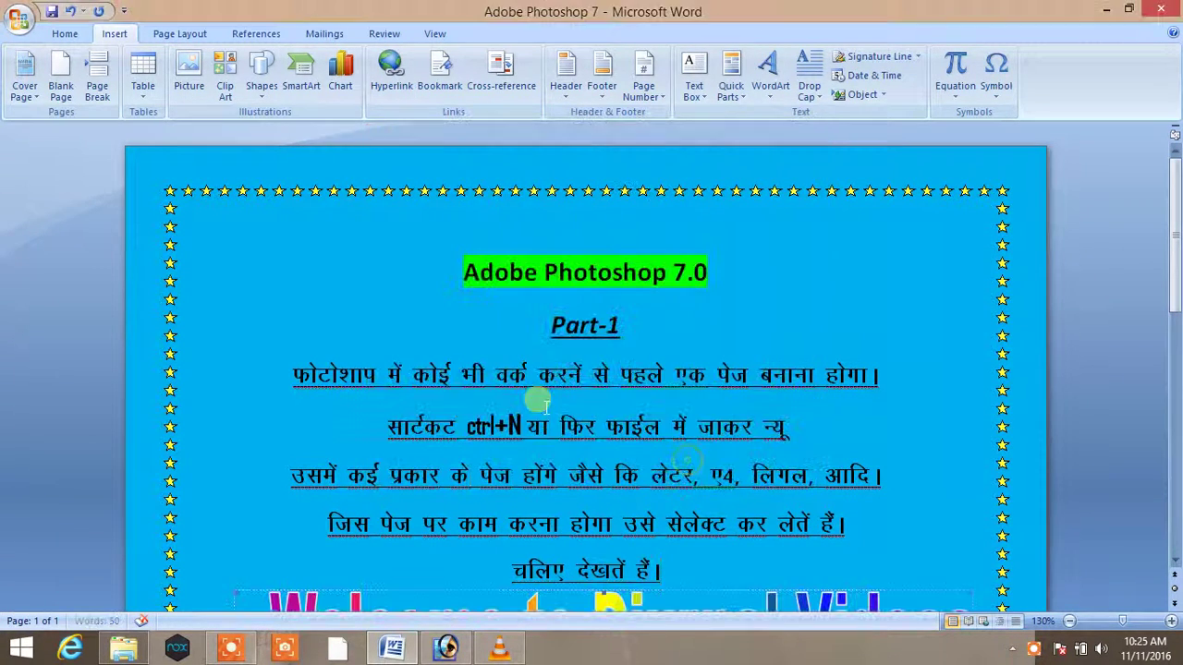
{"action": "left_click", "coordinate": [935, 96]}
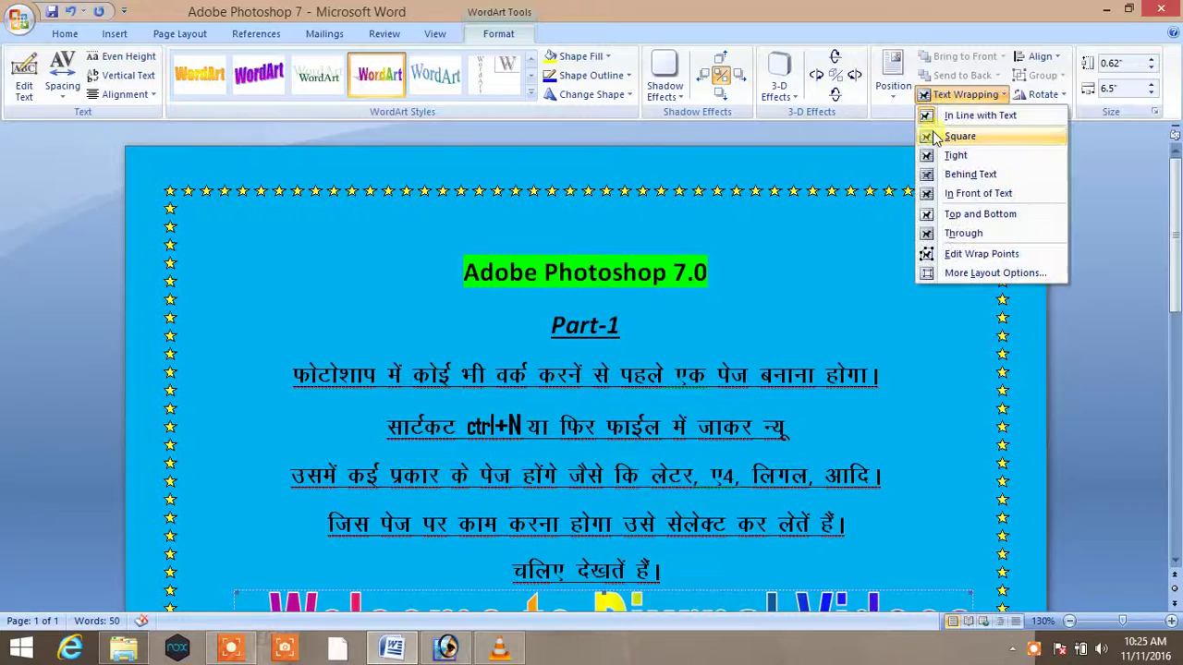
{"action": "left_click", "coordinate": [936, 134]}
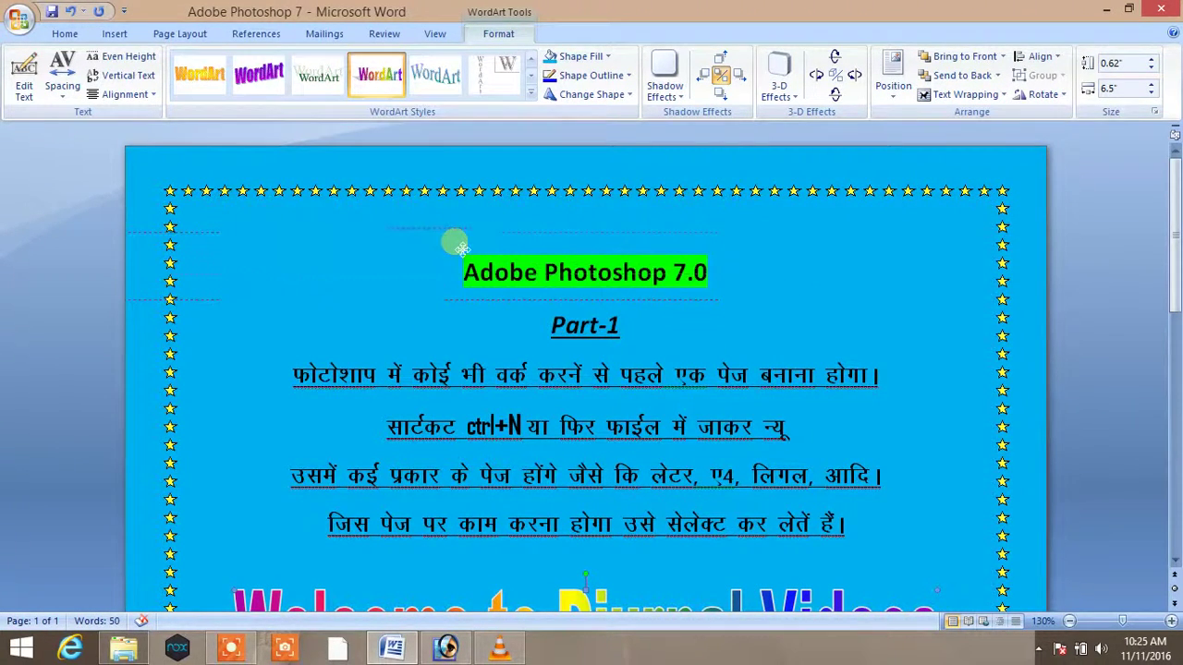
{"action": "left_click_drag", "start_coordinate": [446, 296], "coordinate": [475, 221]}
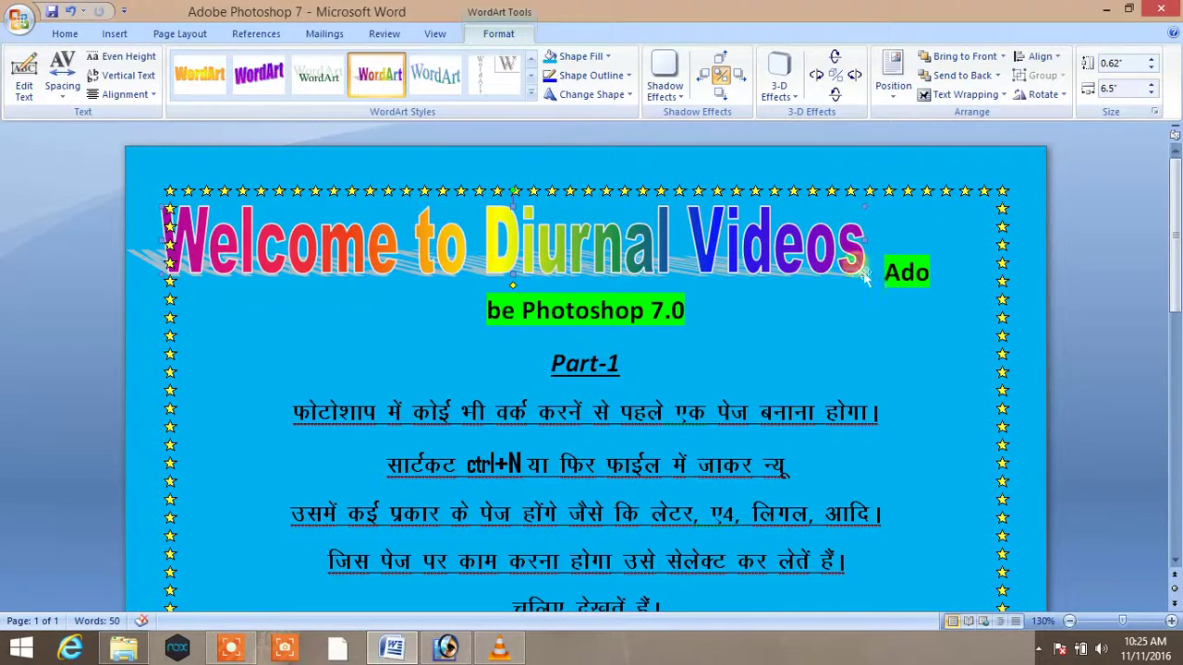
Step: Remove the WordArt's shadow and 3-D effects
{"action": "left_click", "coordinate": [667, 85]}
{"action": "left_click", "coordinate": [673, 148]}
{"action": "left_click", "coordinate": [779, 85]}
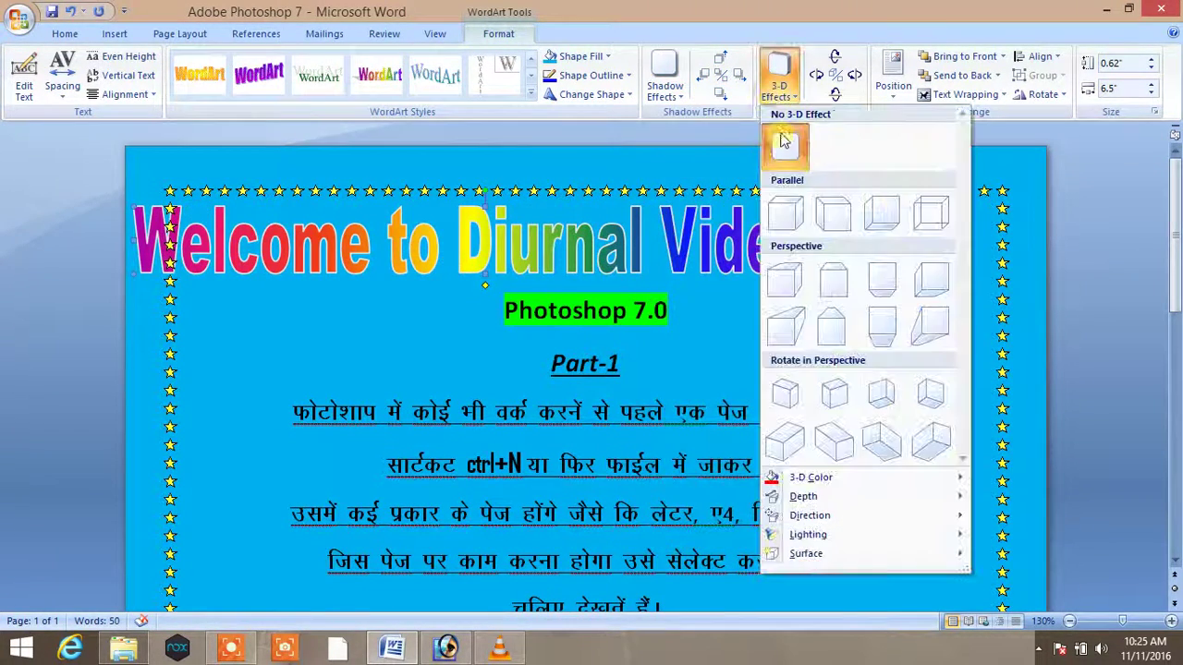
{"action": "left_click", "coordinate": [781, 139]}
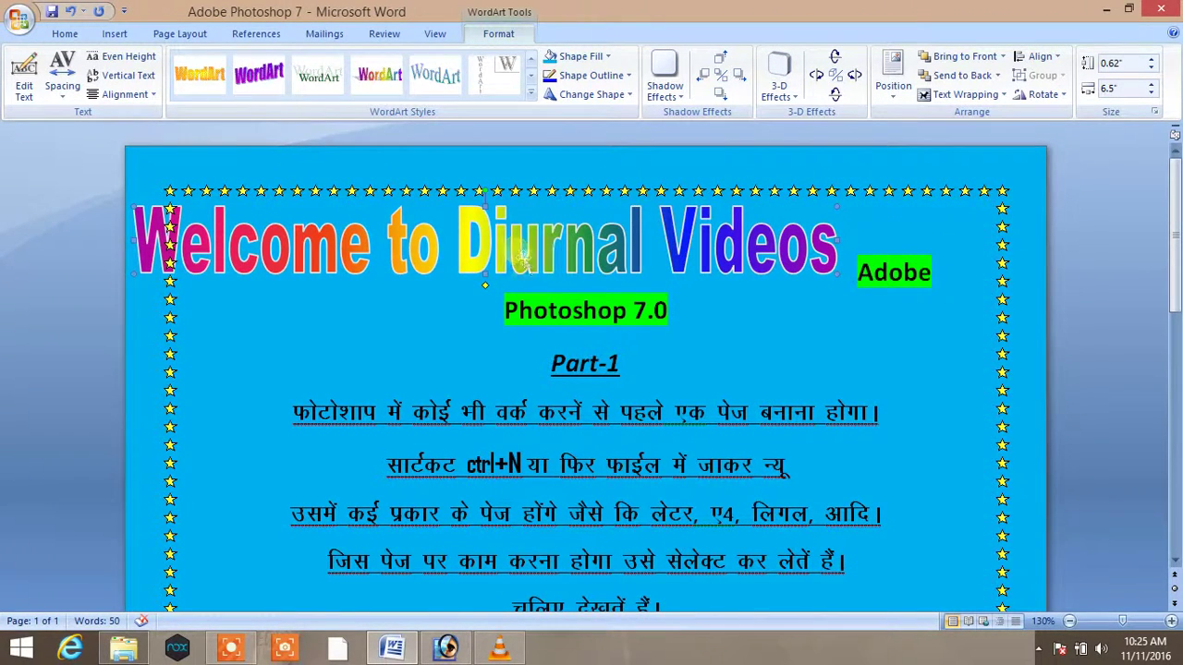
Step: Tilt the WordArt upward and shrink it to 0.49" × 3.14" near the top-left
{"action": "left_click_drag", "start_coordinate": [522, 261], "coordinate": [533, 297]}
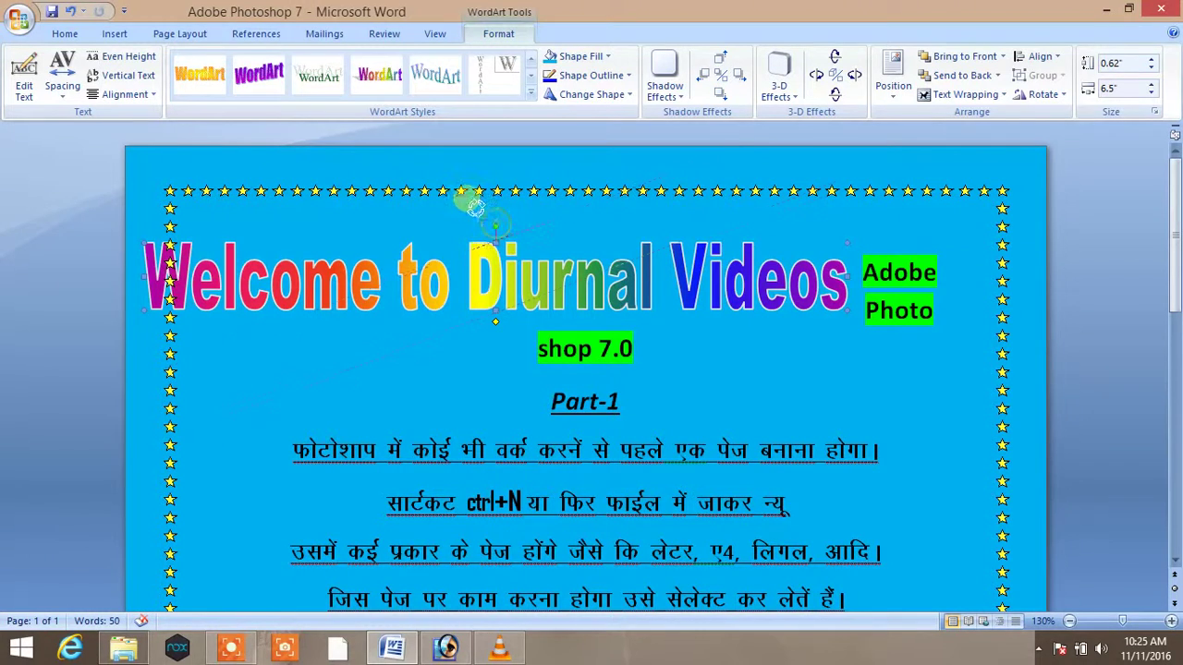
{"action": "left_click_drag", "start_coordinate": [496, 225], "coordinate": [467, 185]}
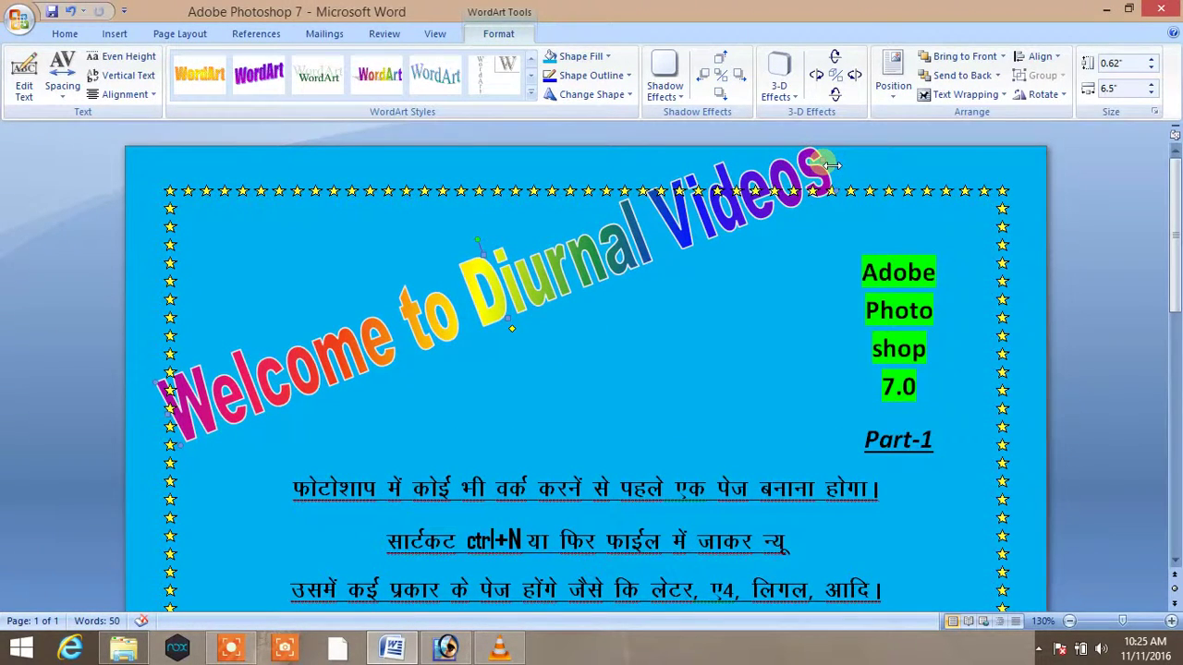
{"action": "left_click_drag", "start_coordinate": [825, 166], "coordinate": [513, 314]}
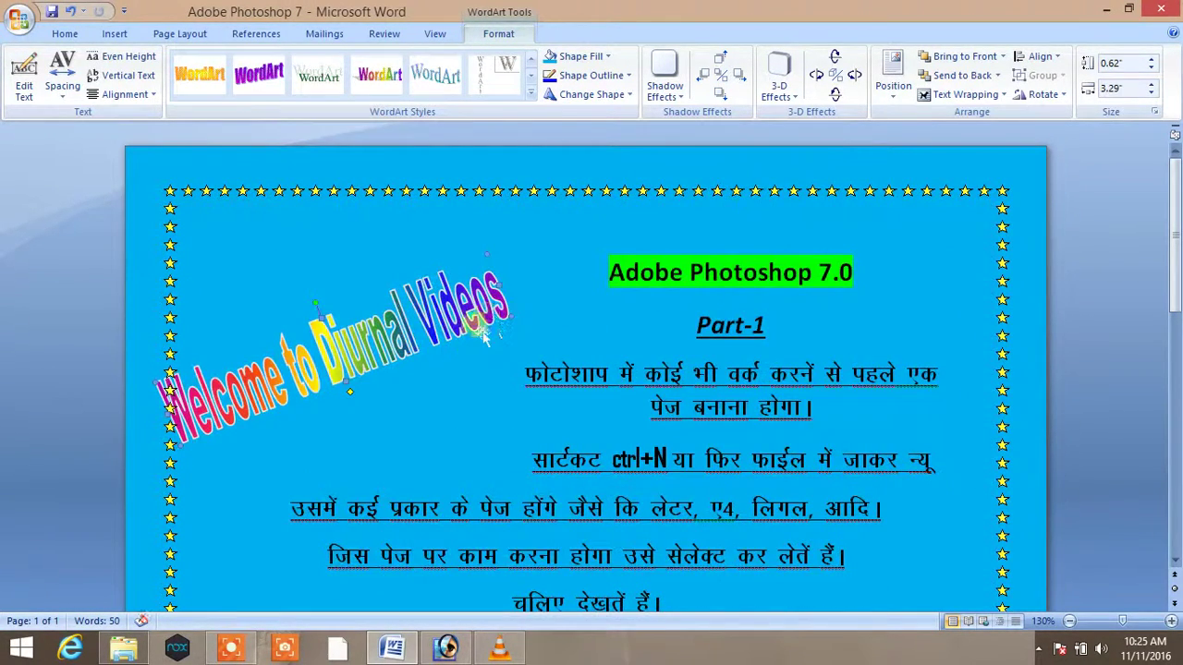
{"action": "left_click_drag", "start_coordinate": [411, 347], "coordinate": [458, 300]}
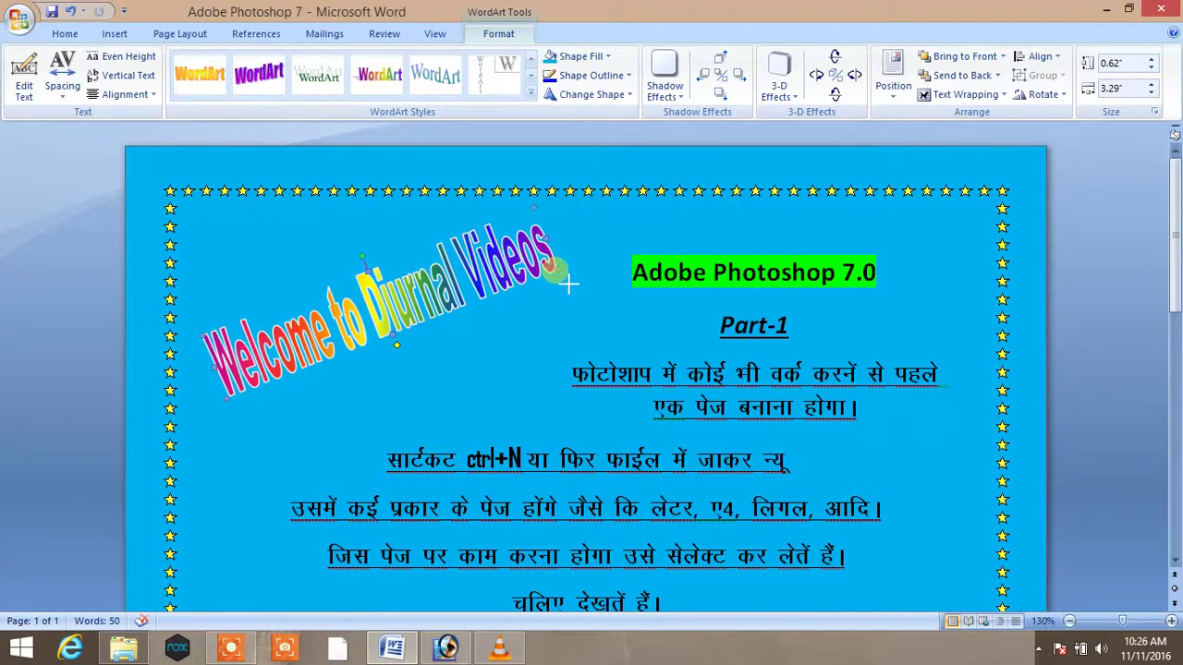
{"action": "left_click_drag", "start_coordinate": [568, 284], "coordinate": [551, 270]}
{"action": "left_click", "coordinate": [965, 95]}
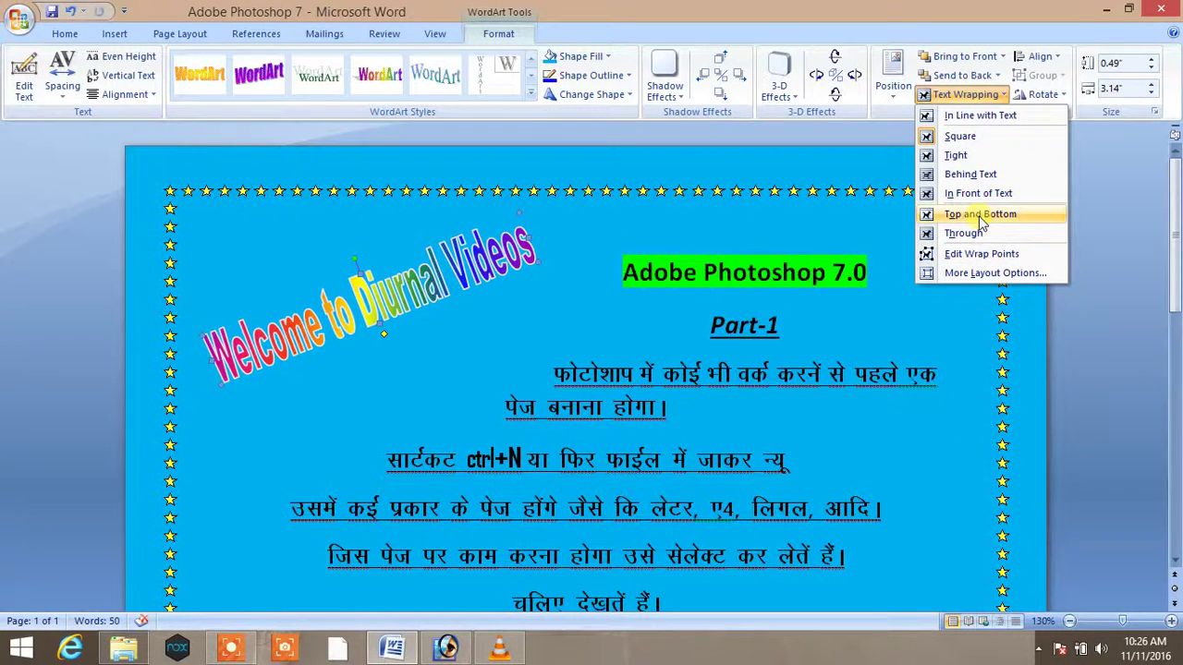
Step: Set the WordArt In Front of Text, move it to the upper right, and shrink it slightly
{"action": "left_click", "coordinate": [974, 194]}
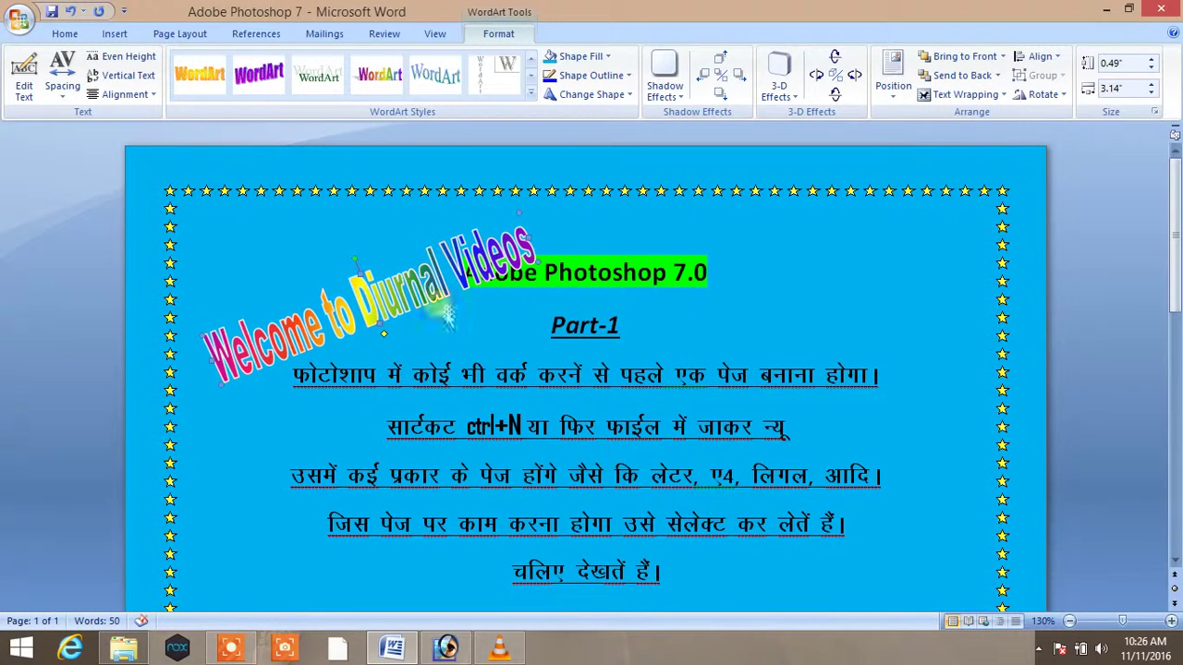
{"action": "left_click_drag", "start_coordinate": [447, 314], "coordinate": [877, 260]}
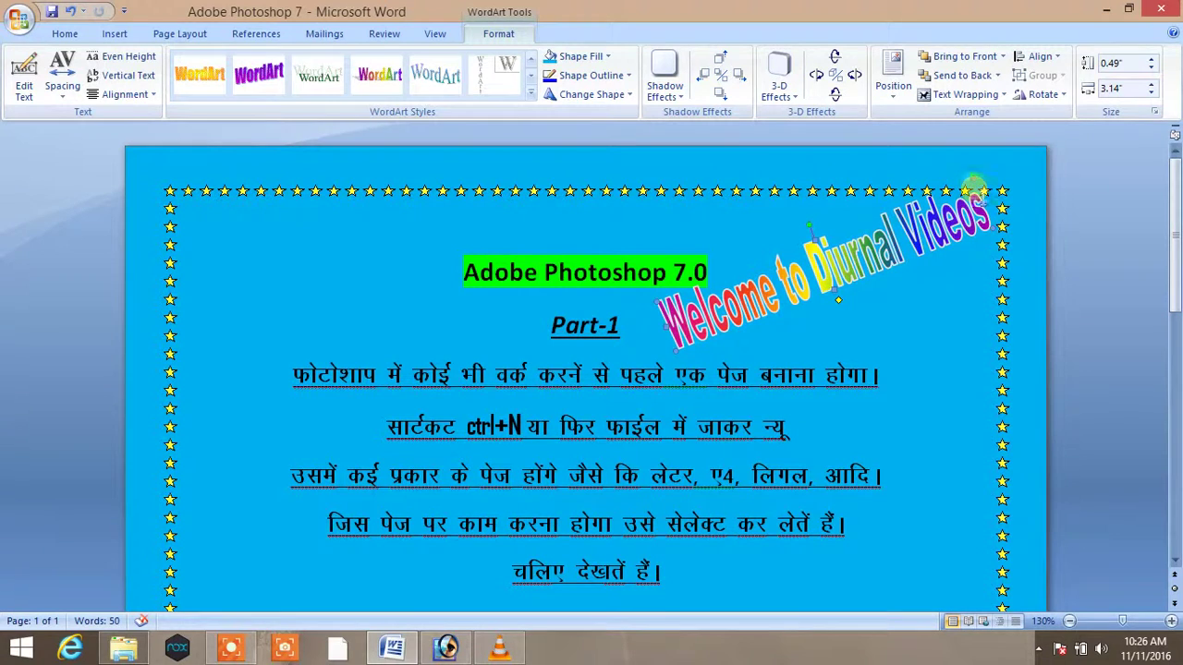
{"action": "left_click_drag", "start_coordinate": [982, 185], "coordinate": [981, 214]}
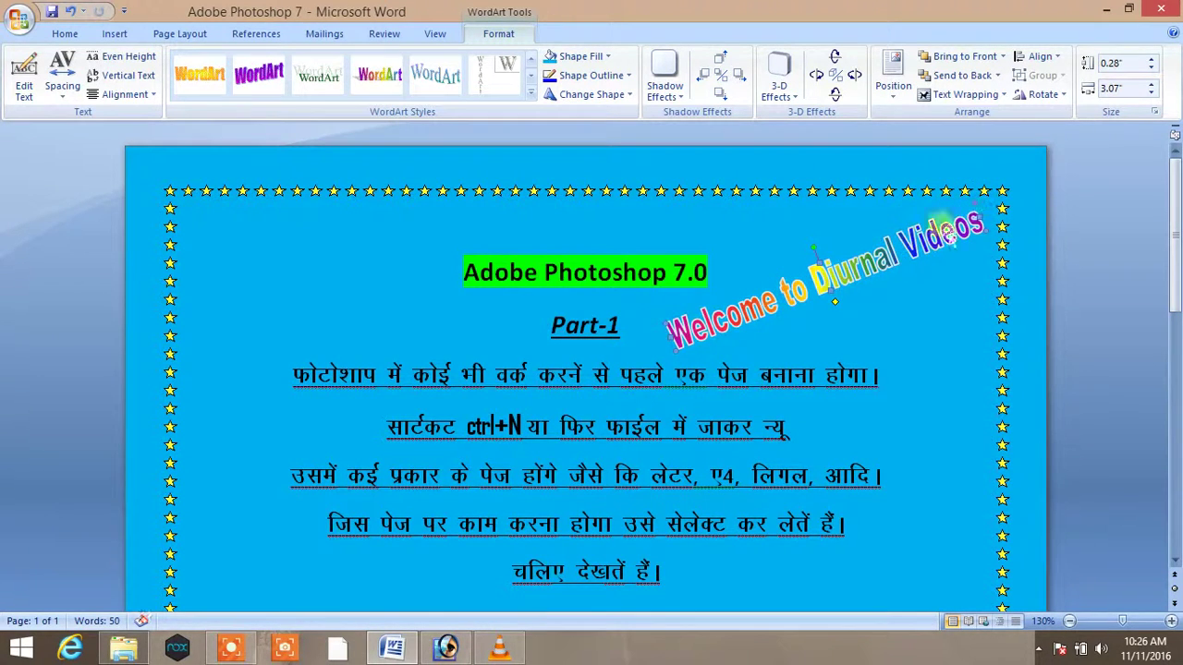
Step: Place a copy of the WordArt at the top left, then return to Photoshop
{"action": "left_click_drag", "start_coordinate": [819, 293], "coordinate": [852, 321]}
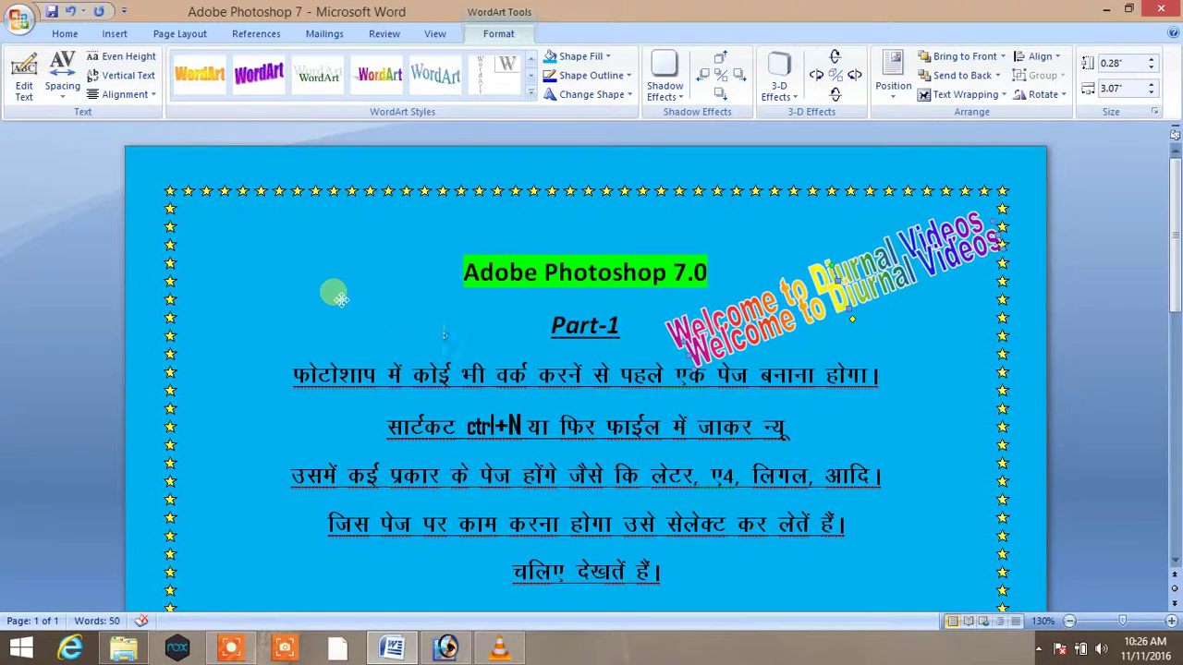
{"action": "left_click_drag", "start_coordinate": [338, 280], "coordinate": [338, 280]}
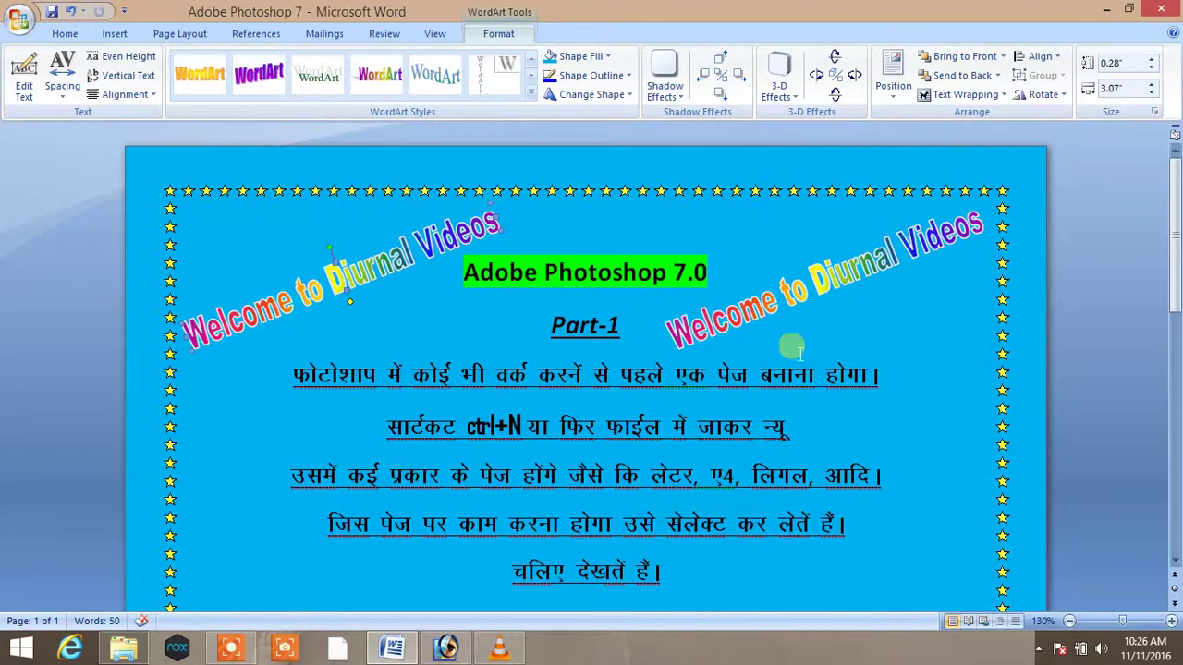
{"action": "scroll", "coordinate": [658, 356], "scroll_direction": "down", "scroll_amount": 2}
{"action": "scroll", "coordinate": [658, 356], "scroll_direction": "up", "scroll_amount": 2}
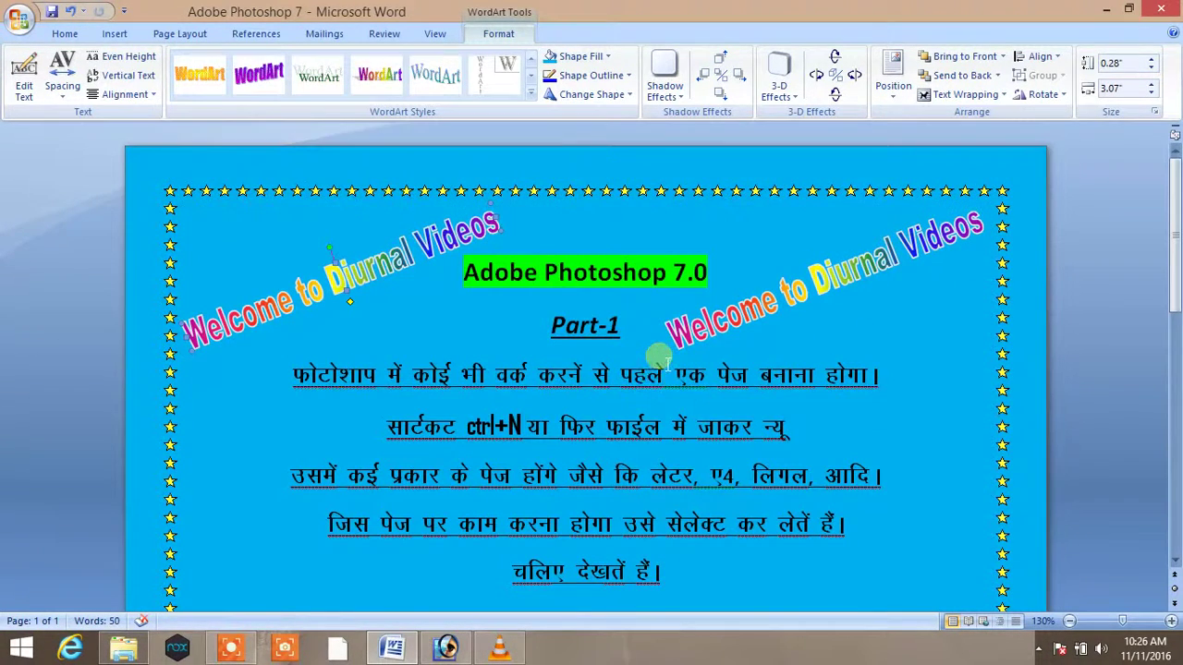
{"action": "left_click", "coordinate": [453, 649]}
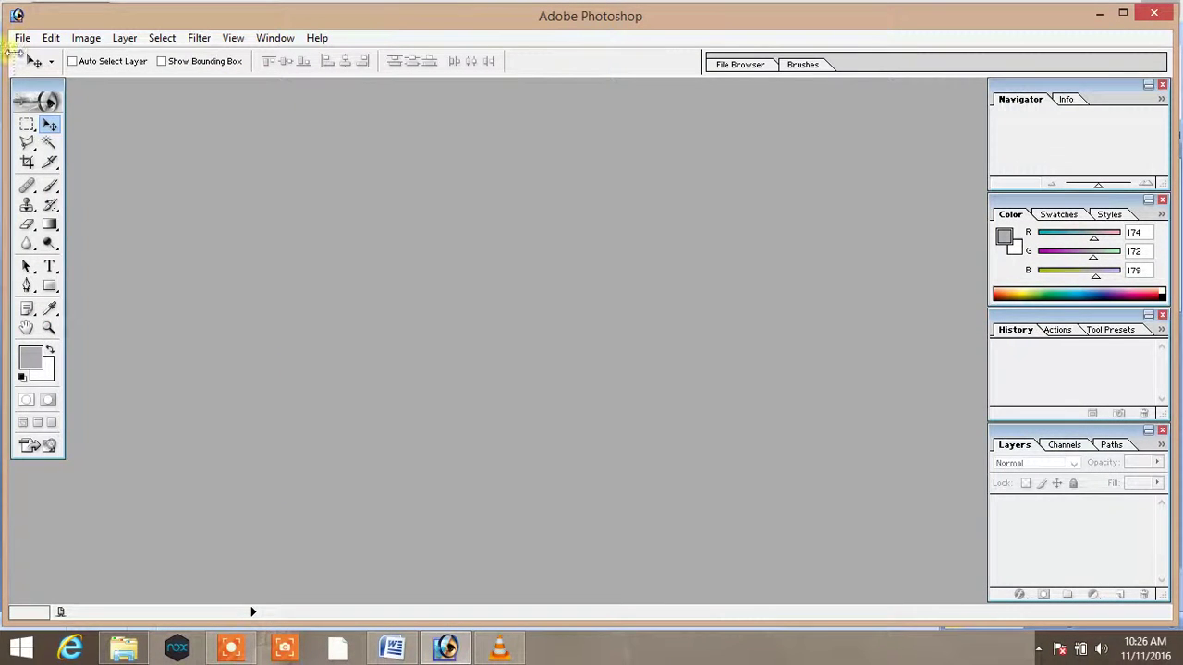
Step: Create a new A4 RGB document (210 × 297 mm, 300 ppi) and maximize its window
{"action": "left_click", "coordinate": [21, 39]}
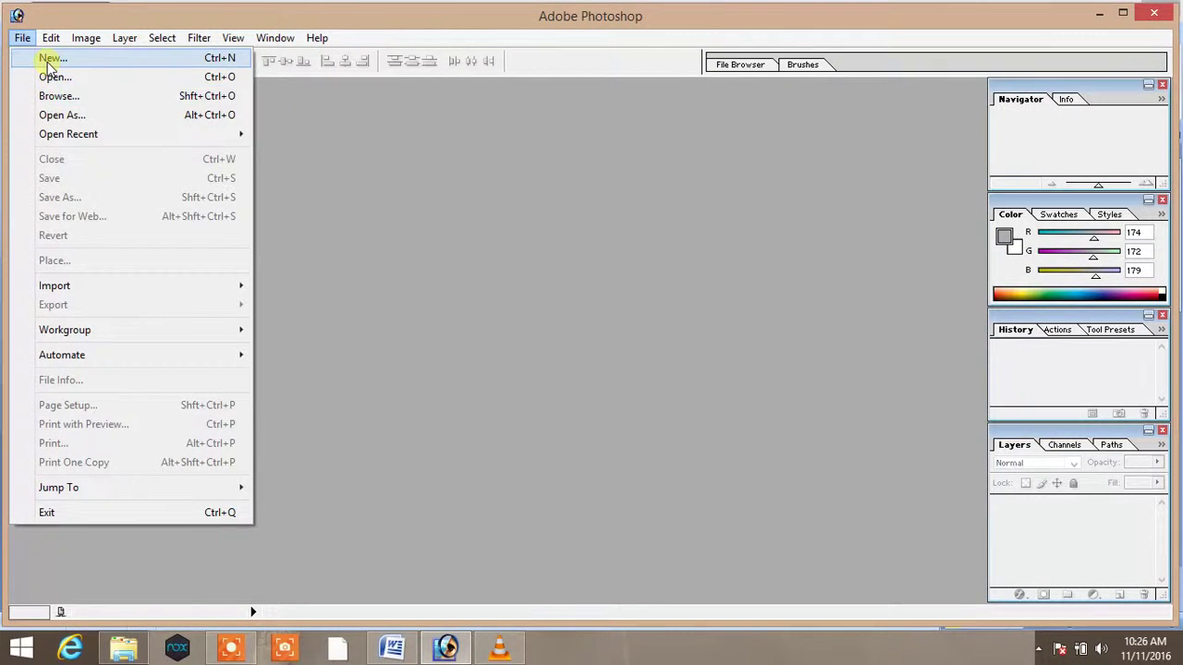
{"action": "left_click", "coordinate": [600, 305]}
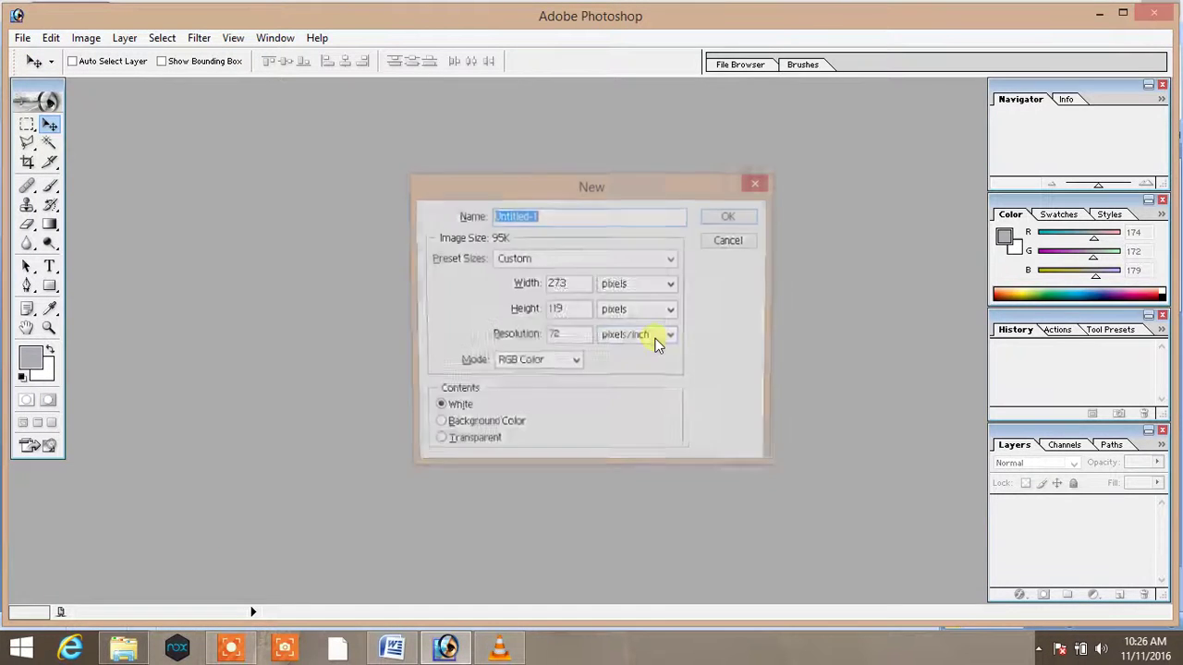
{"action": "left_click", "coordinate": [712, 244]}
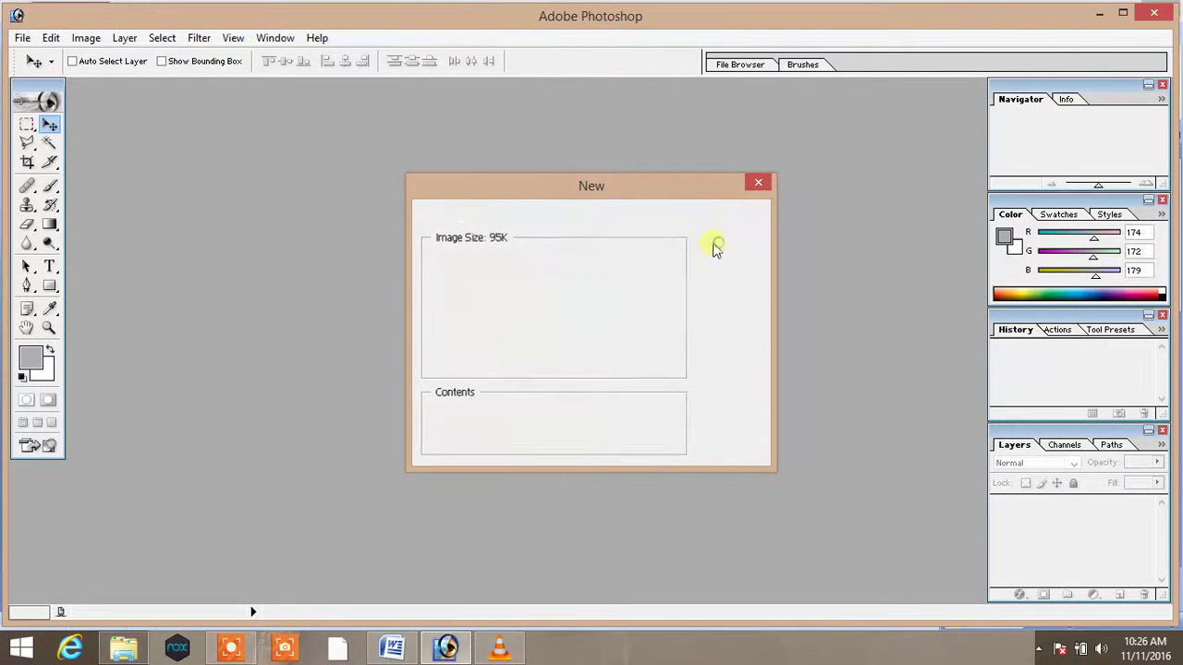
{"action": "left_click", "coordinate": [22, 38]}
{"action": "left_click", "coordinate": [23, 64]}
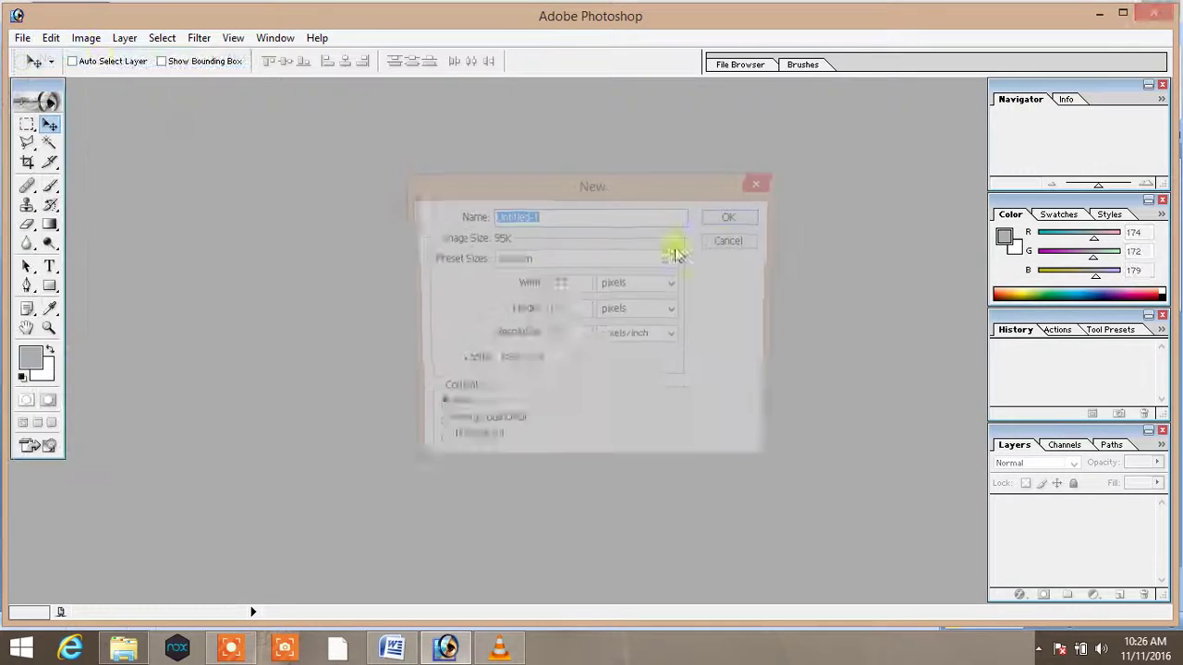
{"action": "left_click", "coordinate": [594, 260]}
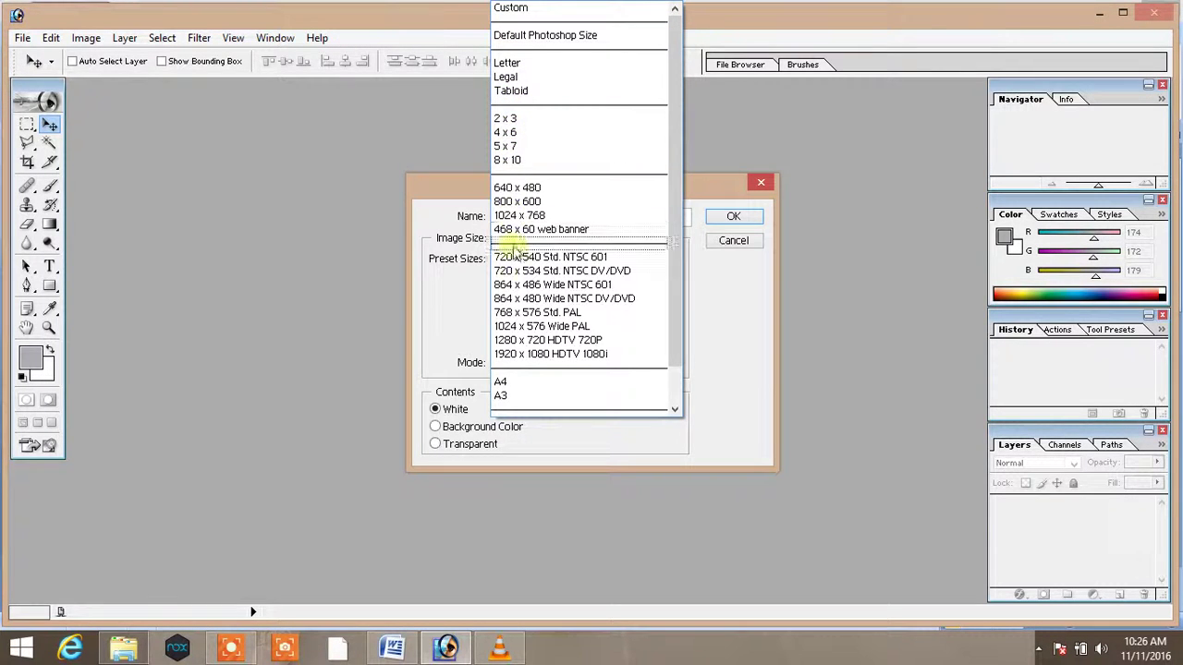
{"action": "left_click_drag", "start_coordinate": [675, 343], "coordinate": [674, 355]}
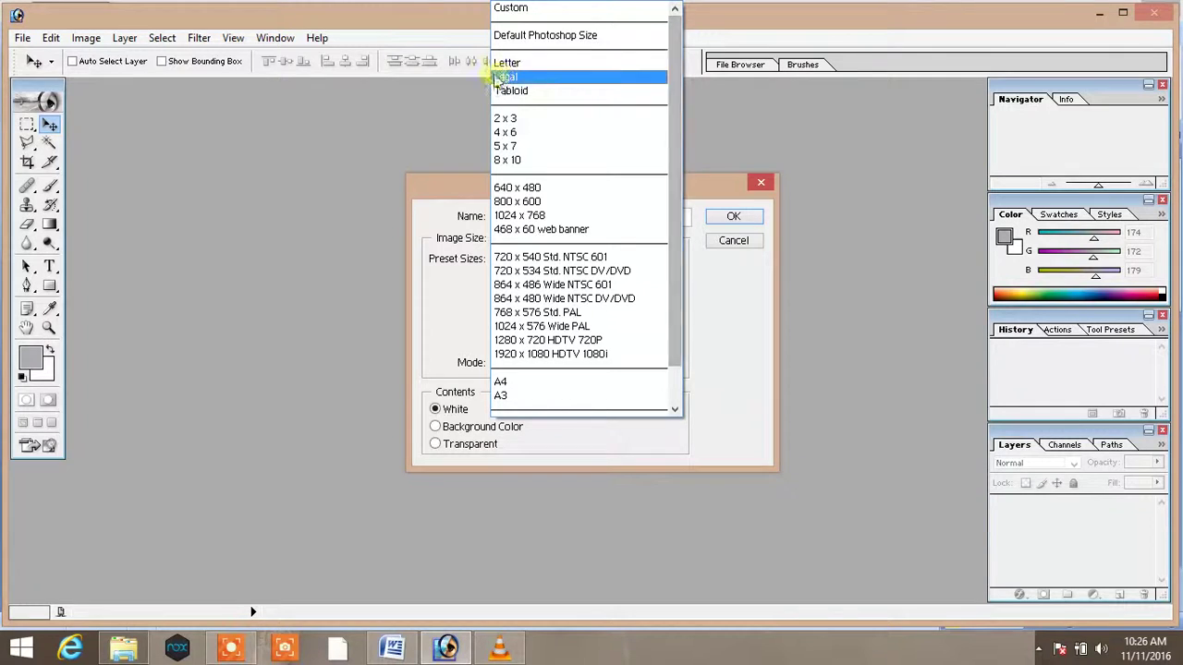
{"action": "scroll", "coordinate": [542, 406], "scroll_direction": "down", "scroll_amount": 1}
{"action": "left_click", "coordinate": [514, 340]}
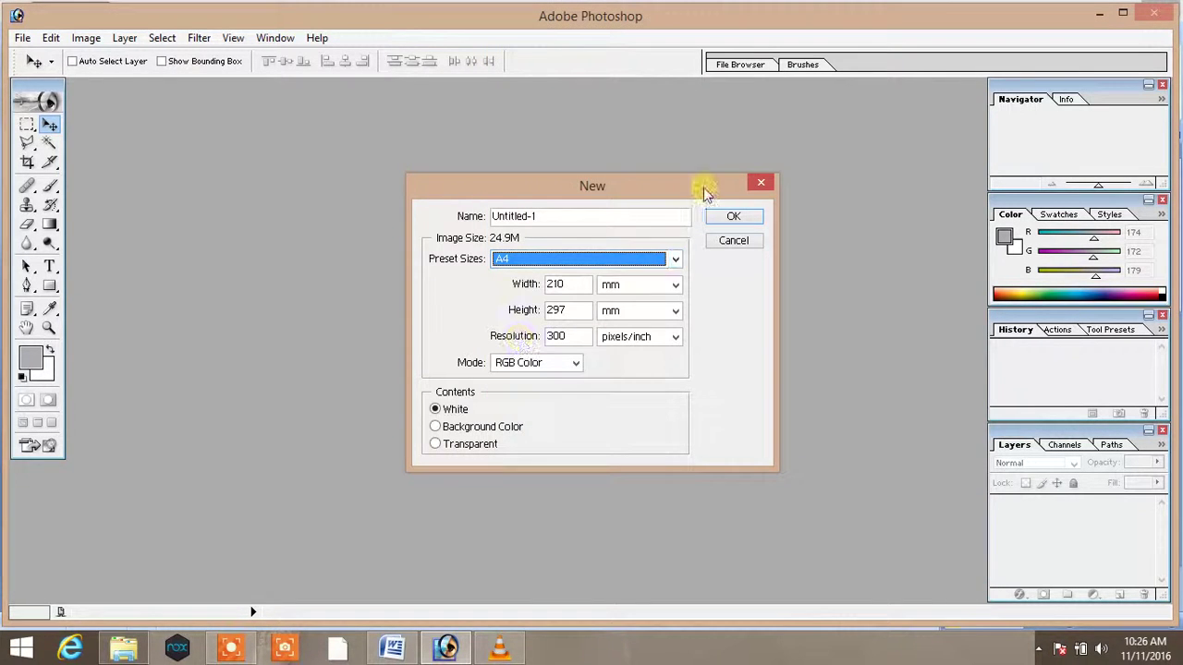
{"action": "left_click", "coordinate": [734, 217]}
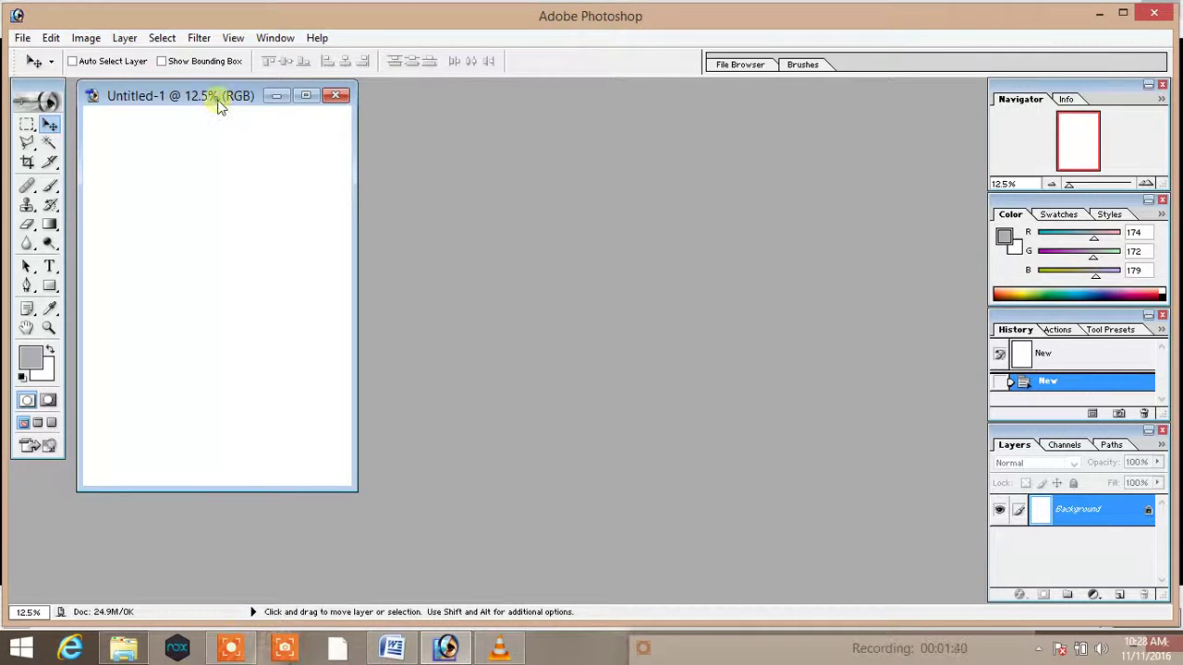
{"action": "double_click", "coordinate": [219, 97]}
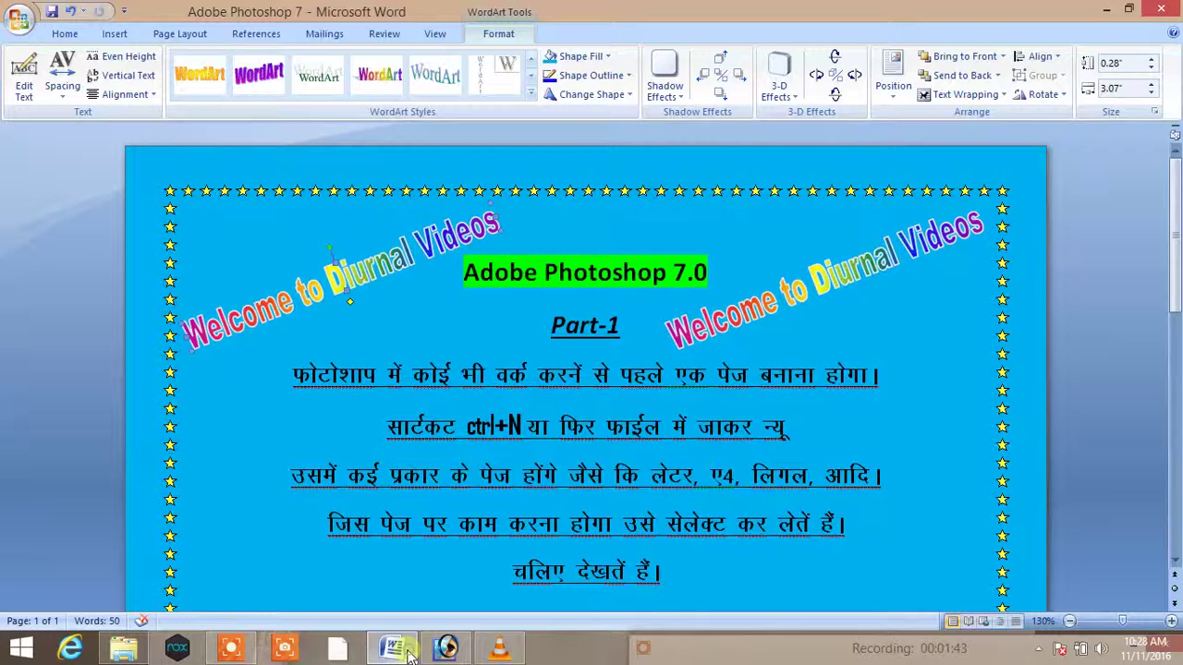
Step: In Word, add a Hindi line below the notes saying the page has now been made
{"action": "left_click", "coordinate": [392, 648]}
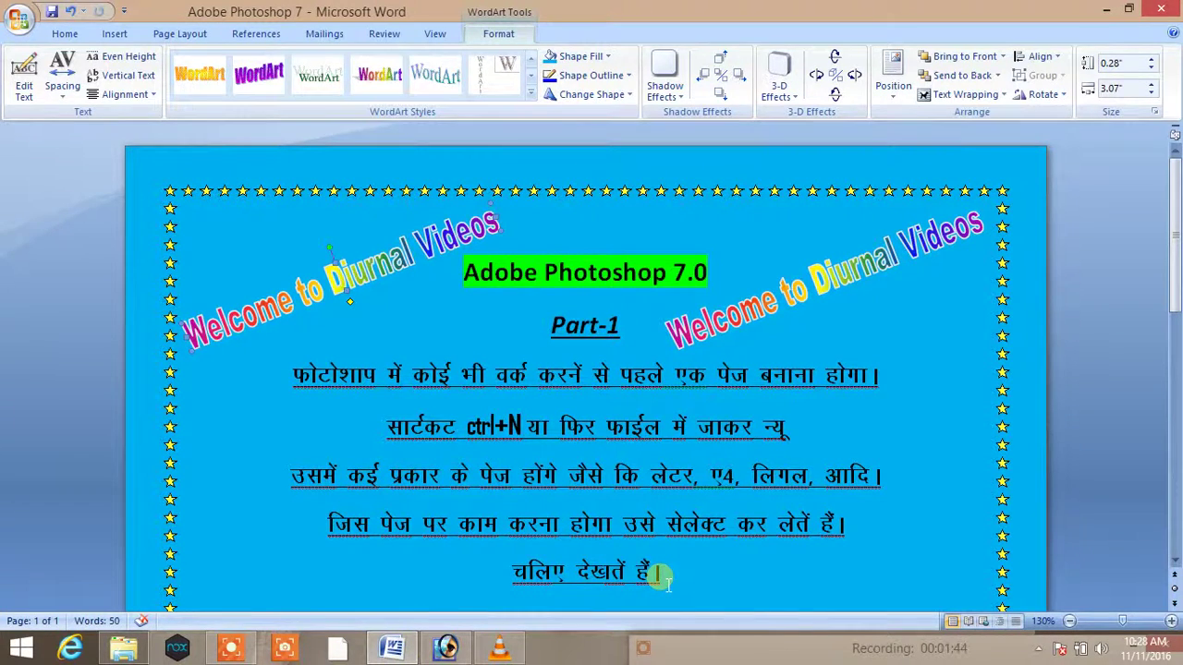
{"action": "key", "text": "Return"}
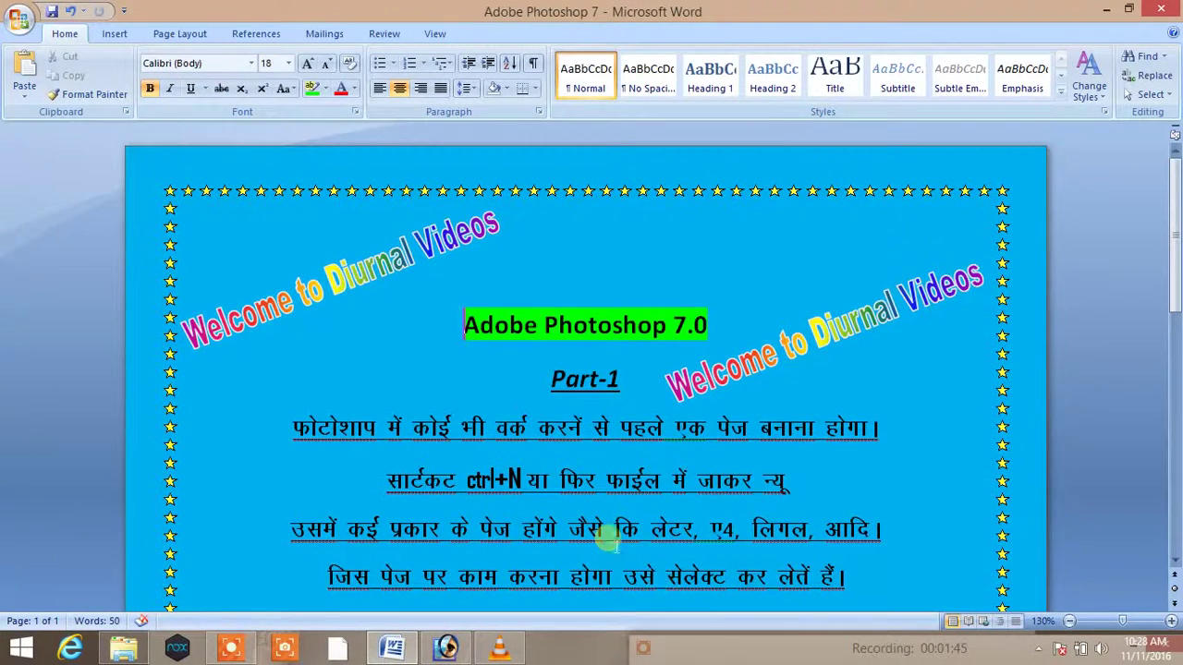
{"action": "scroll", "coordinate": [613, 538], "scroll_direction": "down", "scroll_amount": 3}
{"action": "left_click", "coordinate": [697, 421]}
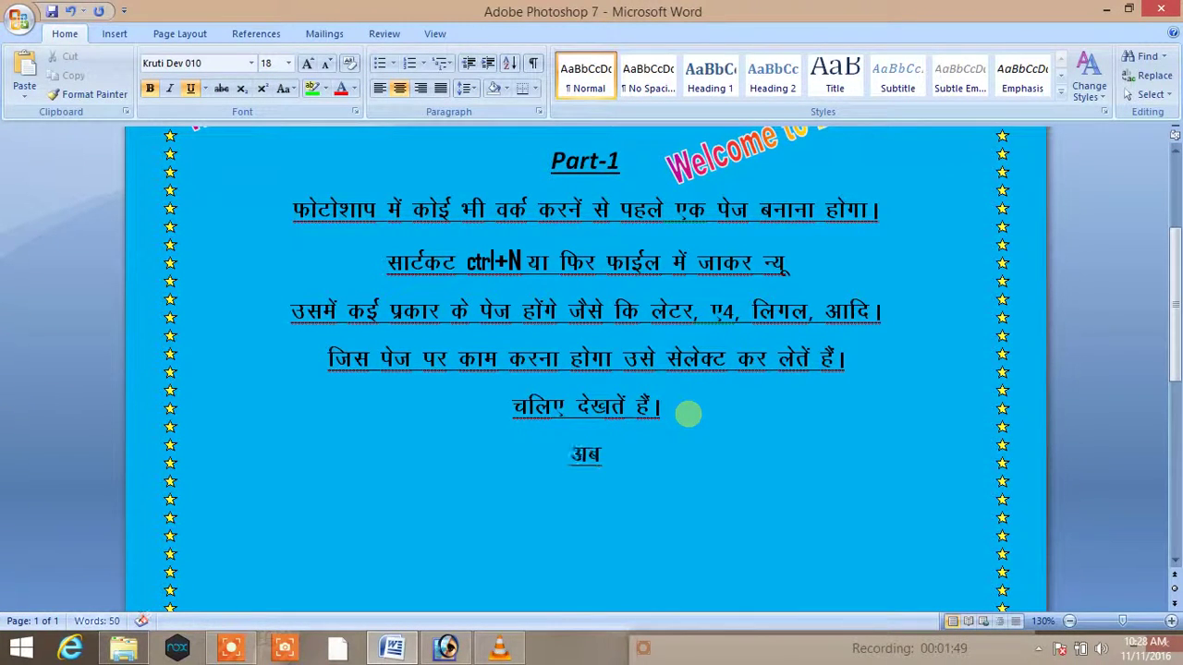
{"action": "type", "text": ";"}
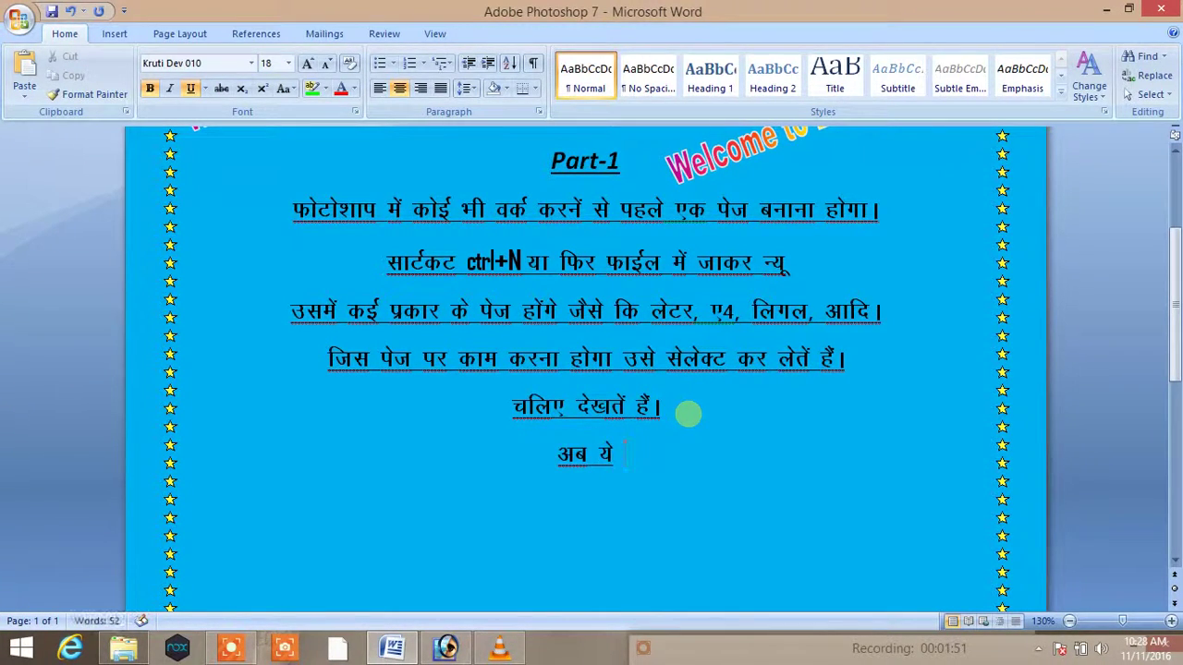
{"action": "type", "text": "istgekjk cu x;kA g"}
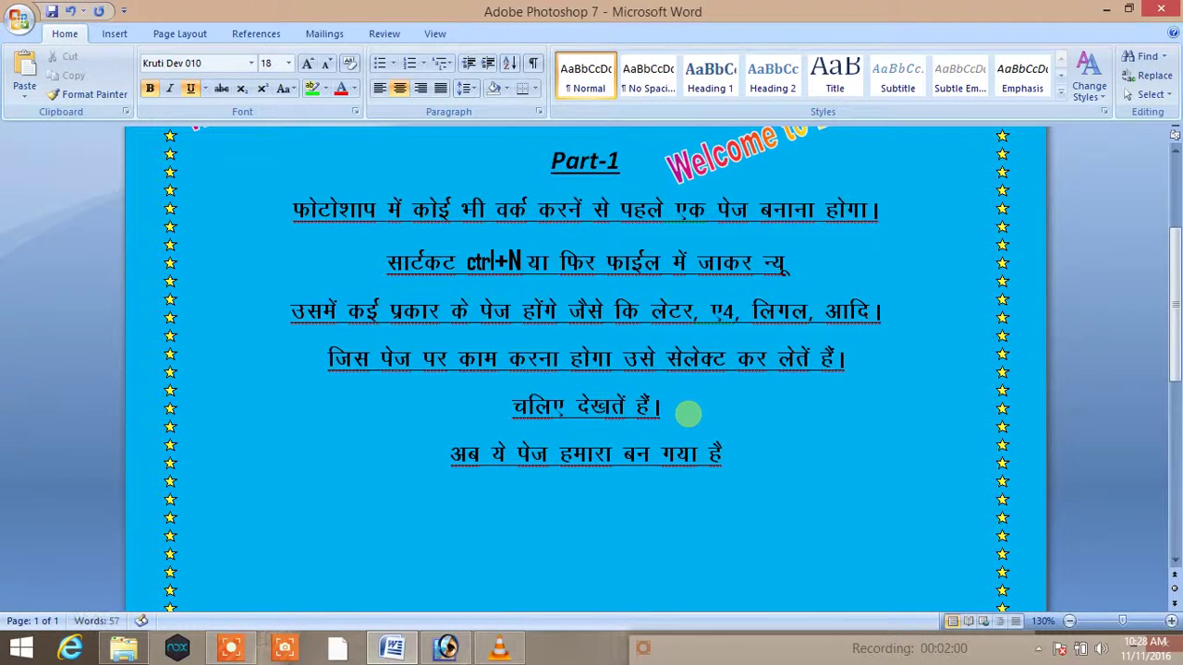
{"action": "type", "text": "a bld"}
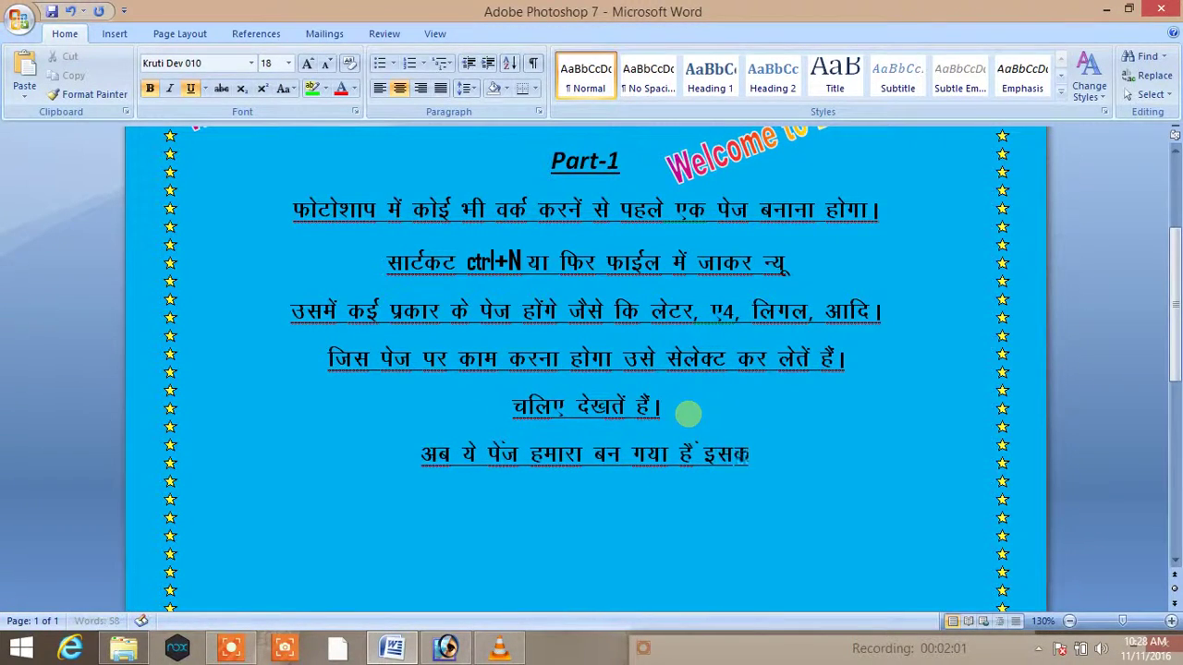
{"action": "type", "text": " ckn"}
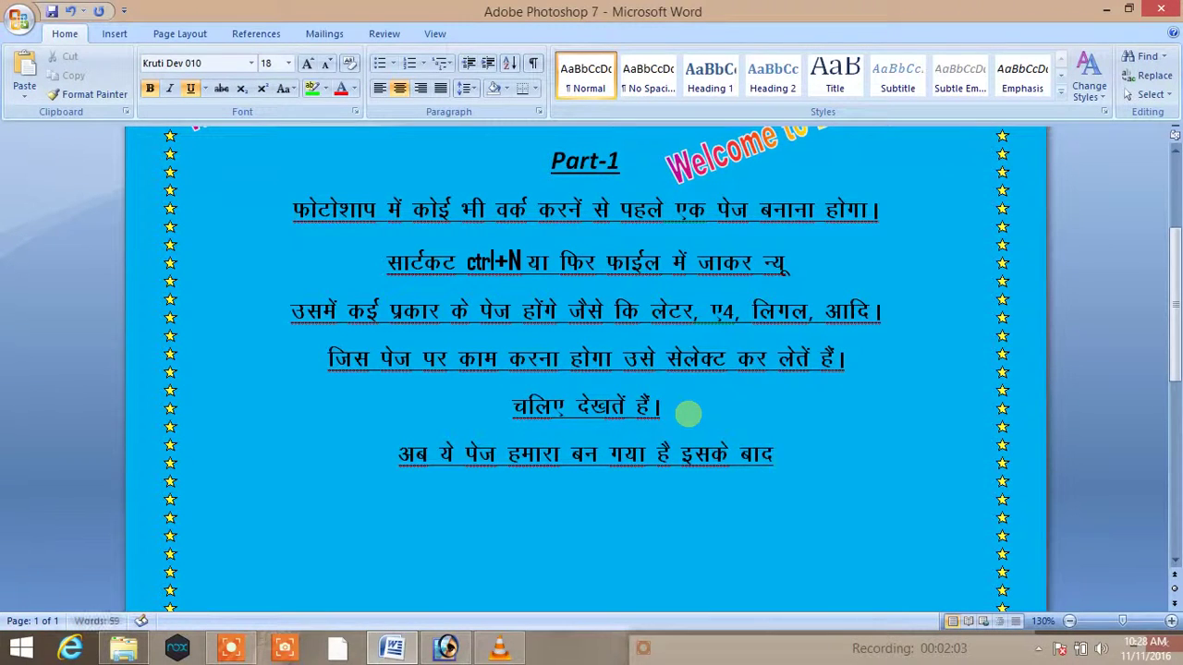
Step: Add a second Hindi line saying almost all work happens on layers in a corner panel
{"action": "key", "text": "Return"}
{"action": "type", "text": "dksusa esa ,d iSuy gS blesa gesa "}
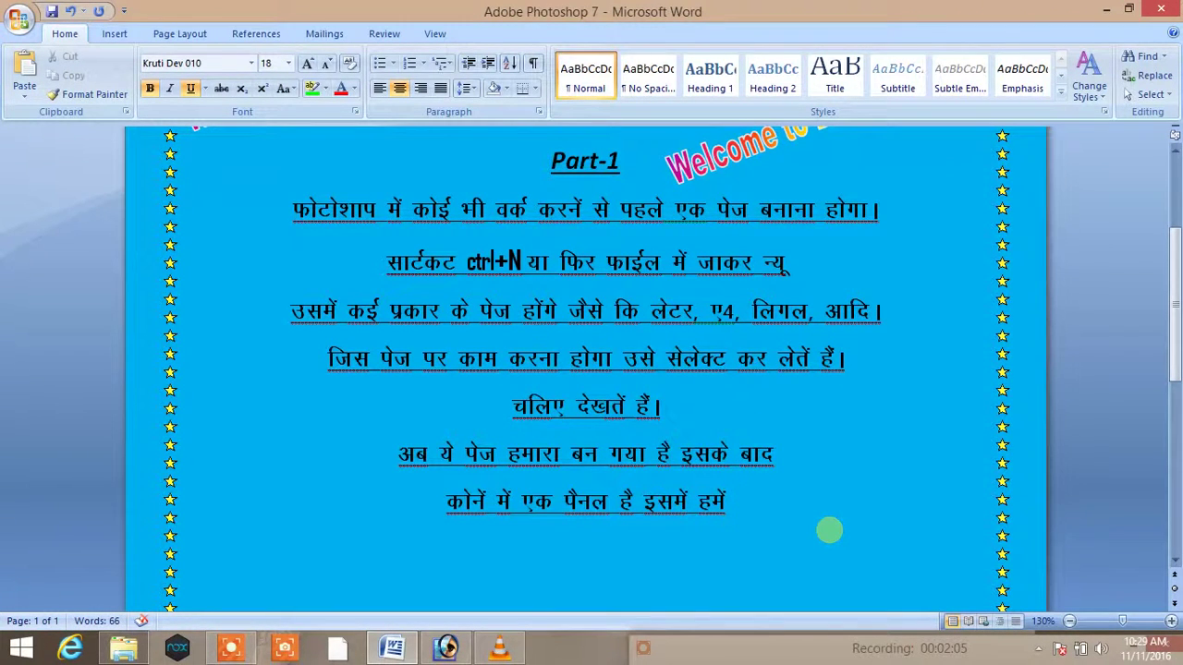
{"action": "type", "text": "l"}
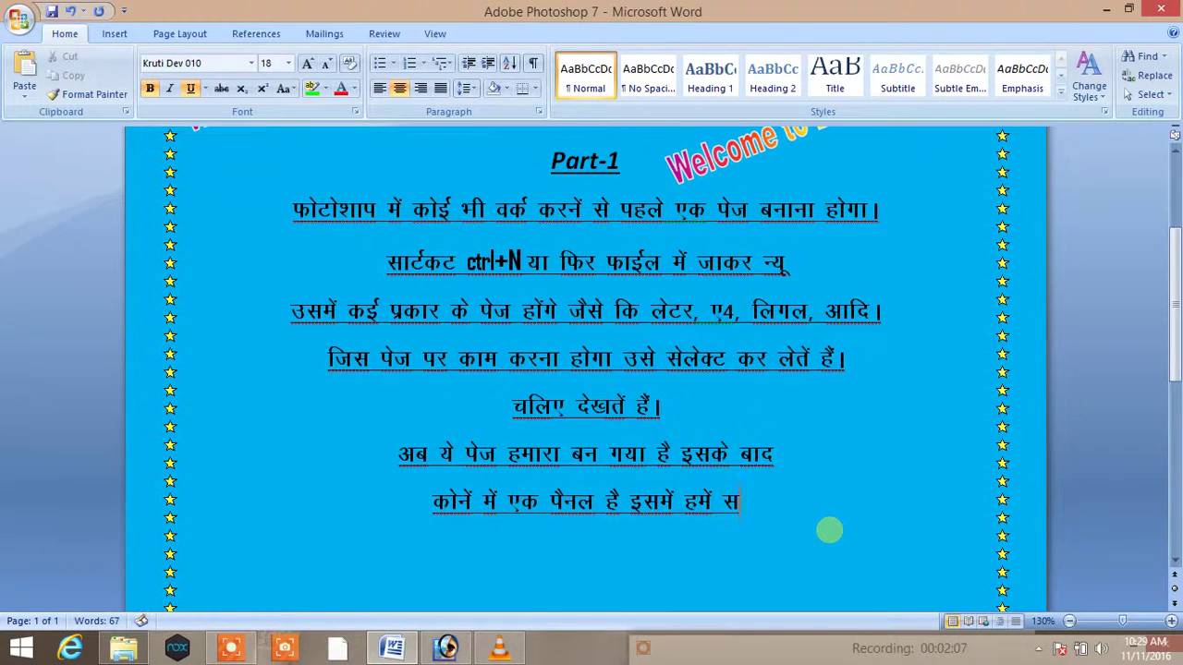
{"action": "key", "text": "BackSpace"}
{"action": "type", "text": "y"}
{"action": "type", "text": ";j"}
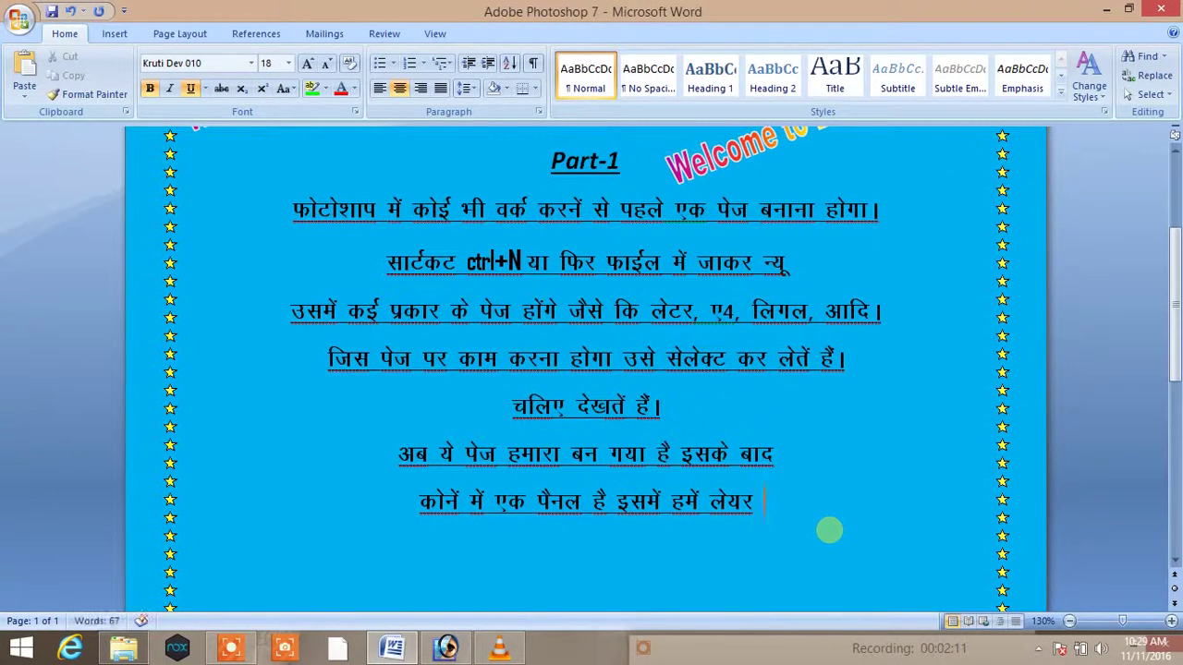
{"action": "type", "text": " ij"}
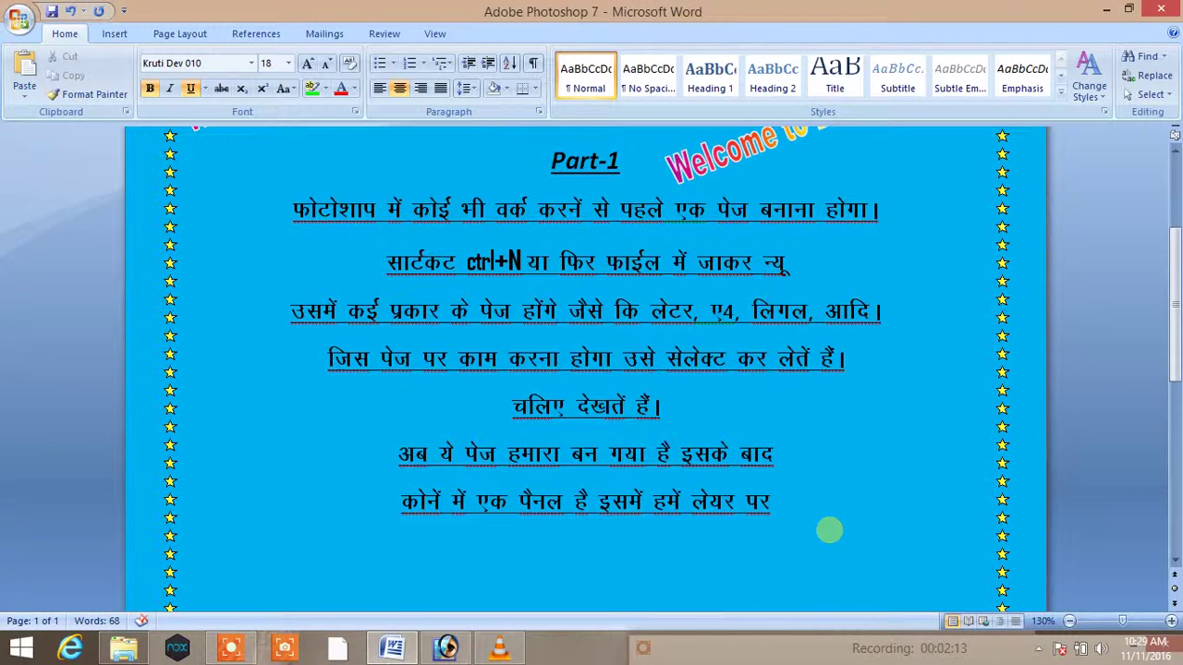
{"action": "type", "text": " ghyxHkHk dke gksrk g"}
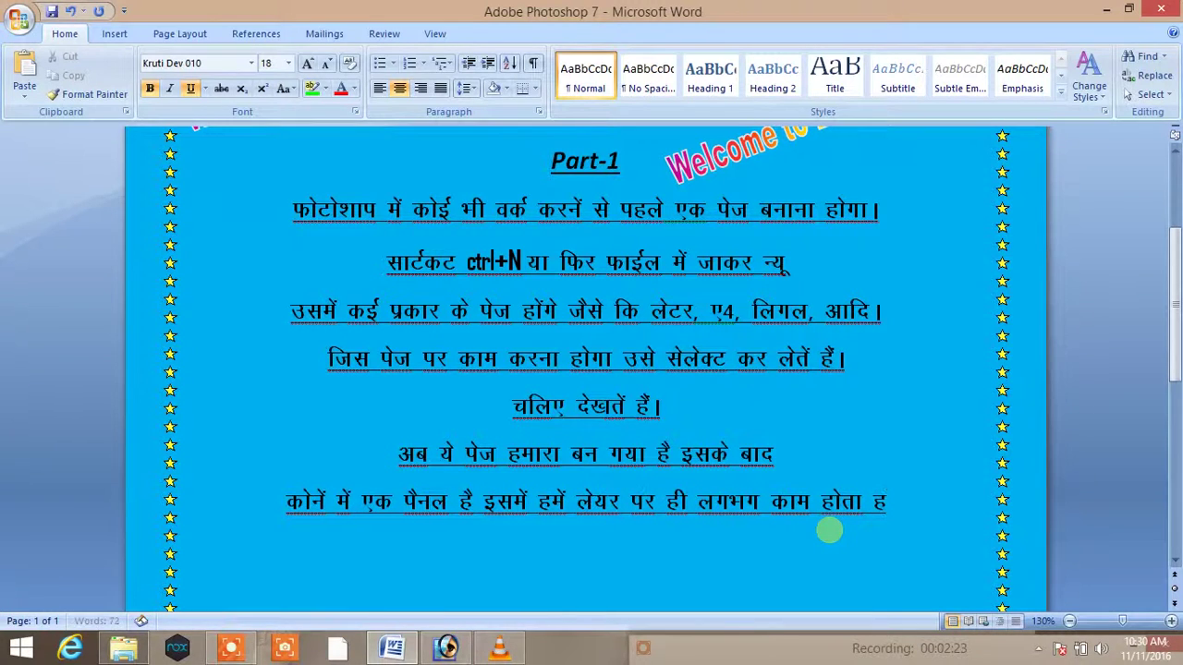
{"action": "type", "text": "SA"}
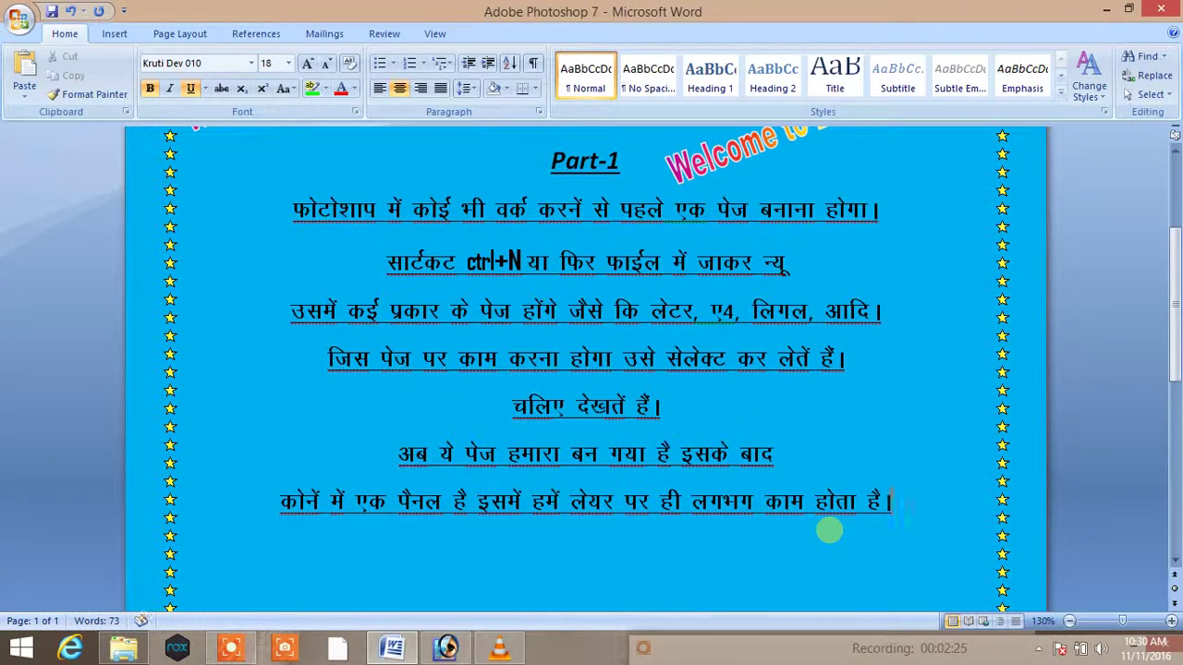
{"action": "left_click", "coordinate": [446, 648]}
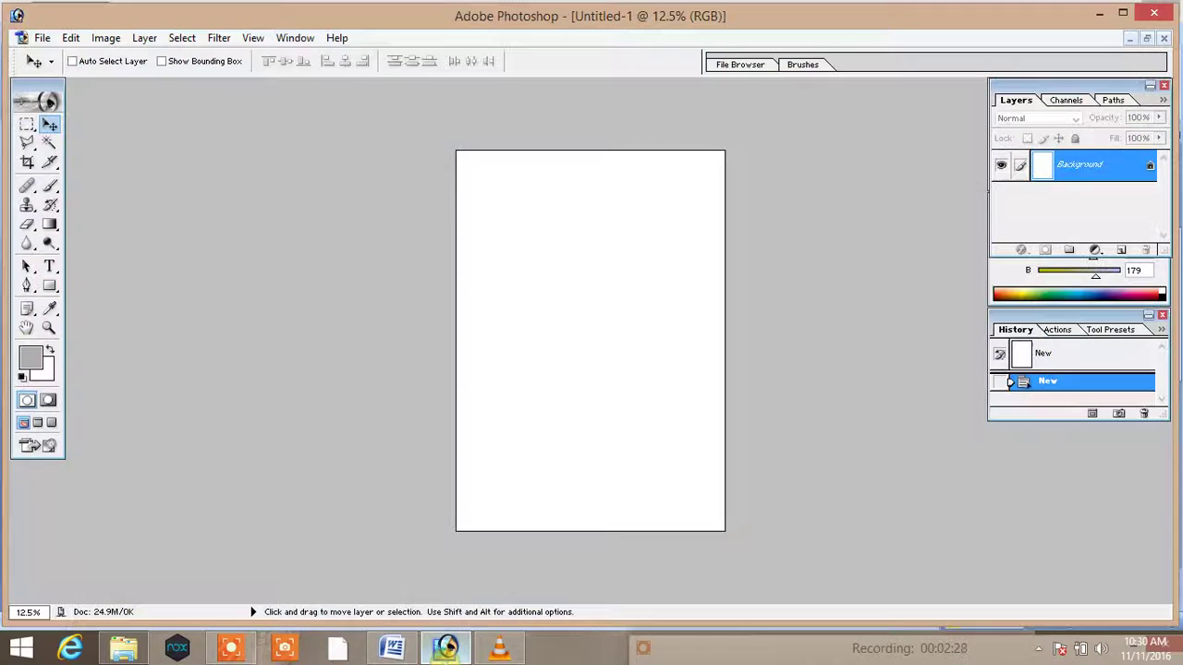
{"action": "left_click_drag", "start_coordinate": [1049, 84], "coordinate": [597, 124]}
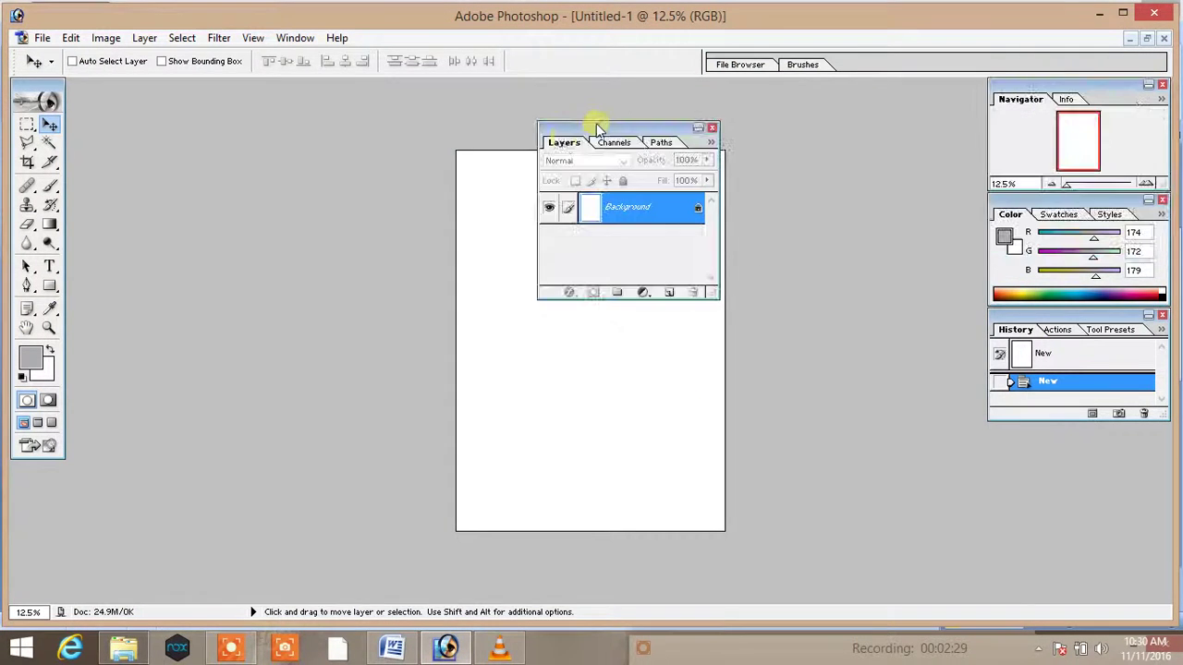
{"action": "left_click", "coordinate": [611, 144]}
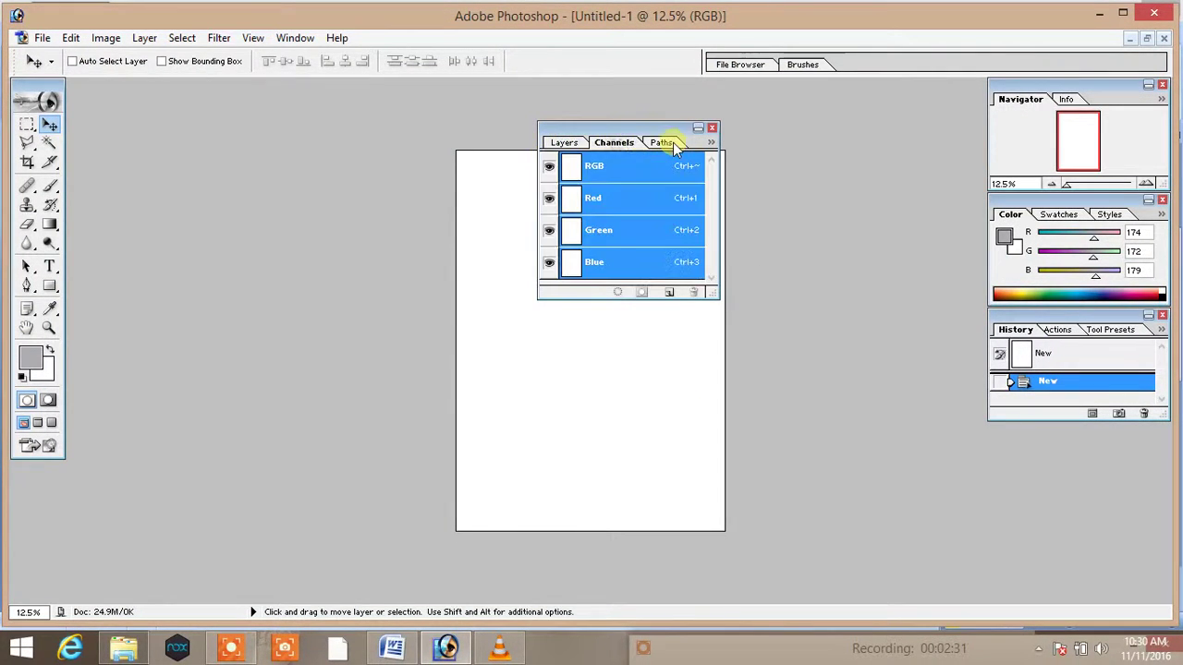
{"action": "left_click", "coordinate": [659, 144]}
{"action": "left_click", "coordinate": [565, 143]}
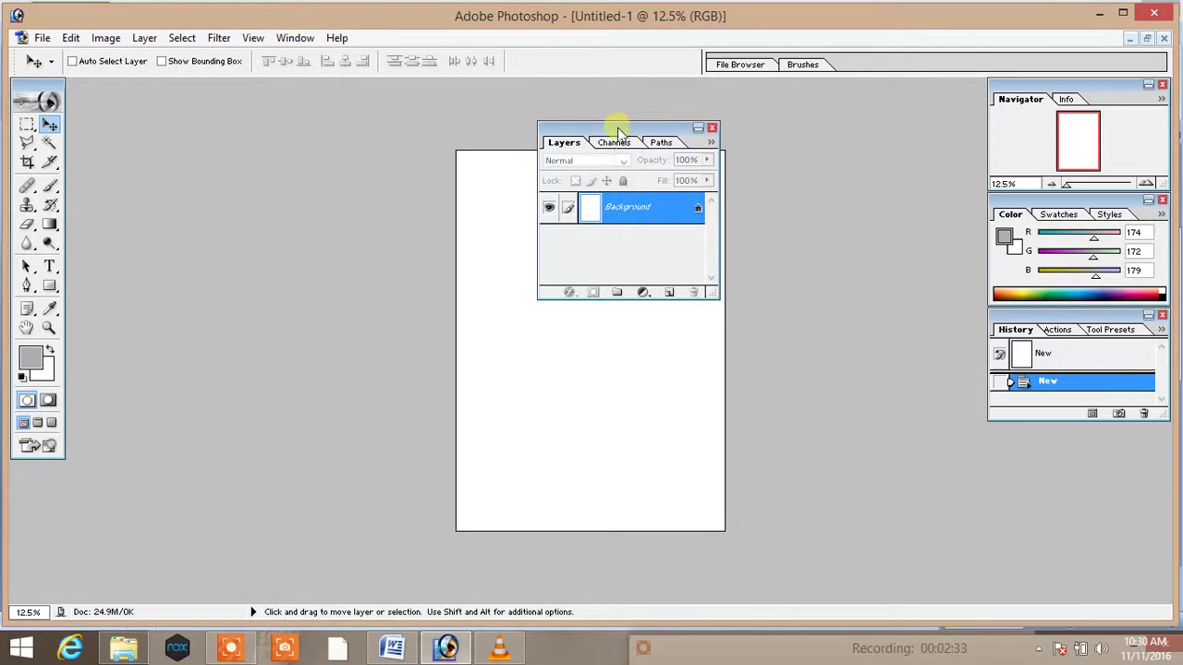
{"action": "left_click_drag", "start_coordinate": [617, 130], "coordinate": [1067, 99]}
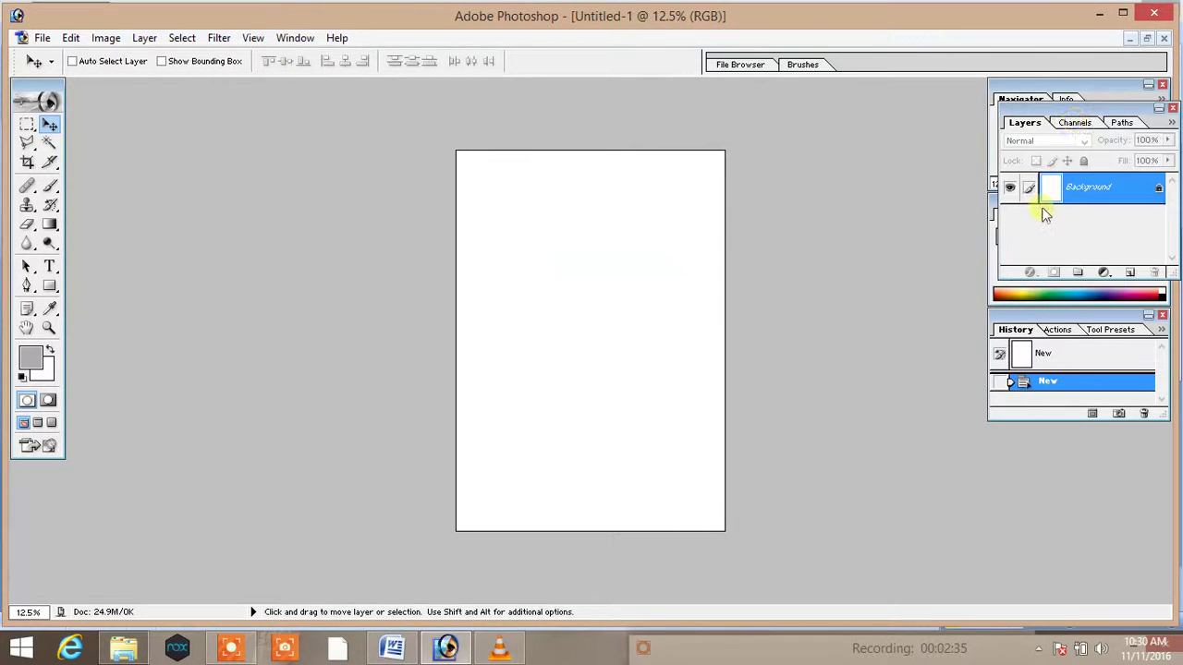
{"action": "key", "text": "alt+Tab"}
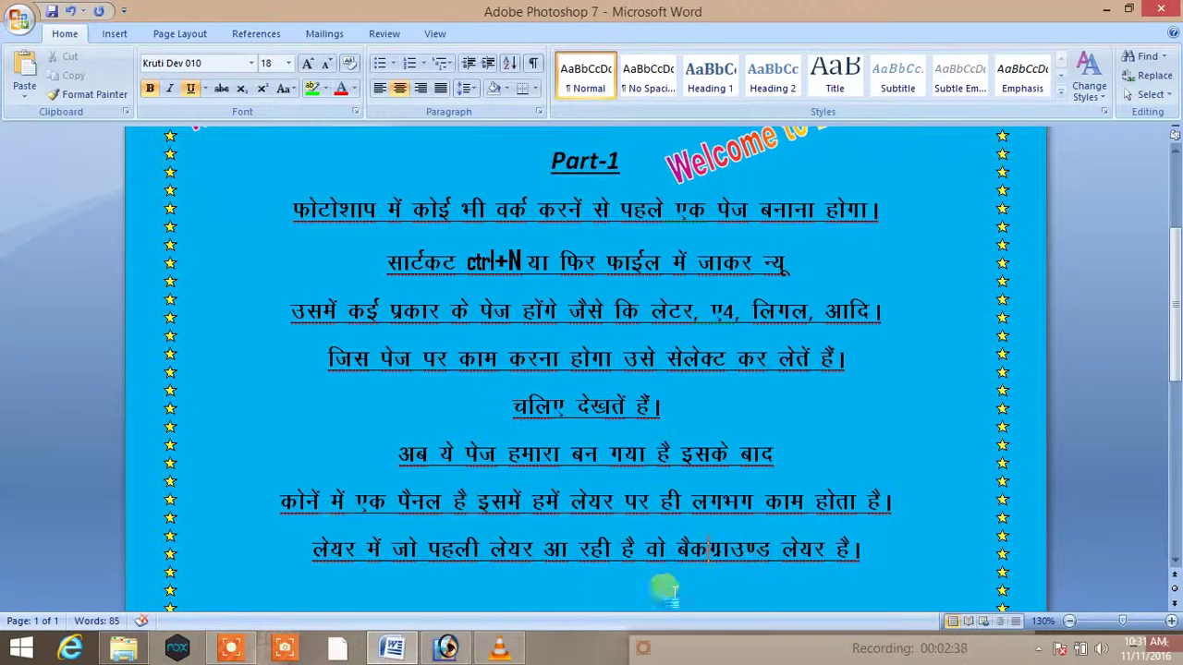
{"action": "left_click", "coordinate": [445, 647]}
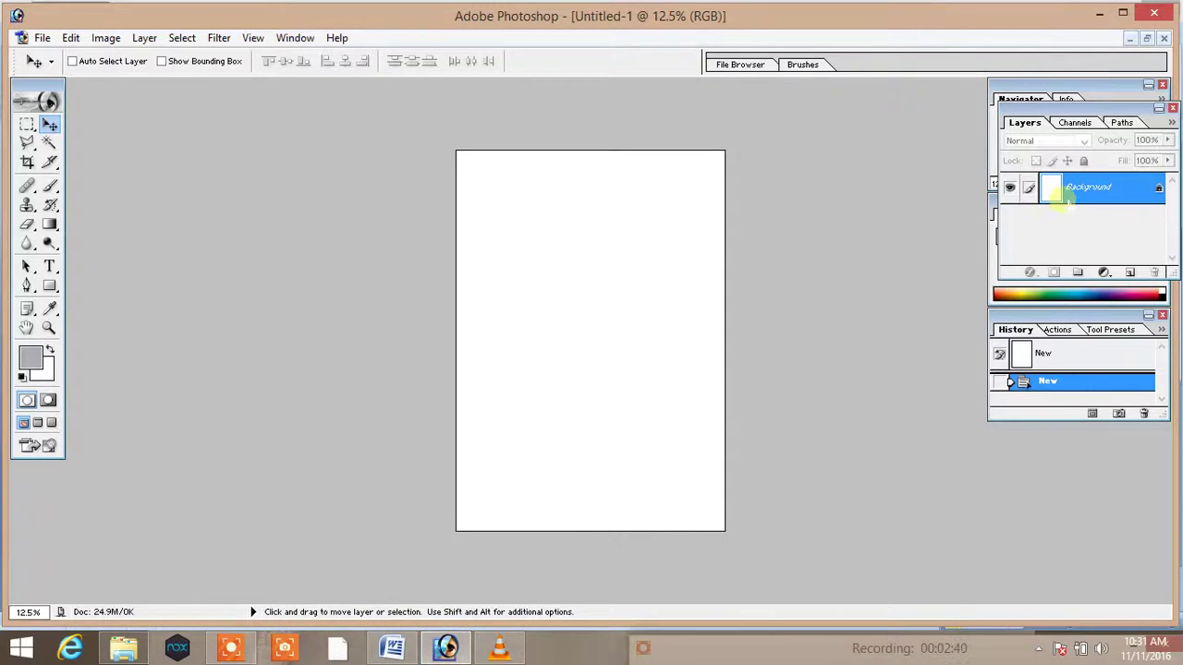
{"action": "left_click", "coordinate": [1098, 190]}
Step: Write the Hindi note that all work goes on a new layer, not Background, then return to Photoshop
{"action": "left_click", "coordinate": [1141, 191]}
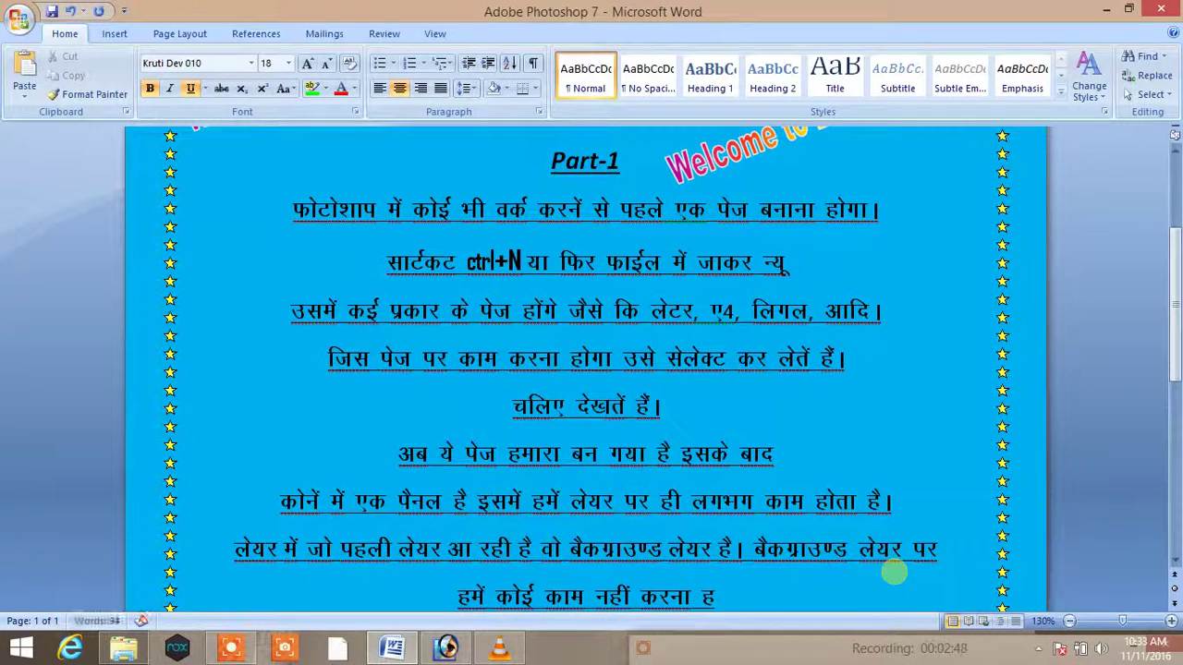
{"action": "type", "text": "tks"}
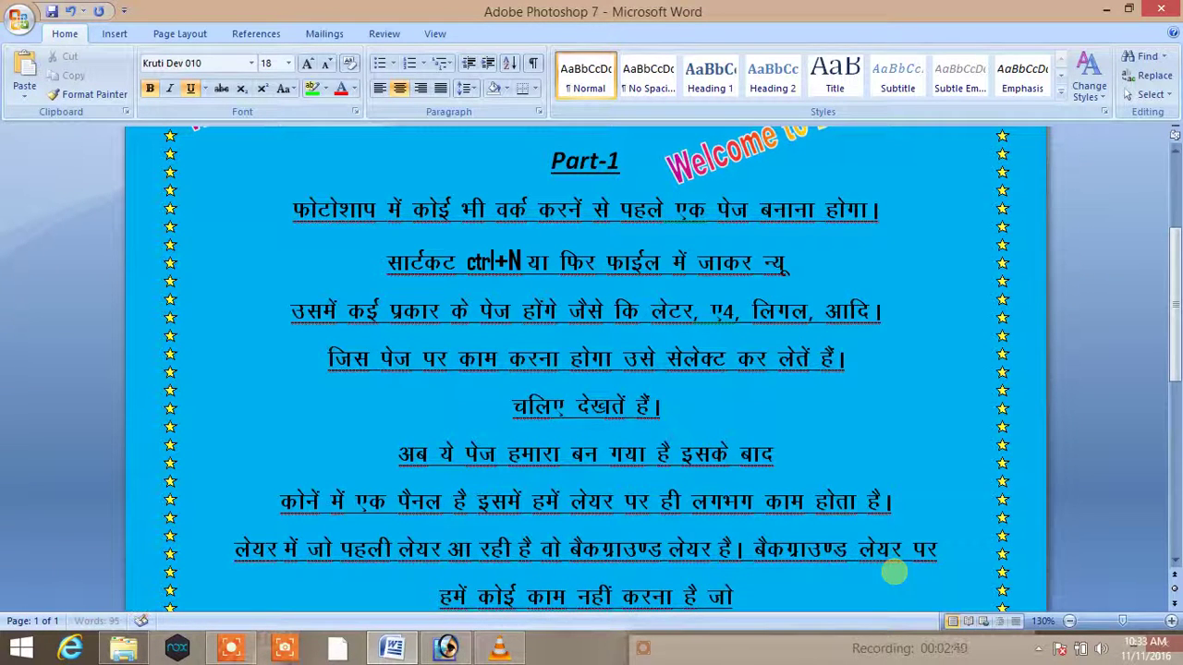
{"action": "type", "text": "Hkh dke dh"}
{"action": "key", "text": "BackSpace"}
{"action": "type", "text": "jx"}
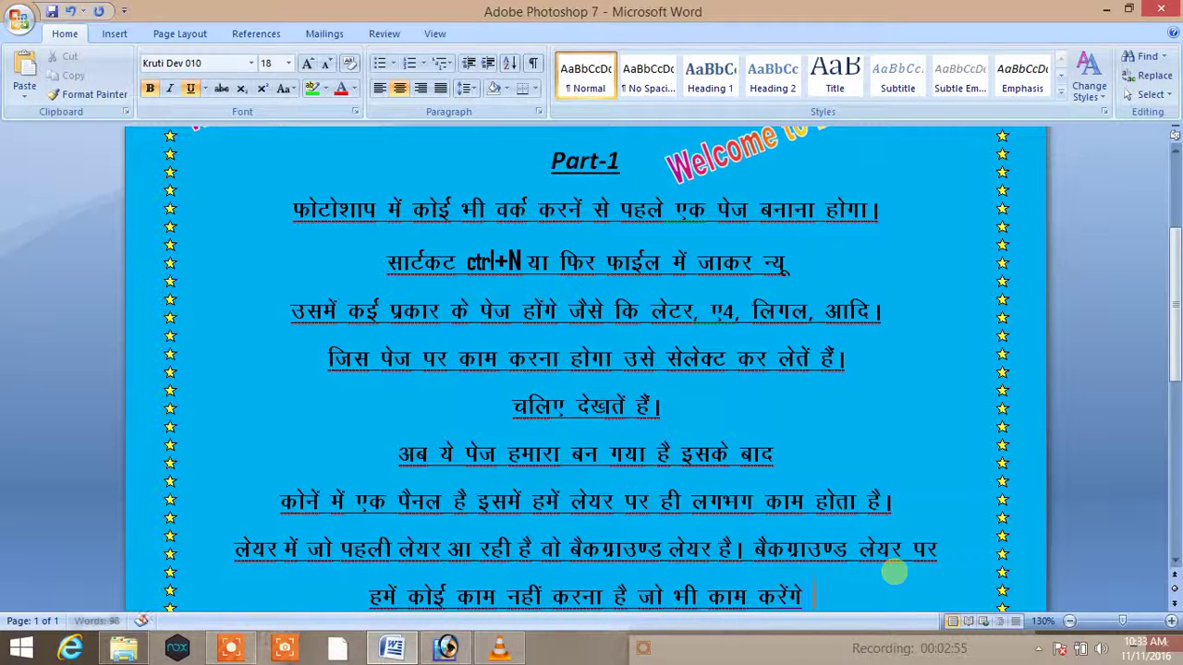
{"action": "type", "text": " U;"}
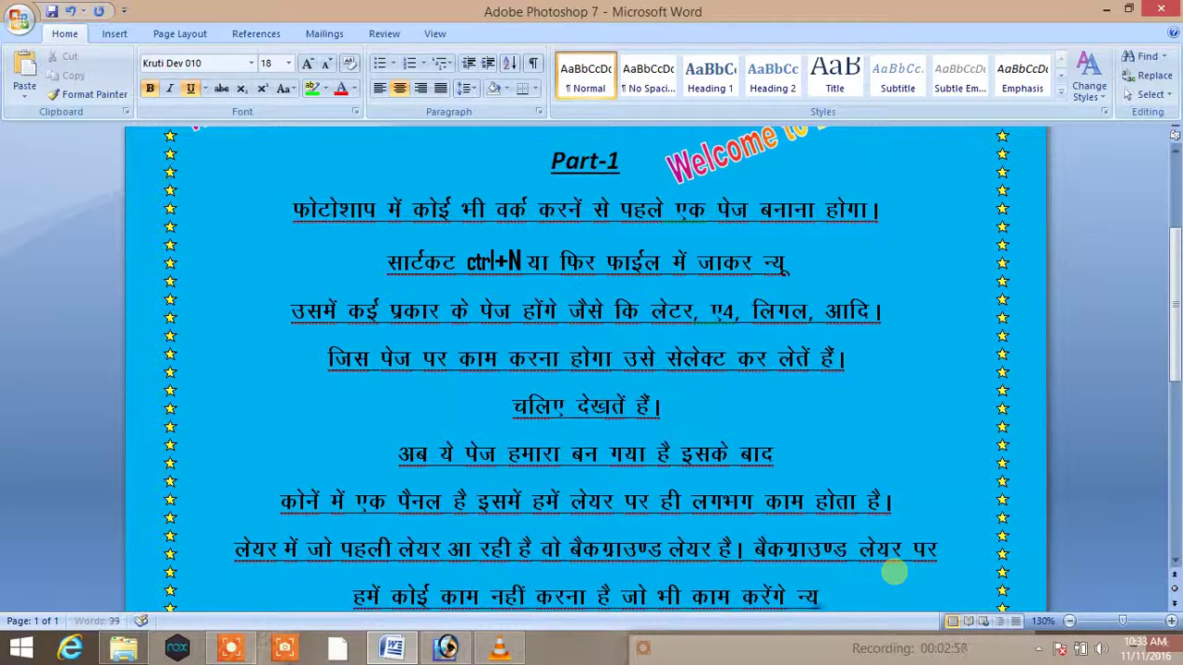
{"action": "type", "text": "ys;j ij djs"}
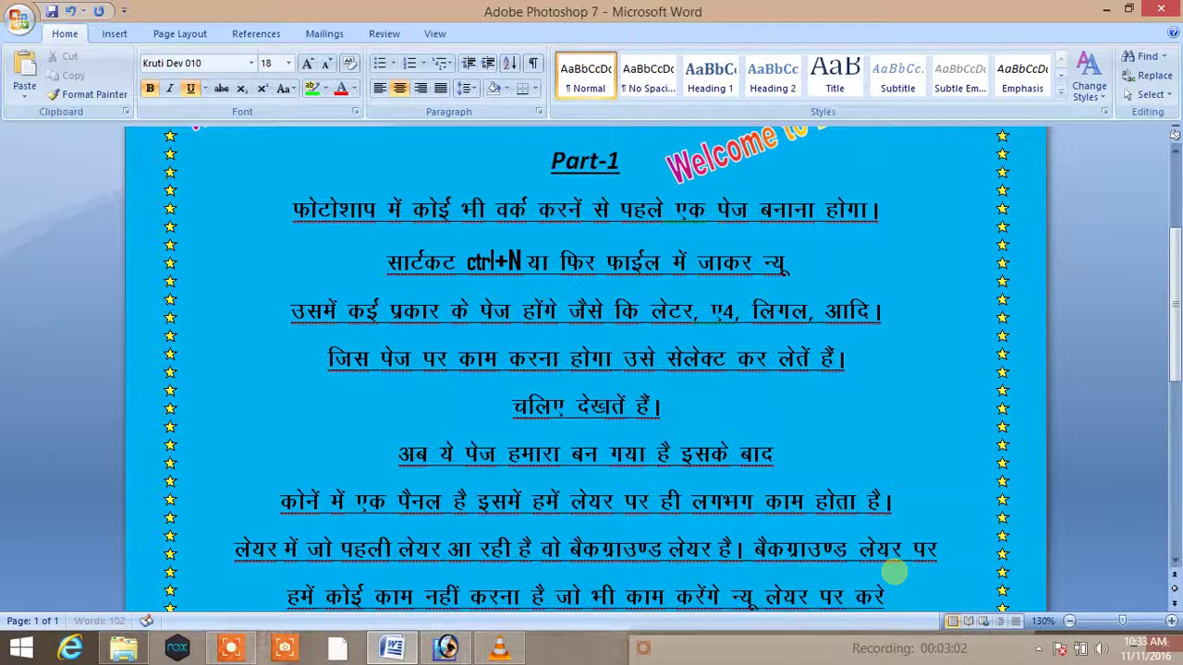
{"action": "type", "text": "xsA"}
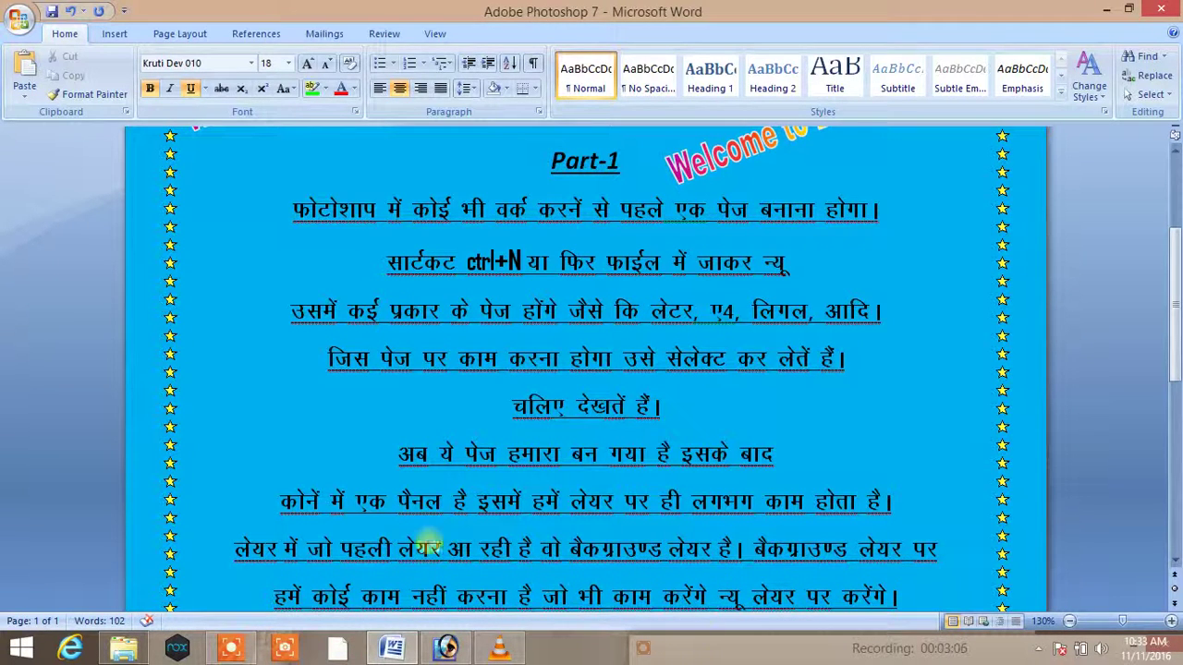
{"action": "left_click", "coordinate": [447, 649]}
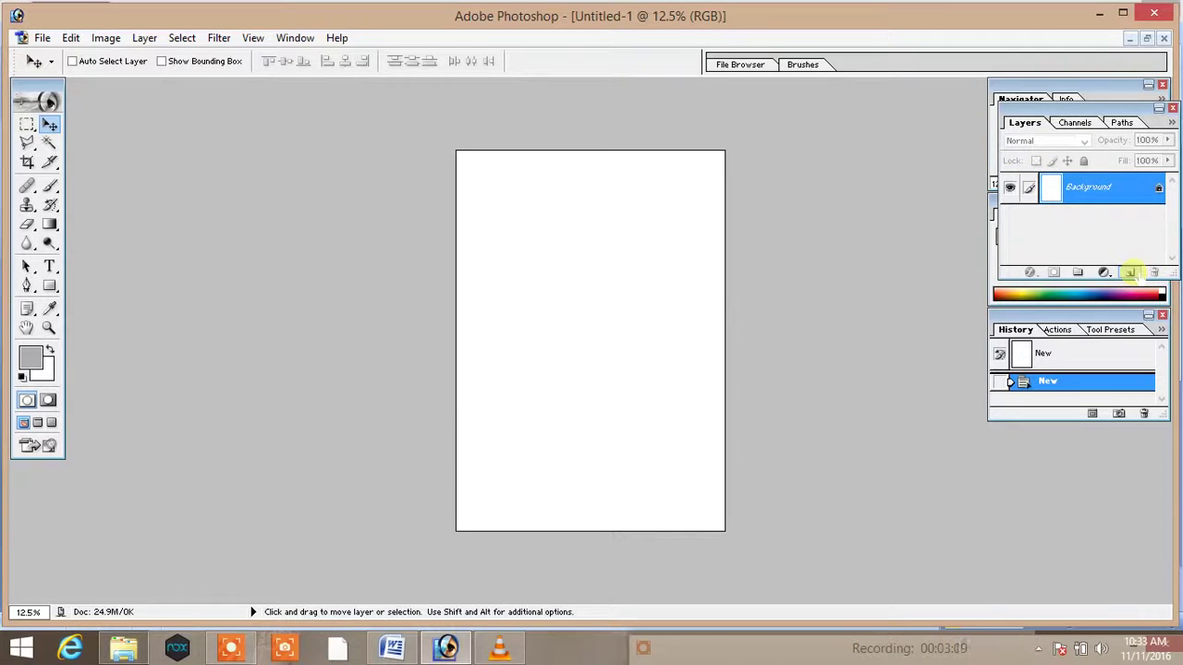
Step: Add an empty Layer 1 above Background, then start a Word note about restoring switched-off tools
{"action": "left_click", "coordinate": [1129, 272]}
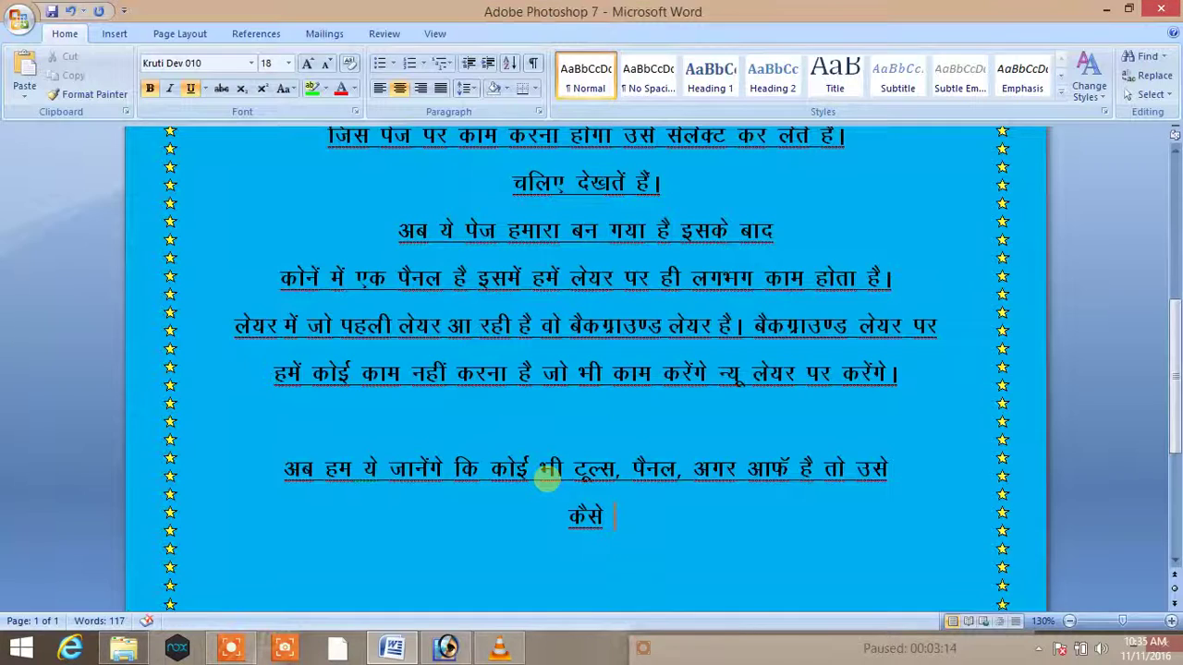
{"action": "left_click", "coordinate": [392, 647]}
{"action": "type", "text": "yk;saxs ;k"}
Step: Complete the Hindi tools-and-panels sentence so it ends 'आफॅ करेंगे।'
{"action": "type", "text": "fQj"}
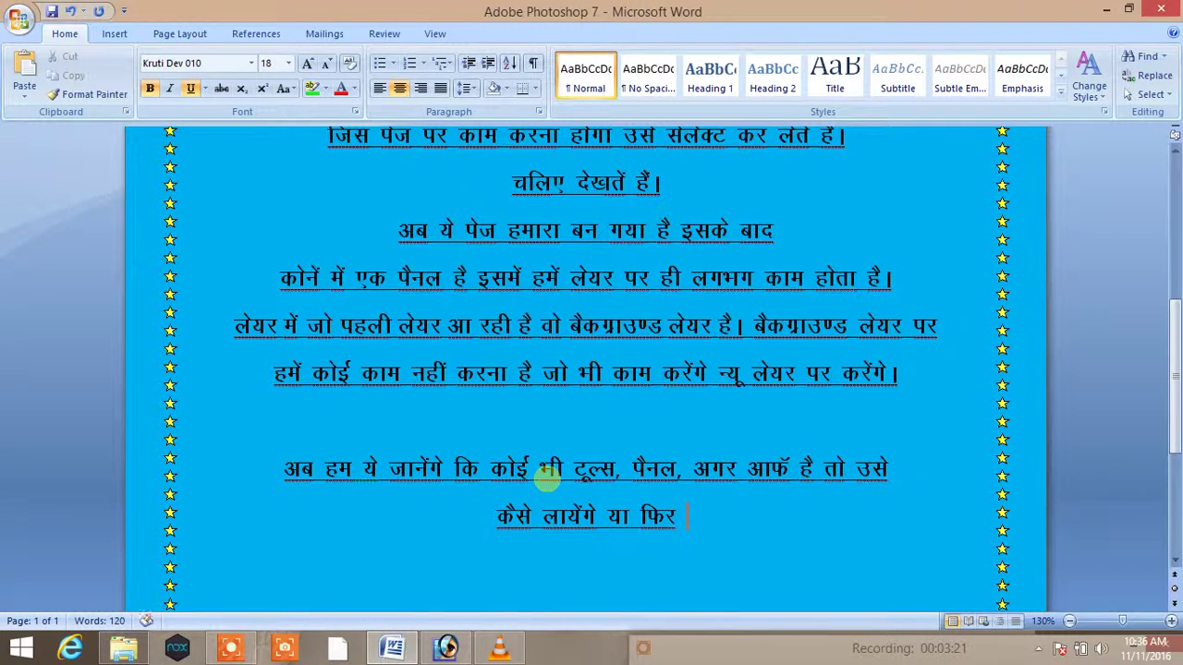
{"action": "type", "text": " m"}
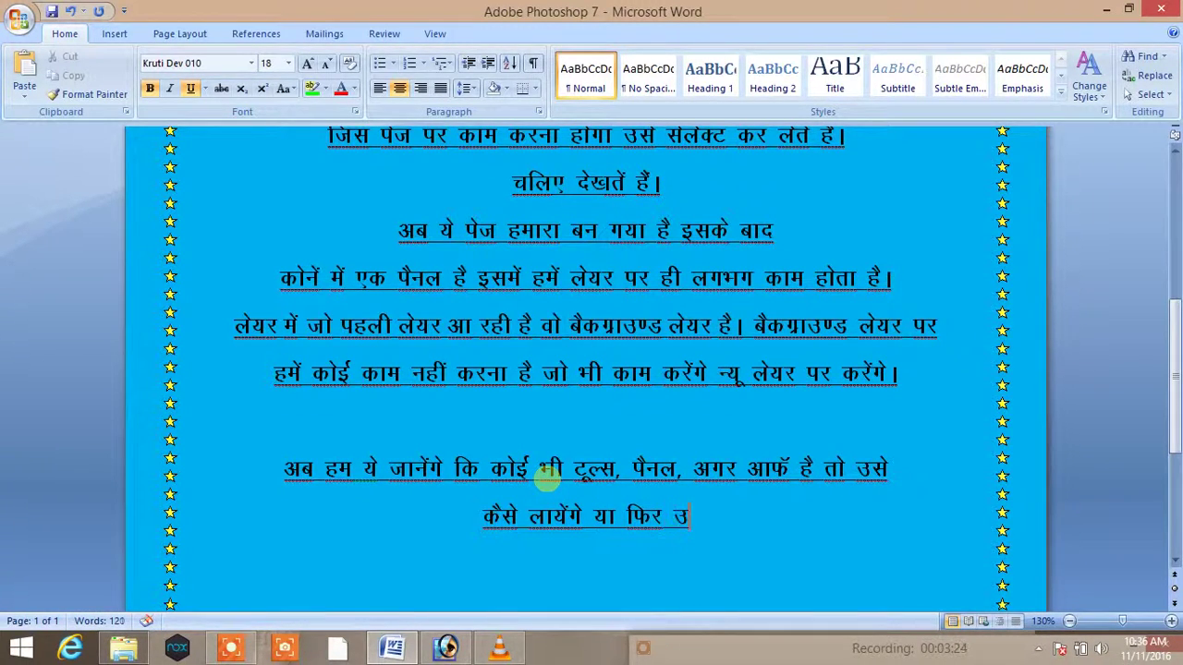
{"action": "type", "text": "Ugs"}
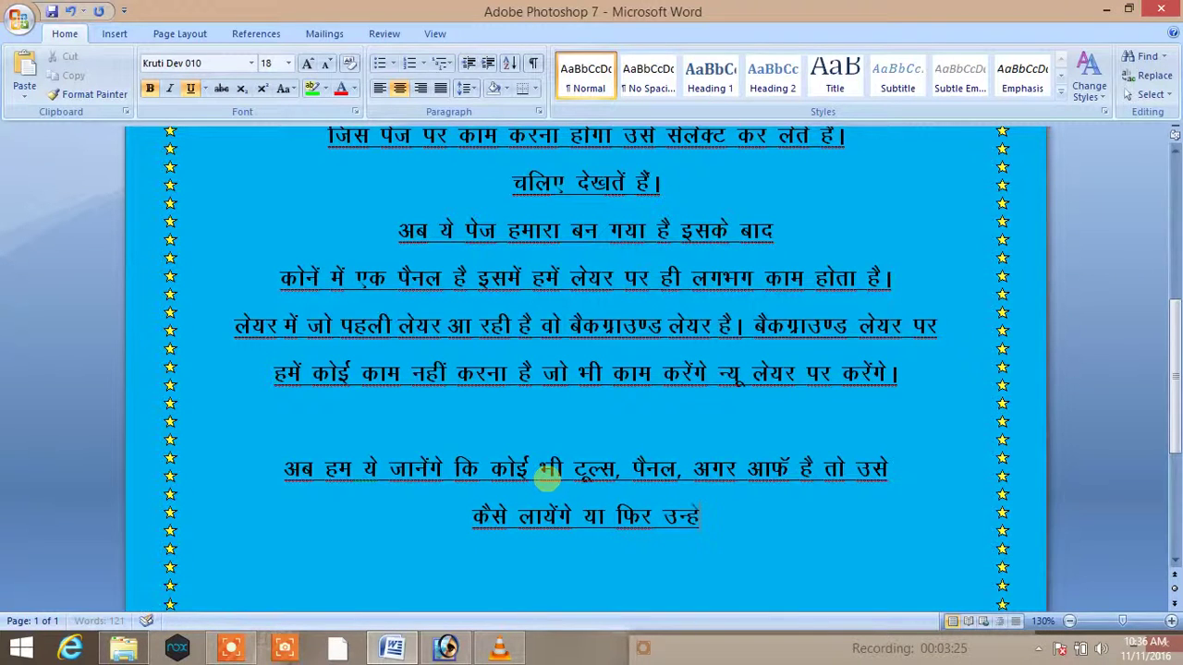
{"action": "type", "text": " vkQ"}
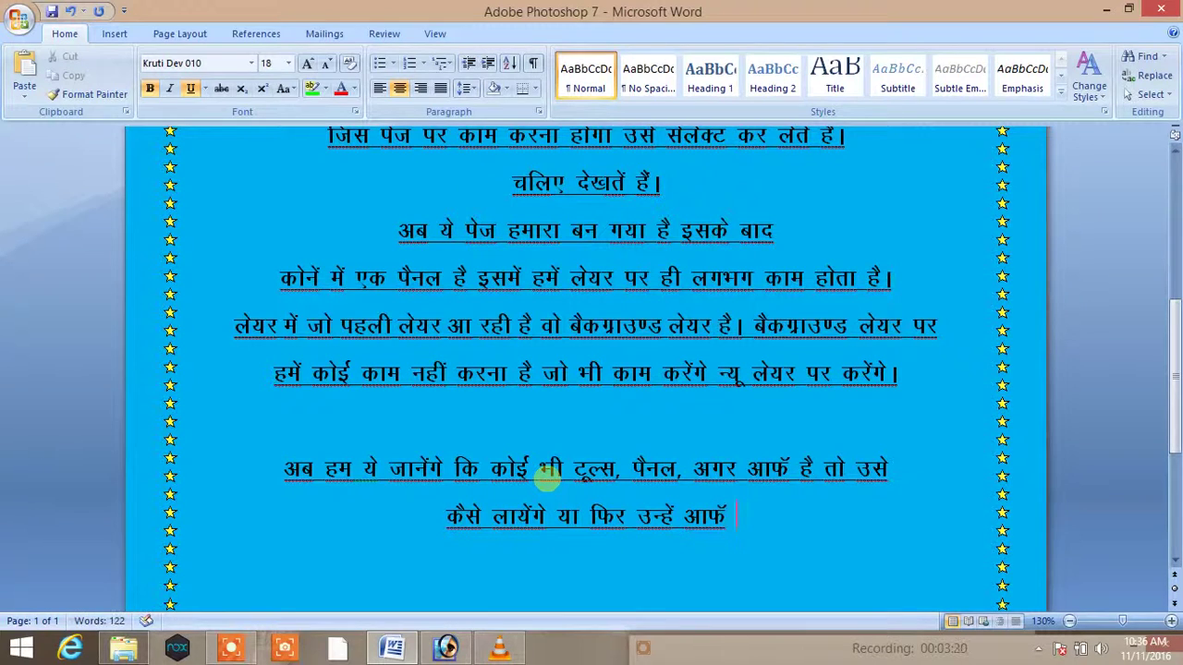
{"action": "type", "text": " djsax"}
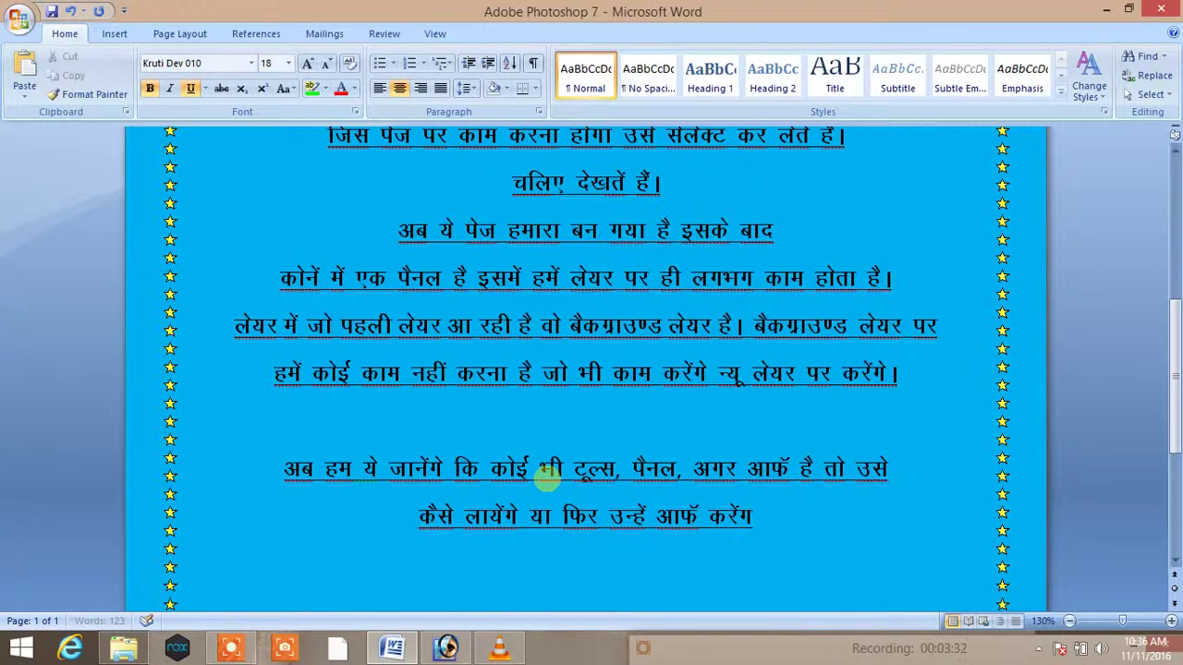
{"action": "type", "text": "sA"}
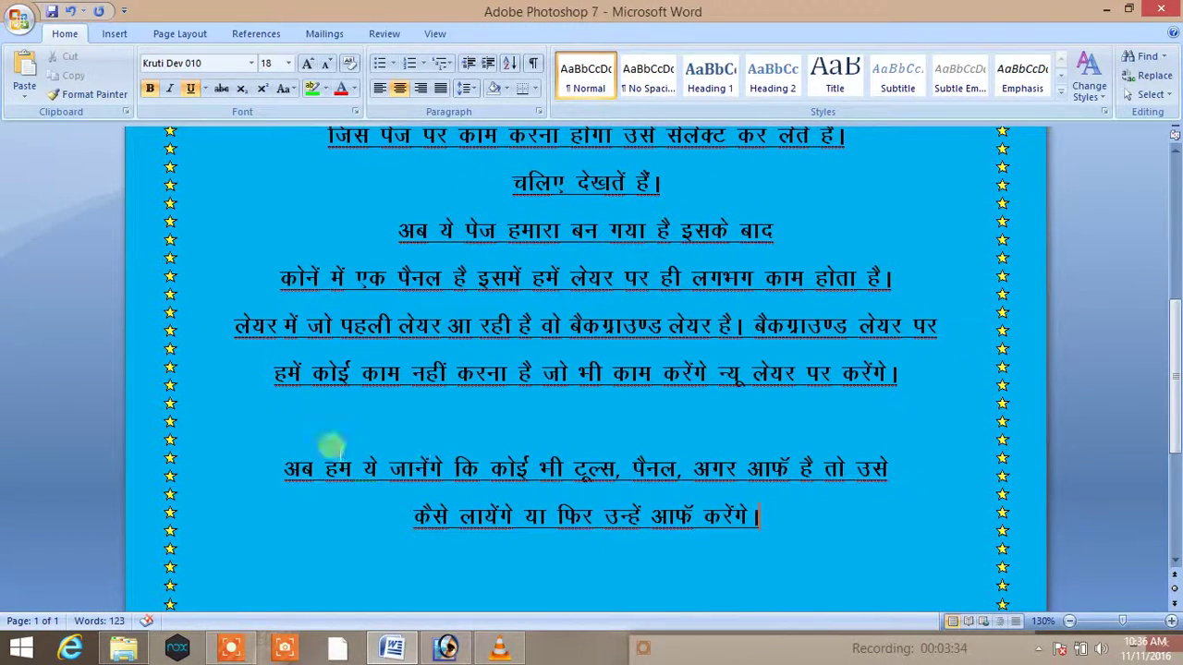
Step: Hide the toolbox and Layers palette, and toggle the status bar off and back on
{"action": "left_click", "coordinate": [447, 646]}
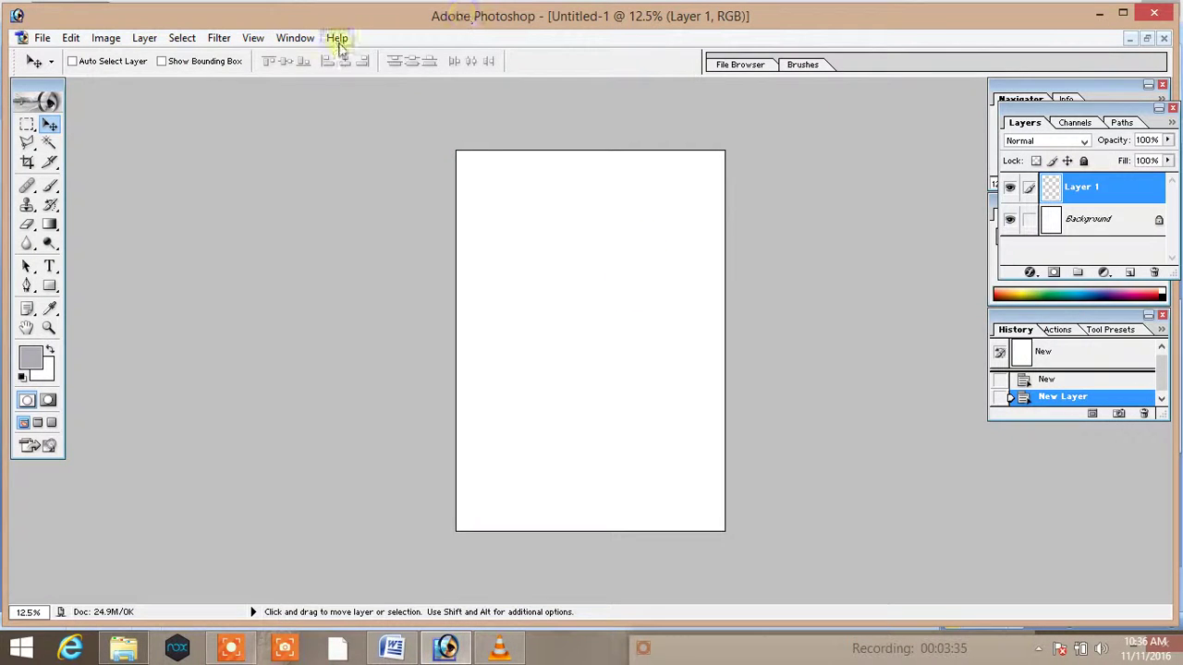
{"action": "left_click", "coordinate": [300, 38]}
{"action": "left_click", "coordinate": [313, 101]}
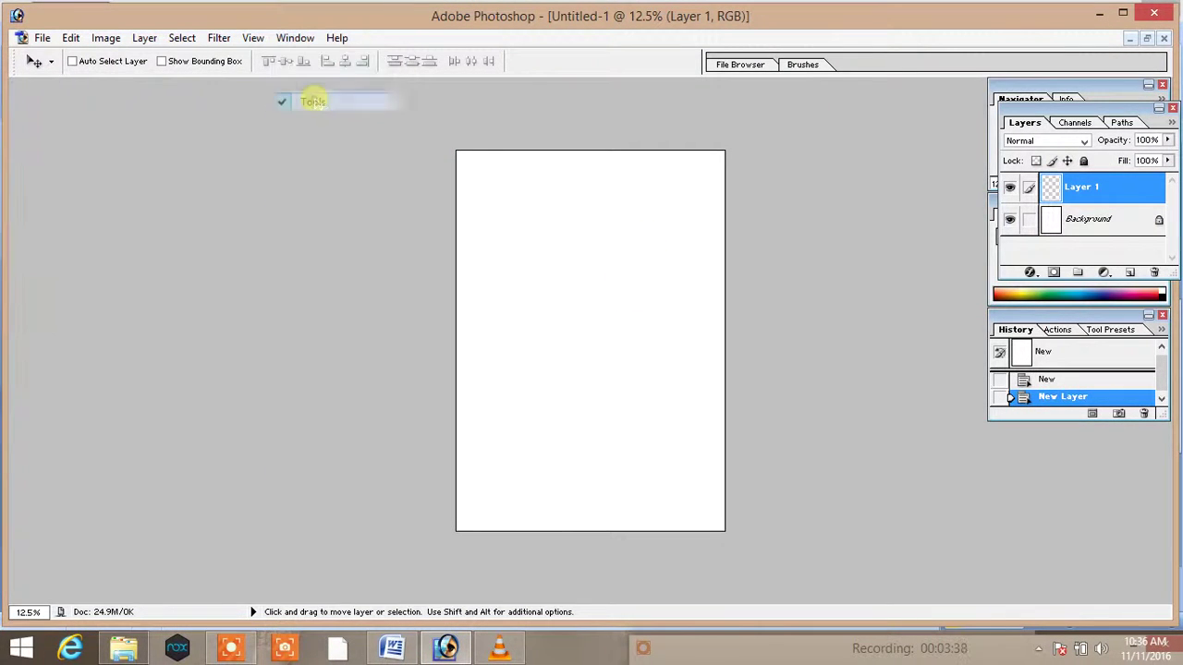
{"action": "left_click", "coordinate": [296, 38]}
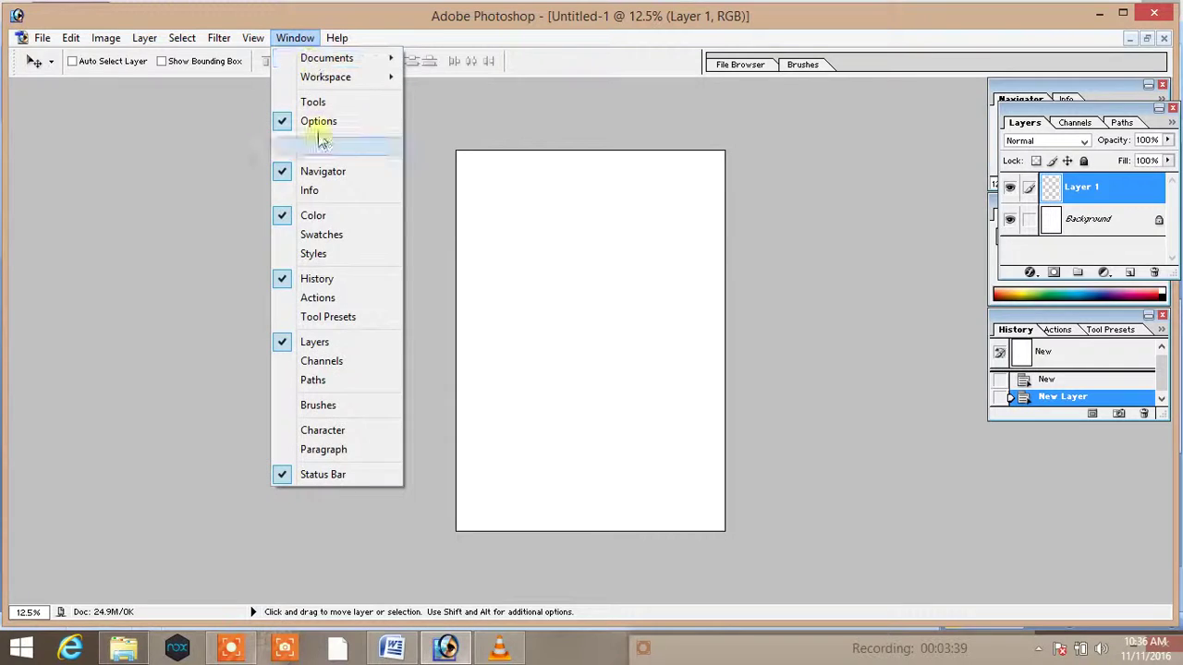
{"action": "left_click", "coordinate": [319, 342]}
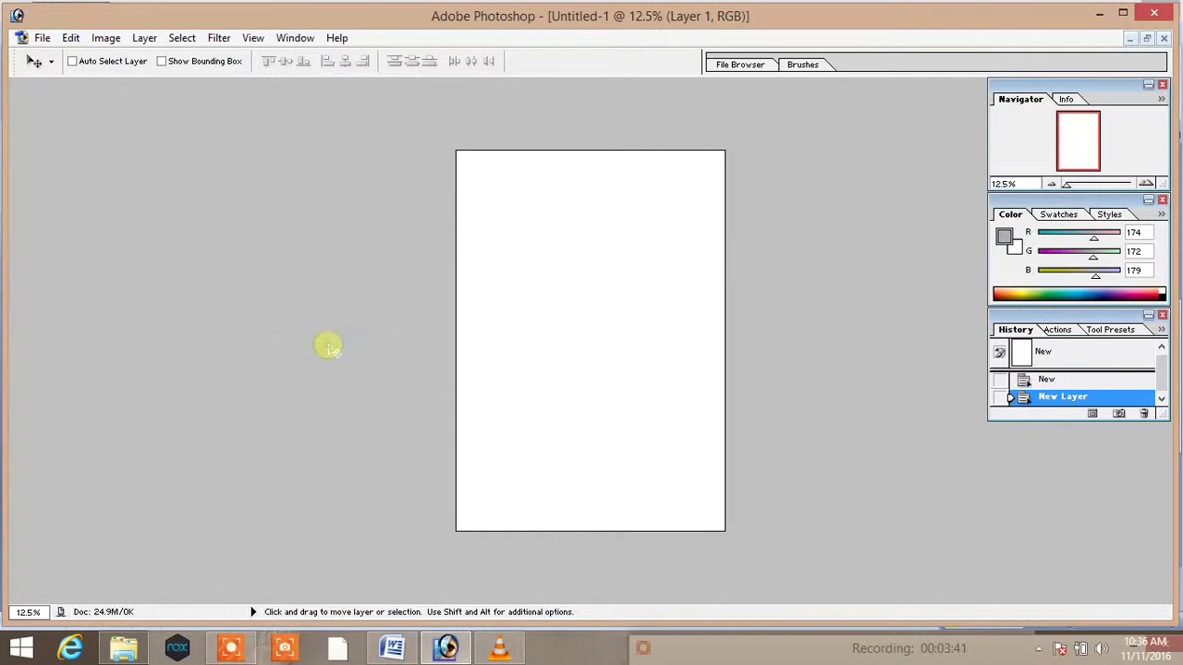
{"action": "left_click", "coordinate": [288, 39]}
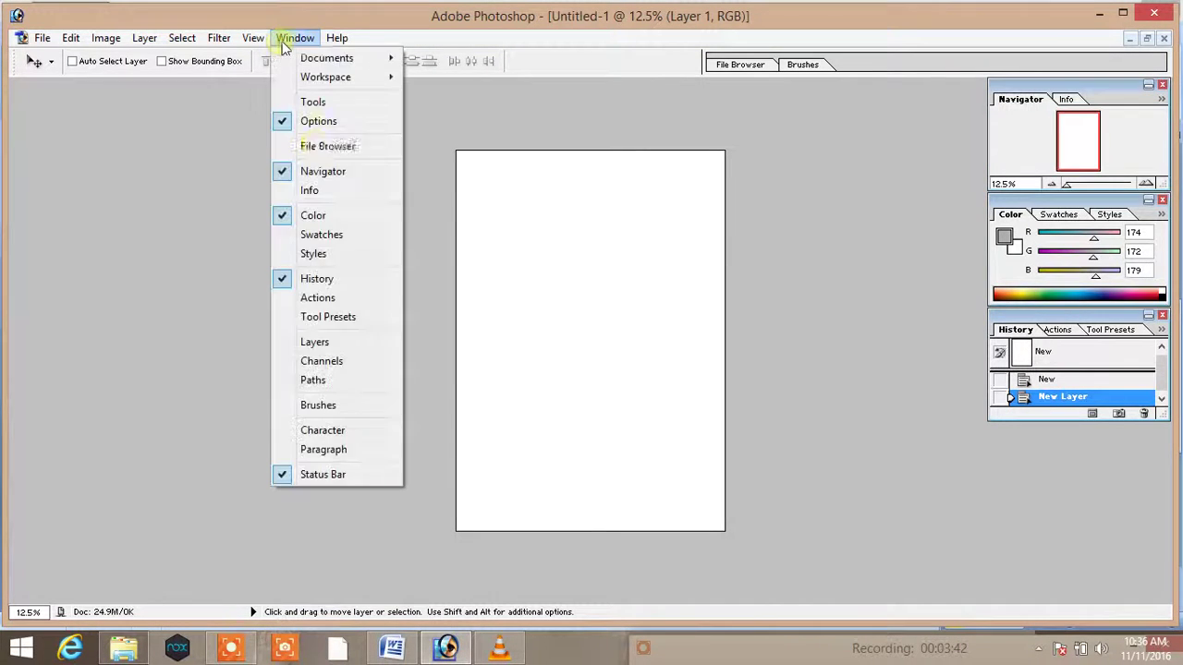
{"action": "left_click", "coordinate": [319, 475]}
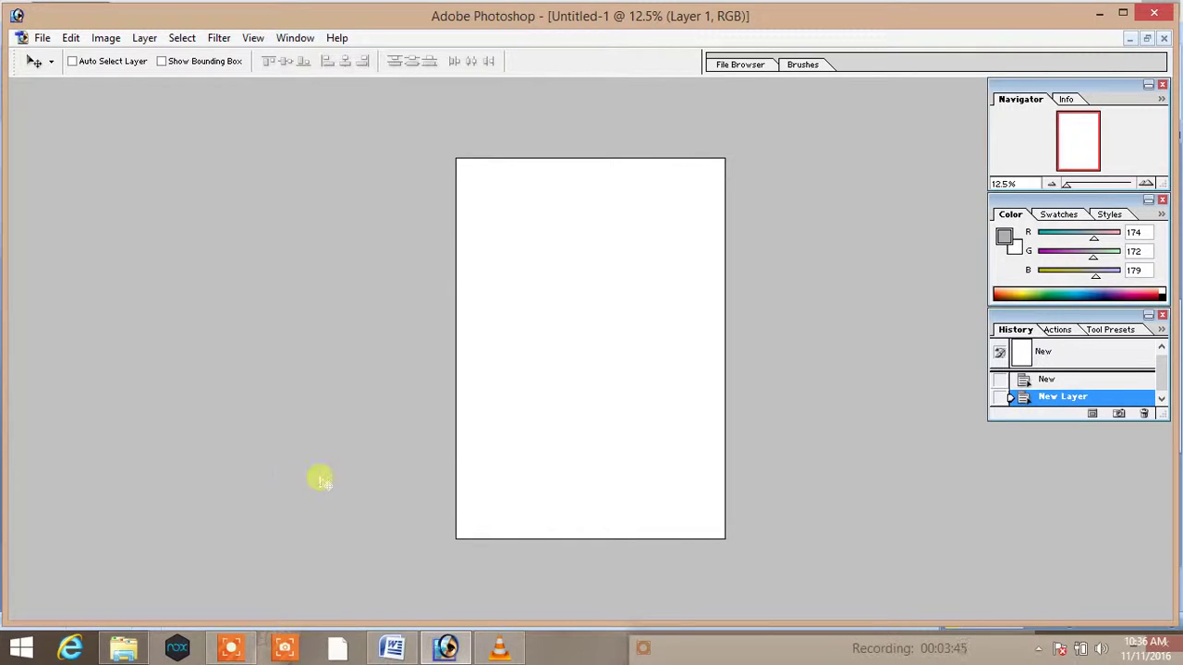
{"action": "left_click", "coordinate": [292, 38]}
{"action": "left_click", "coordinate": [323, 475]}
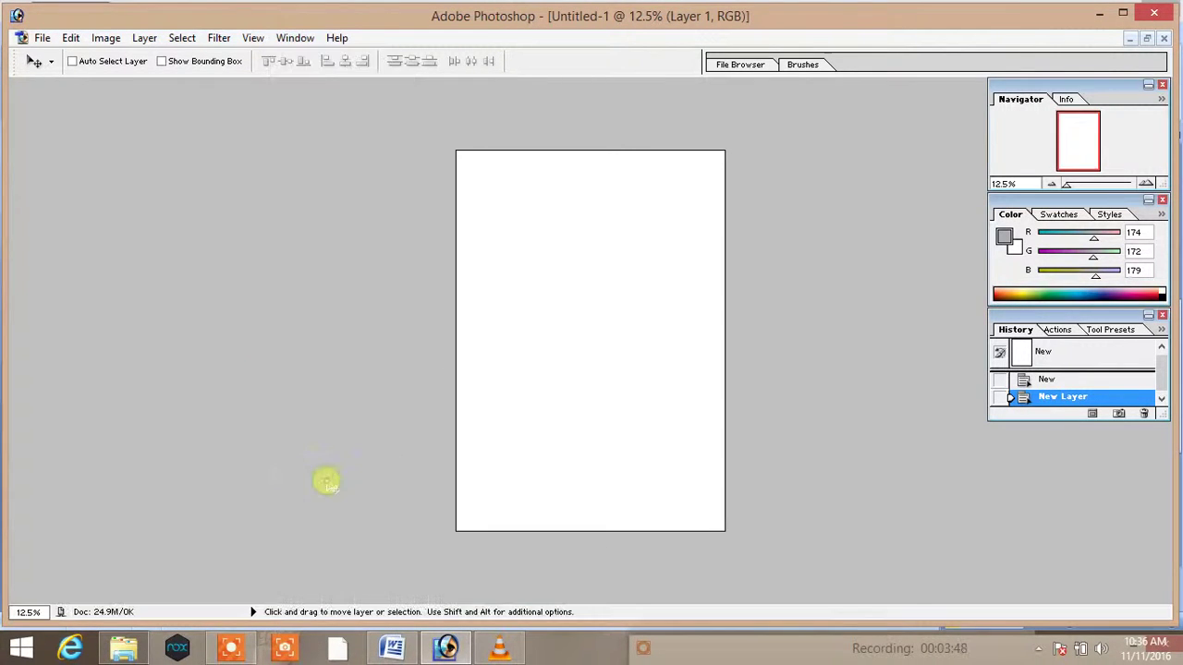
Step: Hide the History, Color and Navigator palettes
{"action": "left_click", "coordinate": [287, 37]}
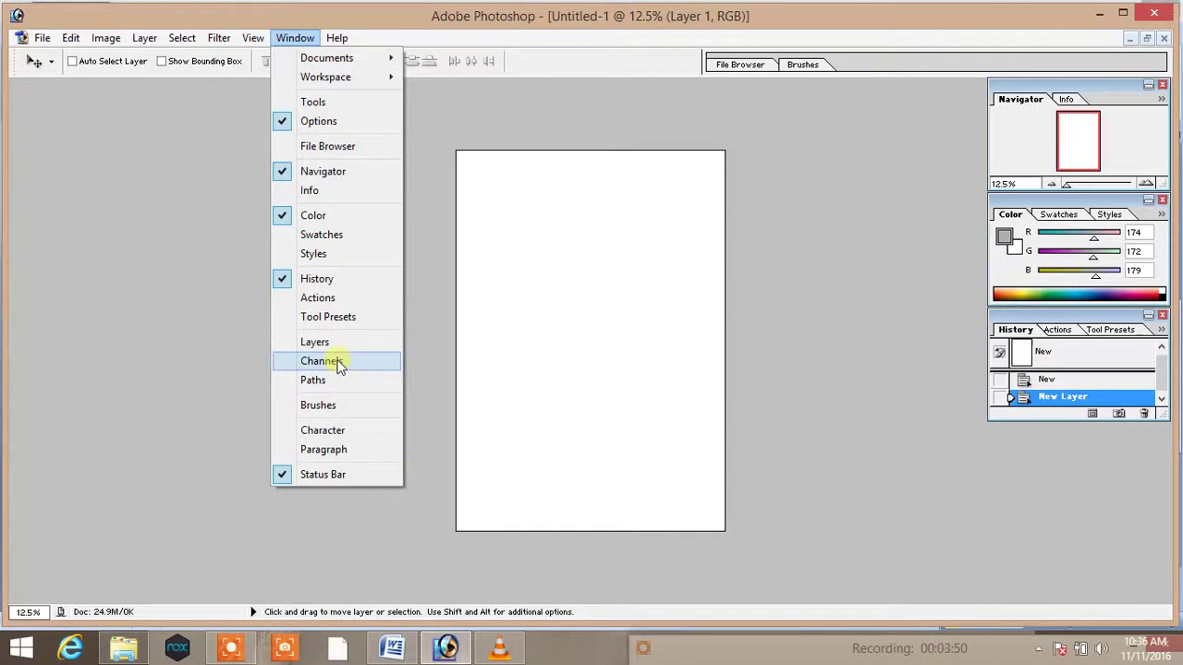
{"action": "left_click", "coordinate": [316, 279]}
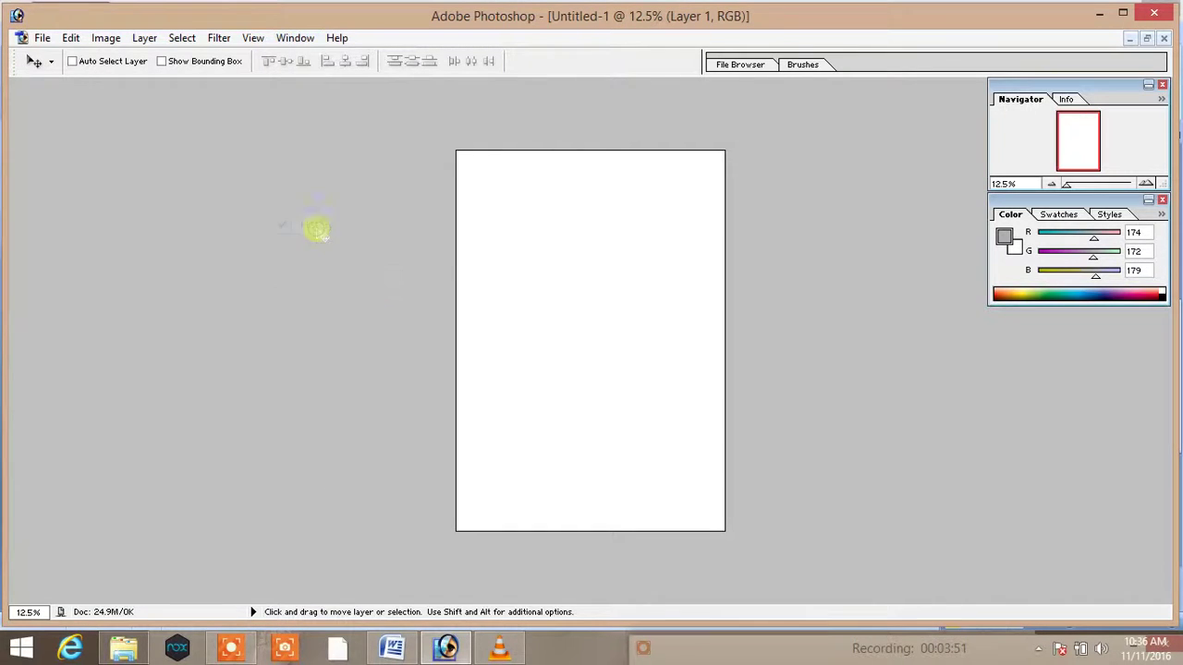
{"action": "left_click", "coordinate": [295, 38]}
{"action": "left_click", "coordinate": [312, 218]}
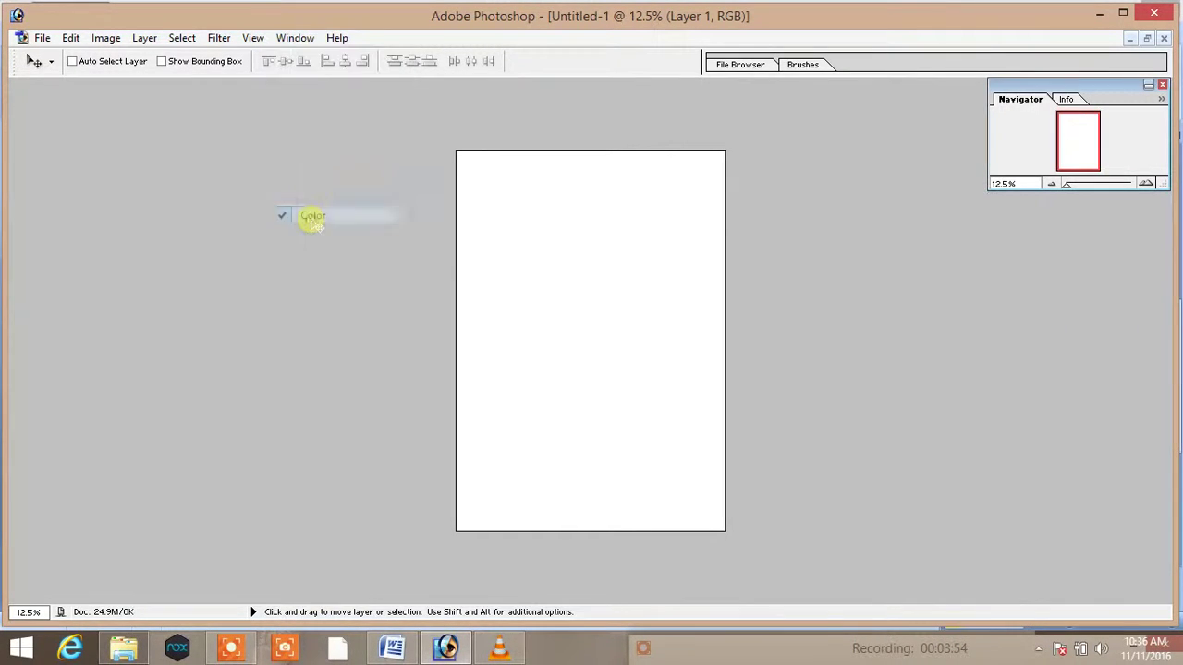
{"action": "left_click", "coordinate": [301, 38]}
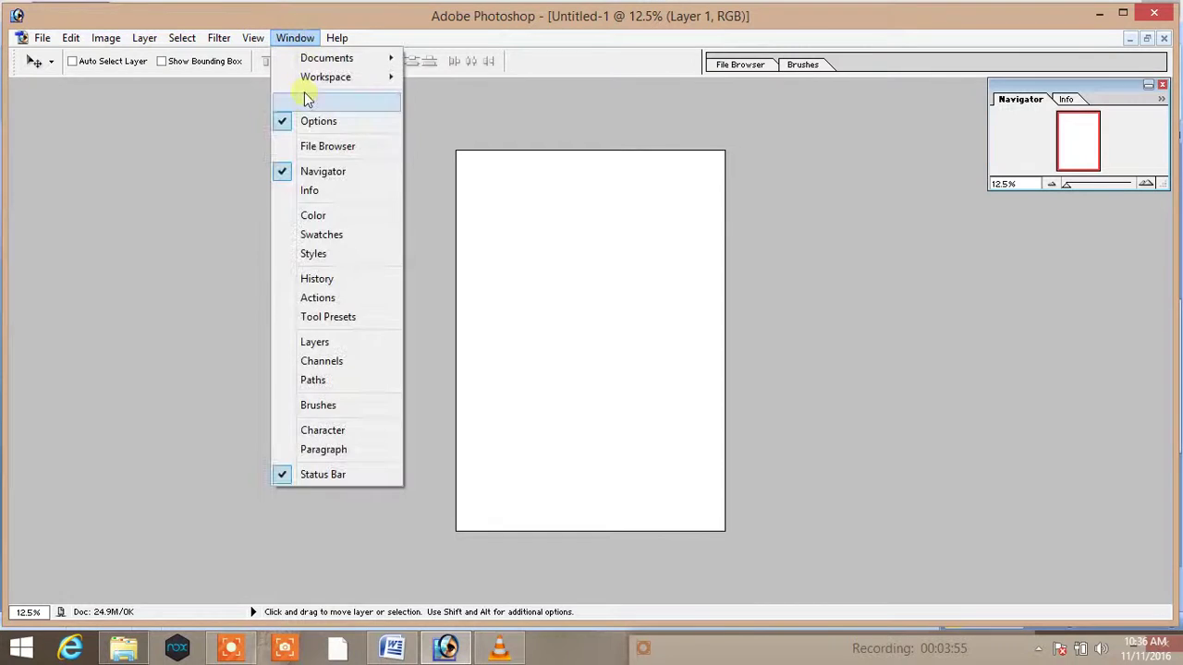
{"action": "left_click", "coordinate": [306, 172]}
Step: Show the toolbox and Layers palette again
{"action": "left_click", "coordinate": [294, 38]}
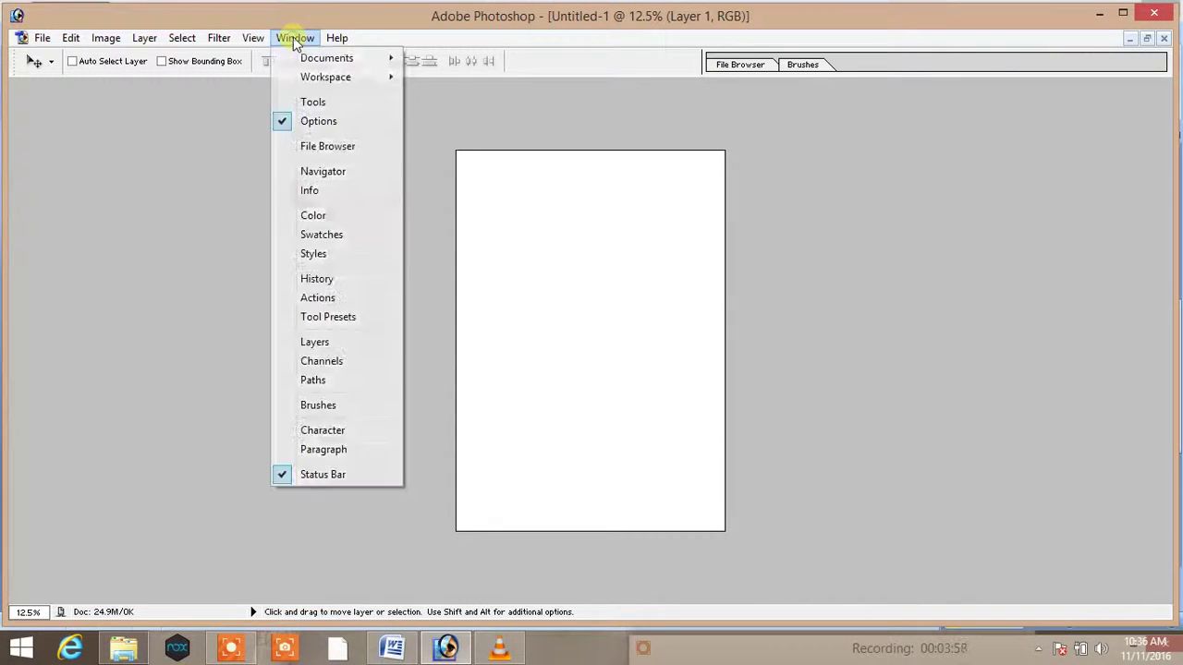
{"action": "left_click", "coordinate": [309, 103]}
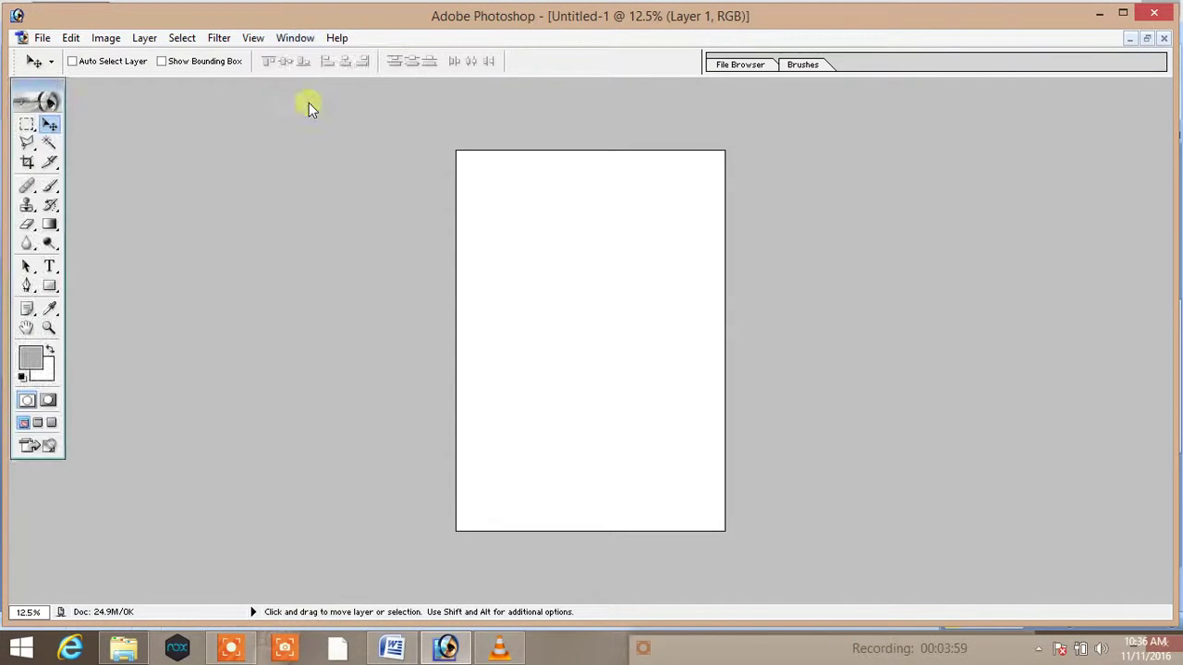
{"action": "left_click", "coordinate": [293, 41]}
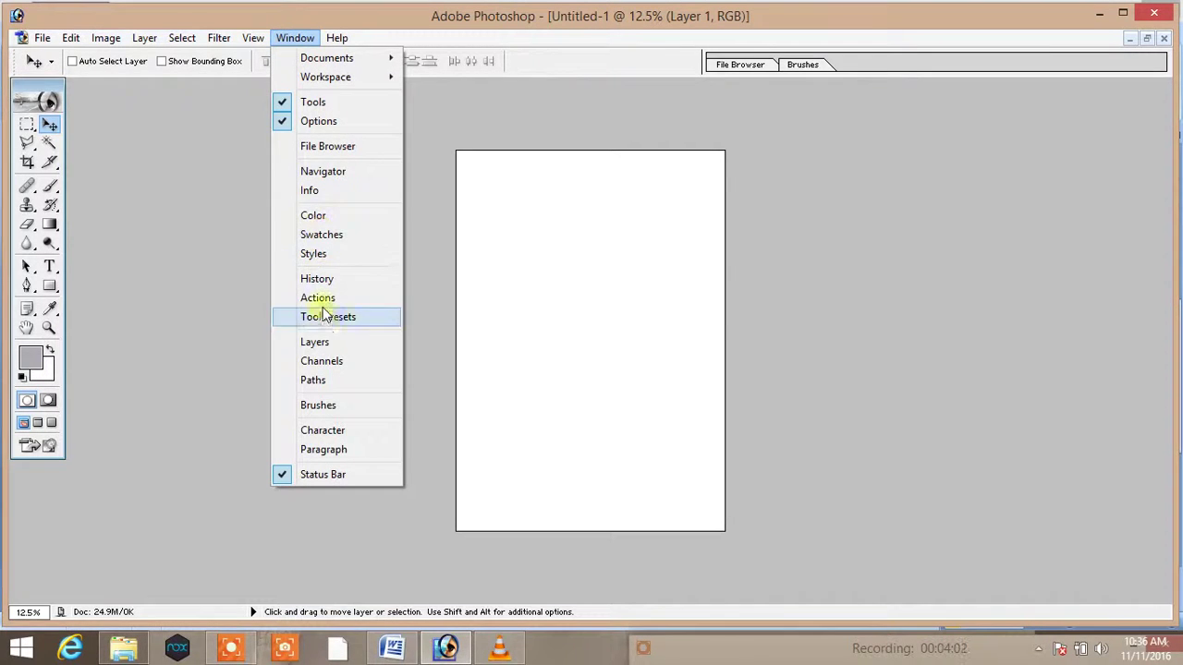
{"action": "left_click", "coordinate": [319, 342]}
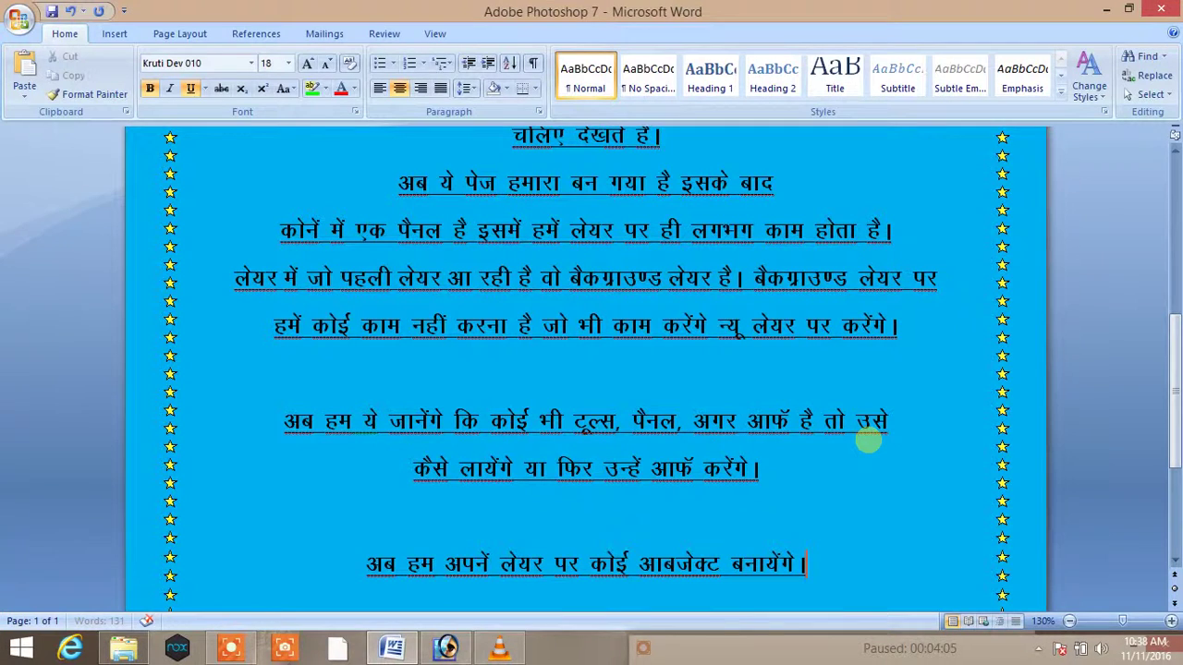
{"action": "left_click", "coordinate": [446, 647]}
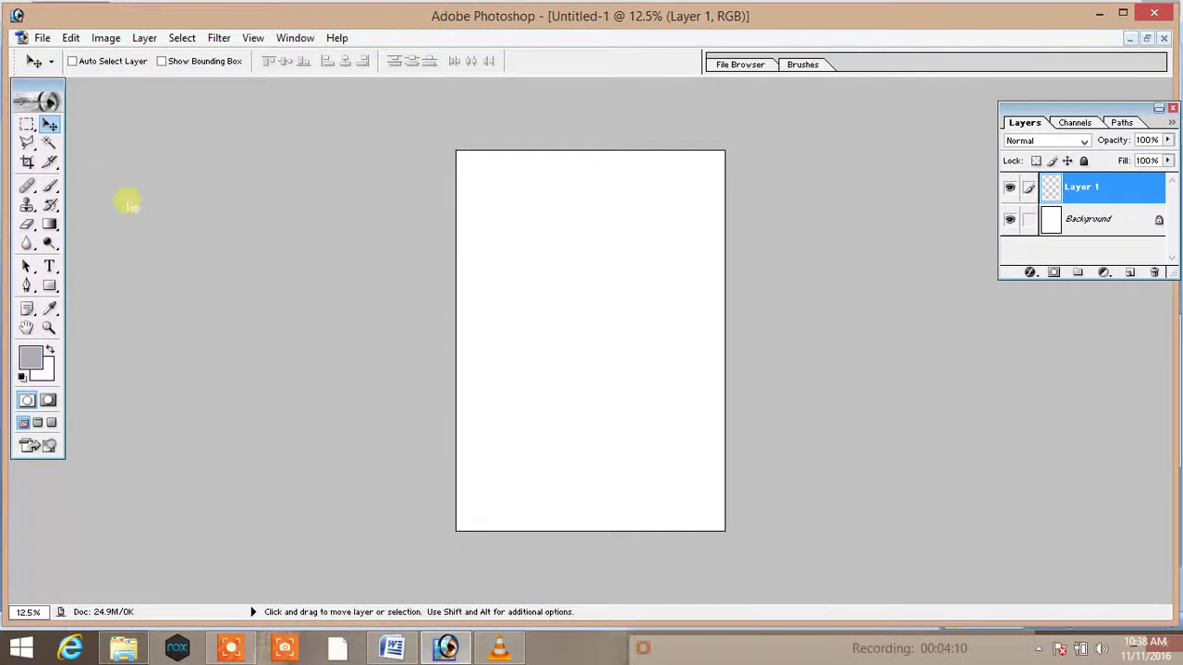
Step: Draw a rectangular marquee in the canvas's upper left and set the foreground colour to red F60F0F
{"action": "left_click", "coordinate": [26, 124]}
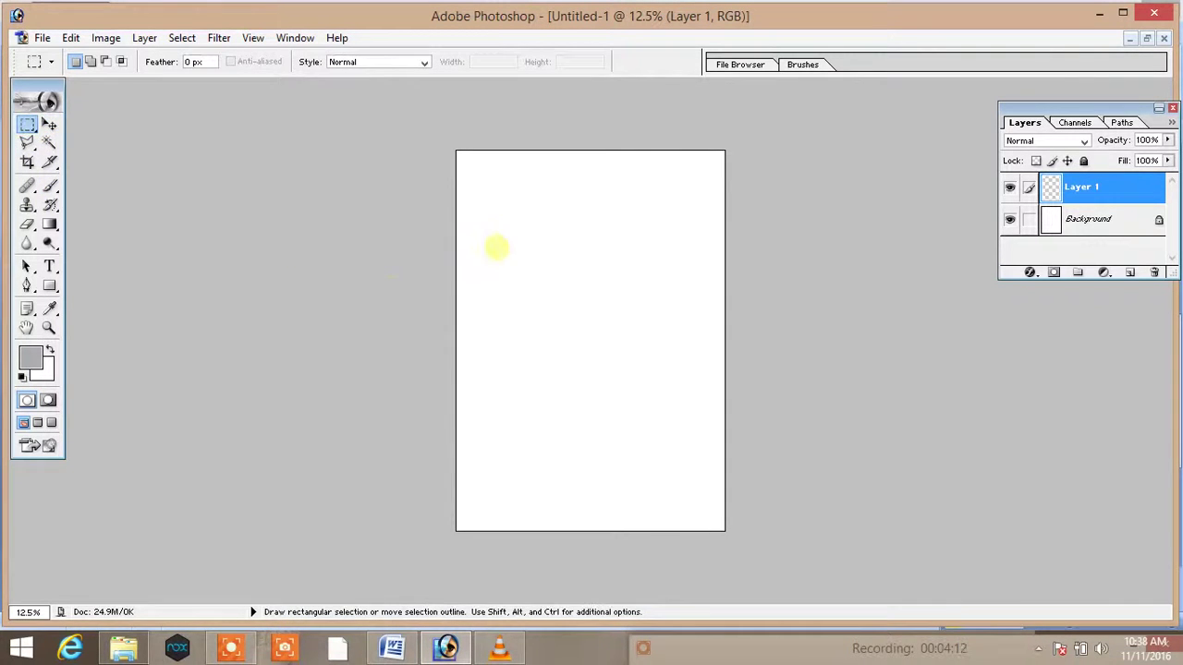
{"action": "mouse_move", "coordinate": [504, 242]}
{"action": "left_mouse_down"}
{"action": "mouse_move", "coordinate": [663, 289]}
{"action": "mouse_move", "coordinate": [646, 360]}
{"action": "mouse_move", "coordinate": [622, 355]}
{"action": "left_mouse_up"}
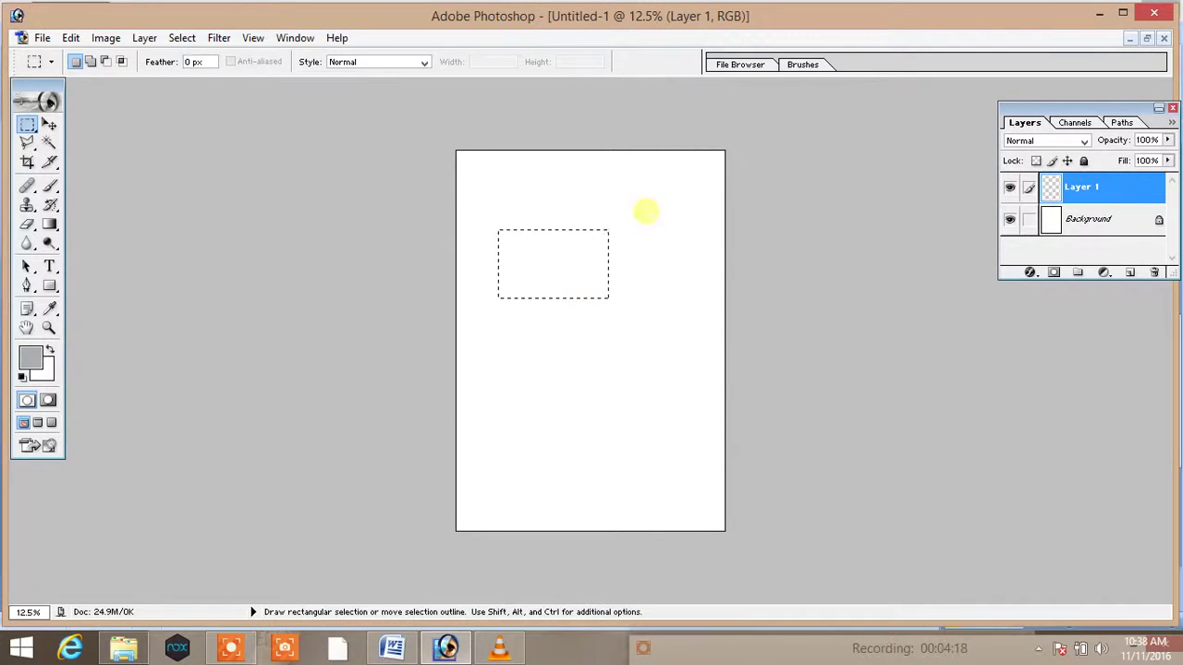
{"action": "left_click", "coordinate": [26, 362]}
{"action": "left_click", "coordinate": [937, 381]}
{"action": "left_click", "coordinate": [961, 398]}
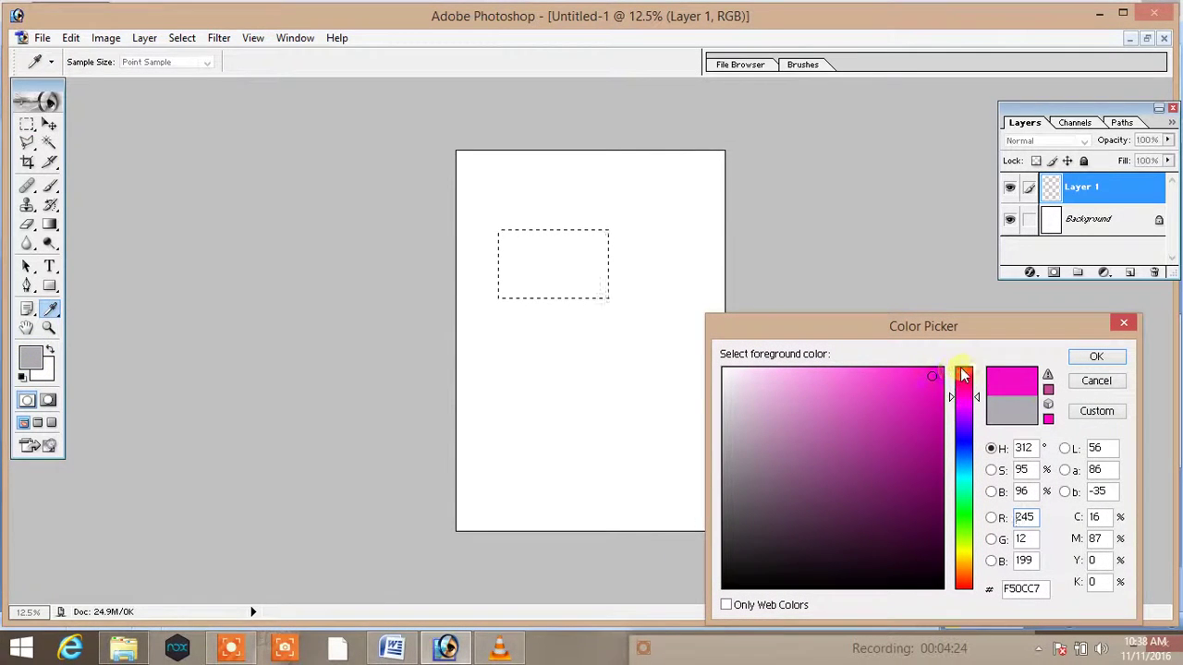
{"action": "left_click", "coordinate": [961, 369]}
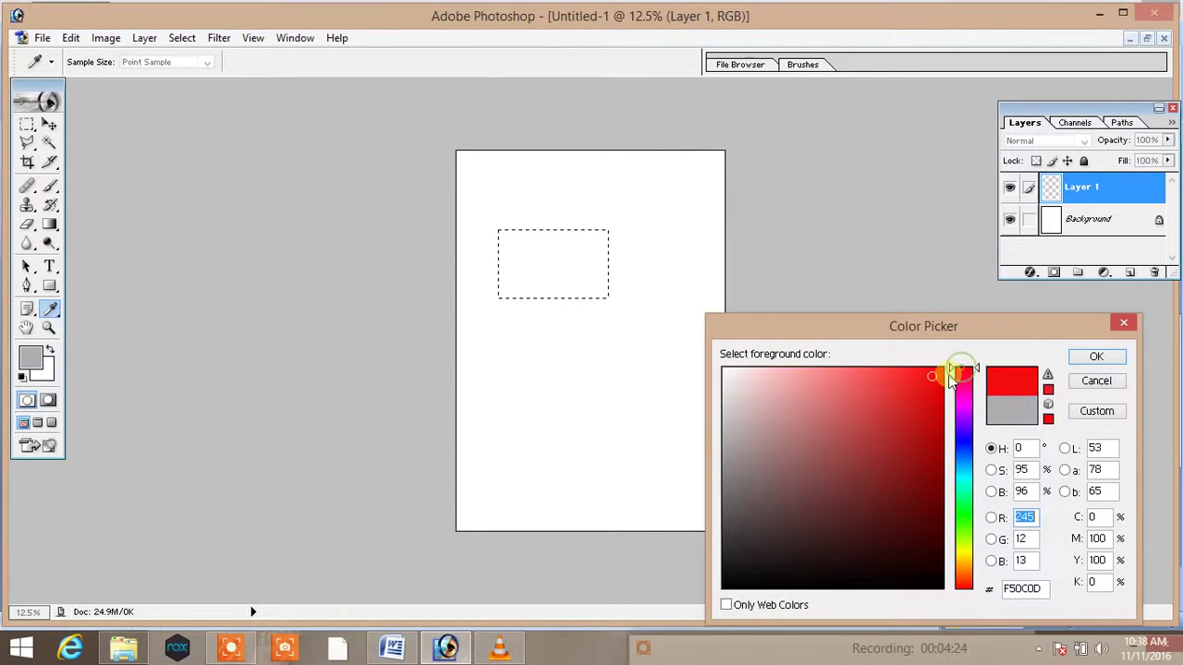
{"action": "left_click", "coordinate": [1080, 362]}
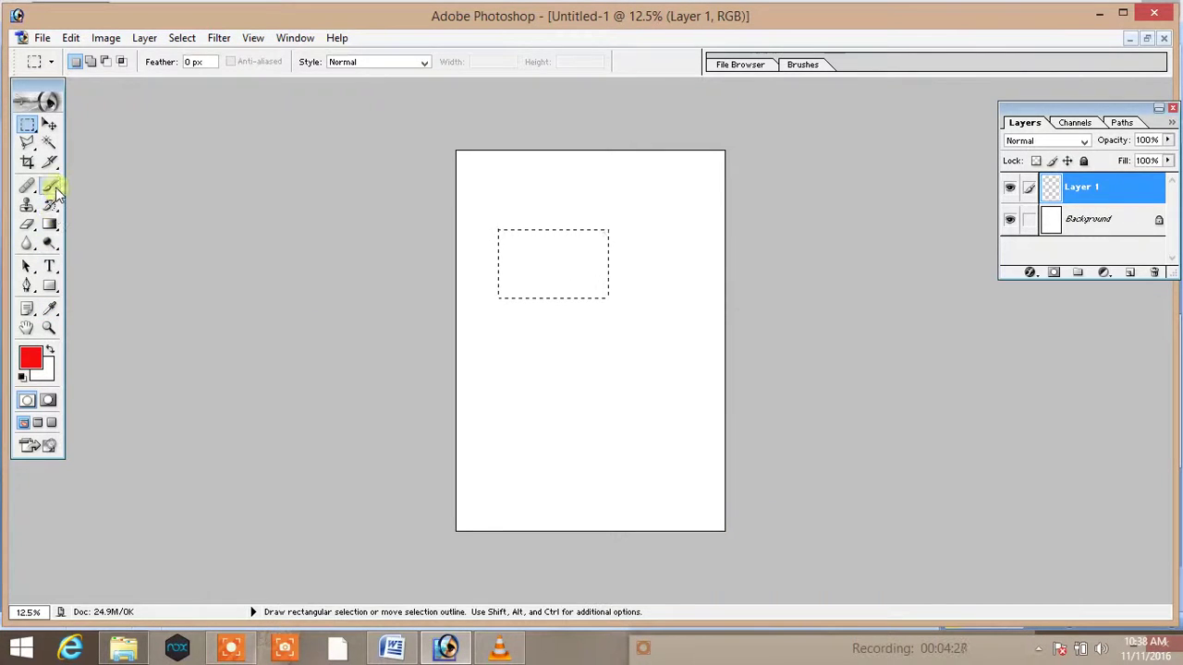
Step: Select the Brush tool with the 9 px preset and inspect its opacity setting
{"action": "left_click", "coordinate": [53, 188]}
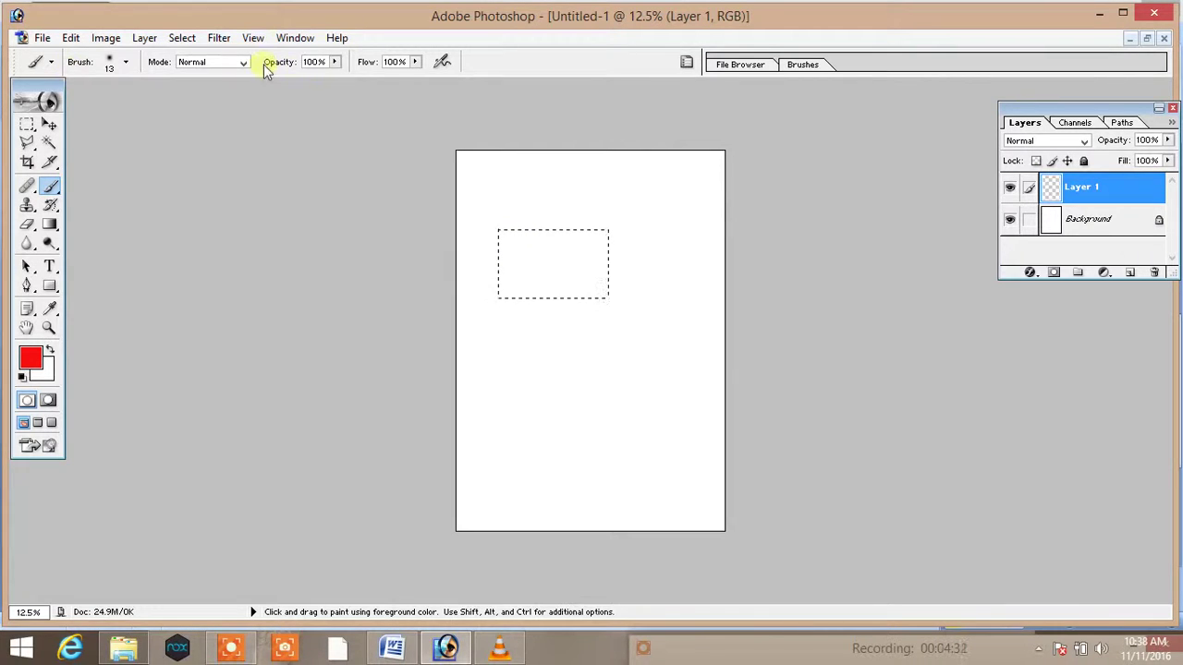
{"action": "left_click", "coordinate": [126, 63]}
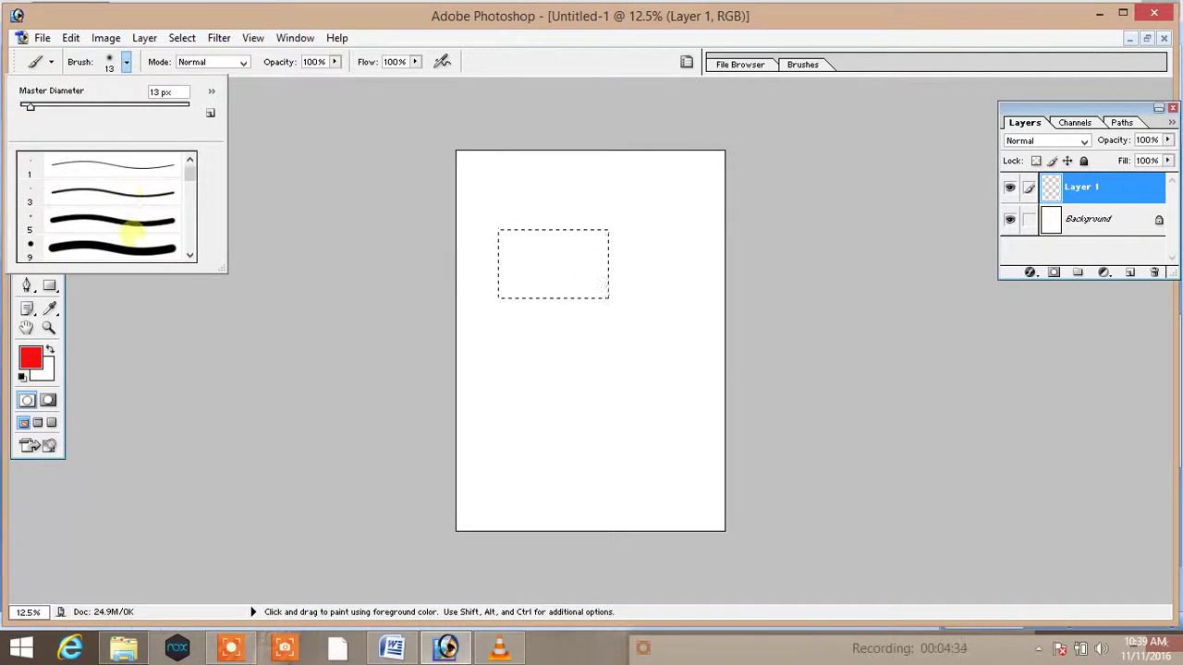
{"action": "left_click", "coordinate": [134, 247]}
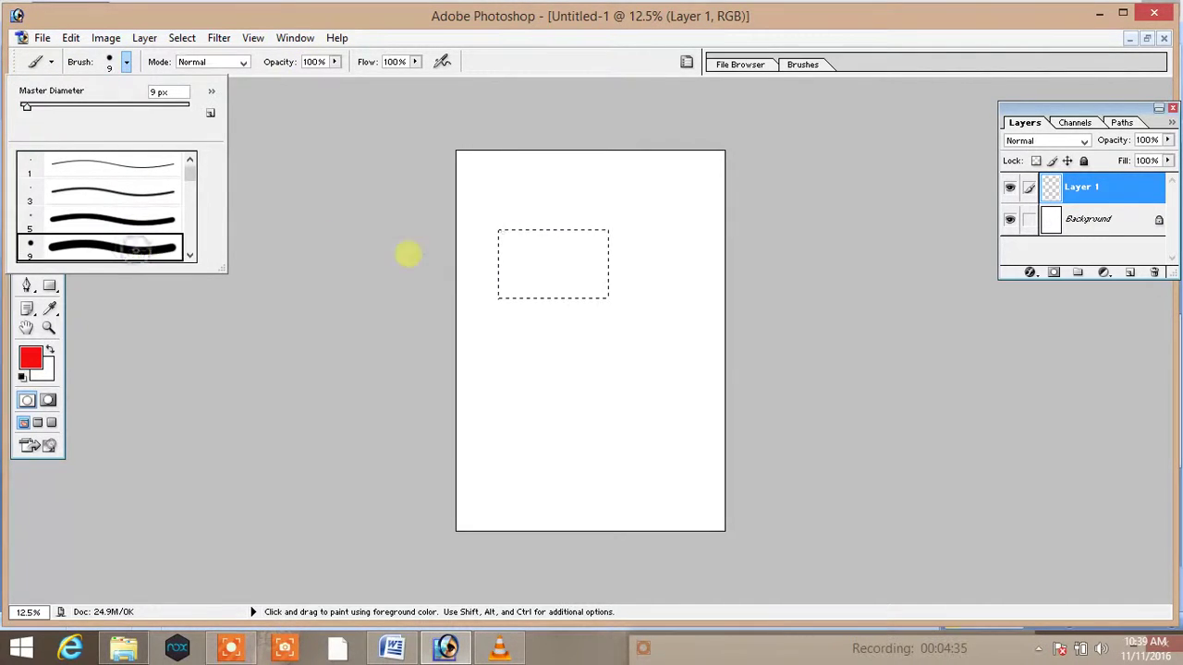
{"action": "left_click", "coordinate": [465, 238]}
{"action": "left_click", "coordinate": [335, 62]}
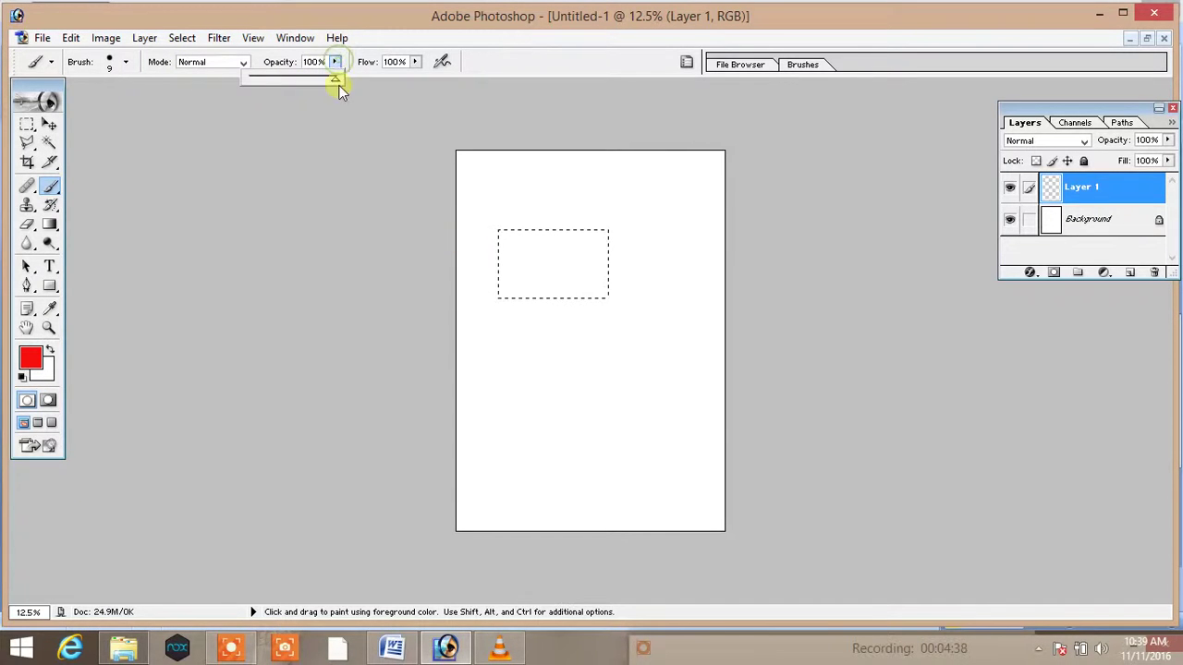
{"action": "scroll", "coordinate": [592, 226], "scroll_direction": "down", "scroll_amount": 1}
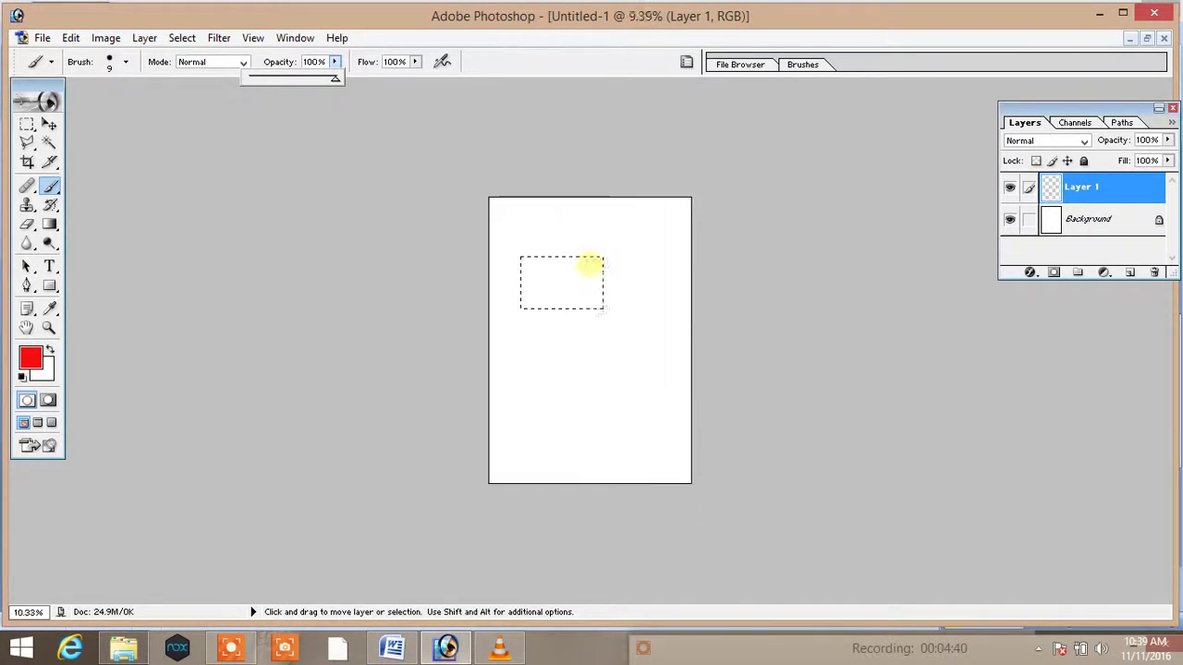
{"action": "scroll", "coordinate": [585, 267], "scroll_direction": "up", "scroll_amount": 2}
{"action": "scroll", "coordinate": [599, 272], "scroll_direction": "up", "scroll_amount": 1}
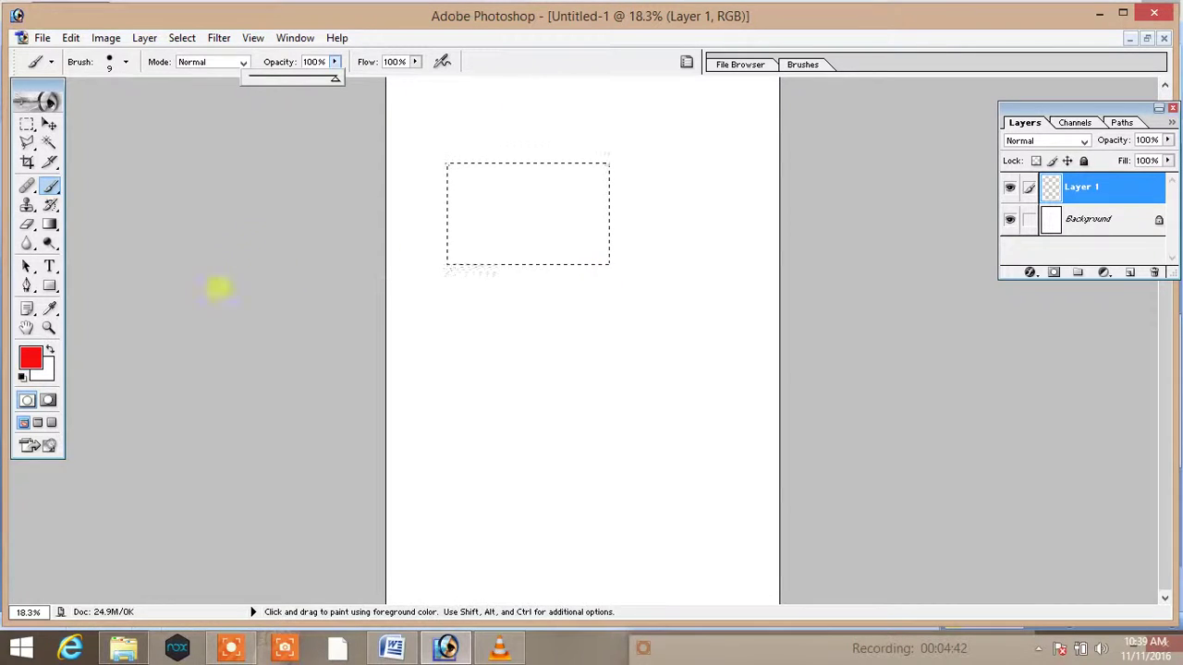
Step: Paint two thin red vertical strokes inside the selection on Layer 1 with the Brush
{"action": "left_click", "coordinate": [50, 308]}
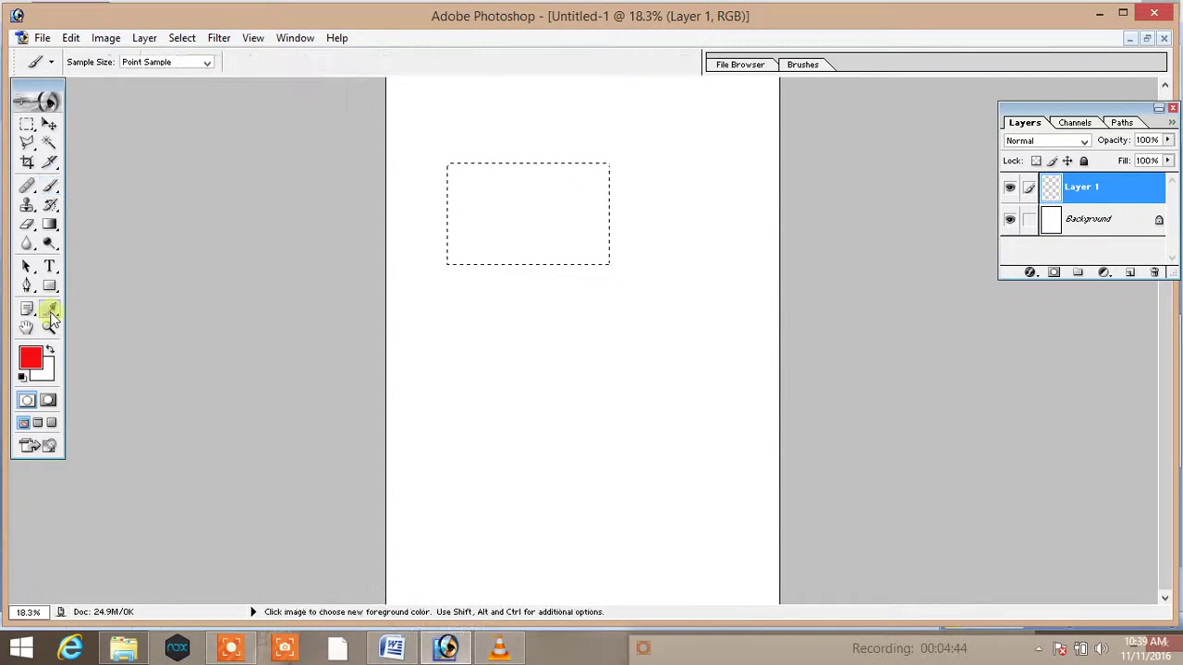
{"action": "left_click", "coordinate": [50, 186]}
{"action": "mouse_move", "coordinate": [485, 196]}
{"action": "left_mouse_down"}
{"action": "mouse_move", "coordinate": [469, 277]}
{"action": "mouse_move", "coordinate": [475, 163]}
{"action": "left_mouse_up"}
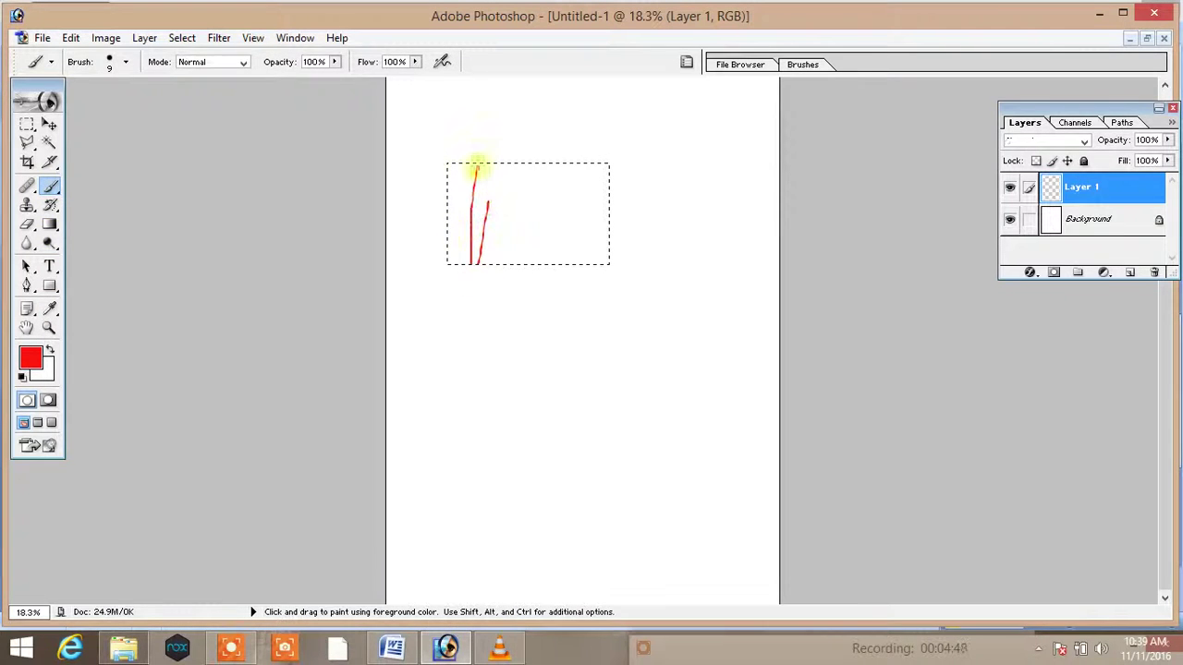
Step: Enter an out-of-range brush opacity of 200 and dismiss the 1–100% error
{"action": "left_click", "coordinate": [335, 62]}
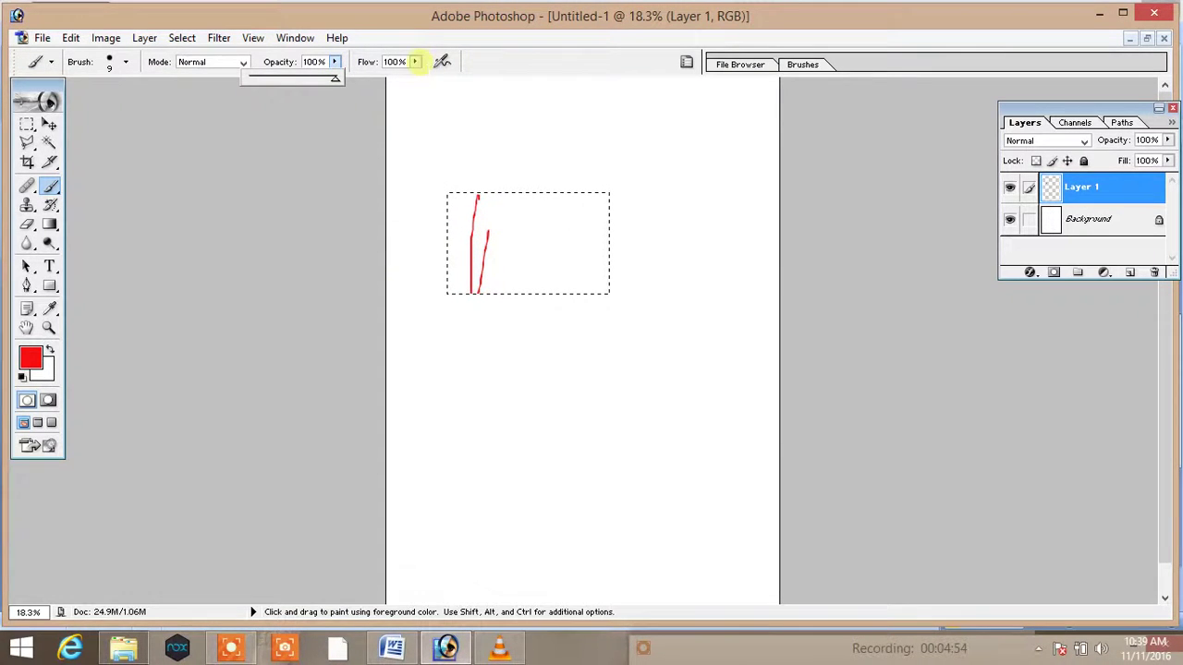
{"action": "left_click", "coordinate": [314, 62]}
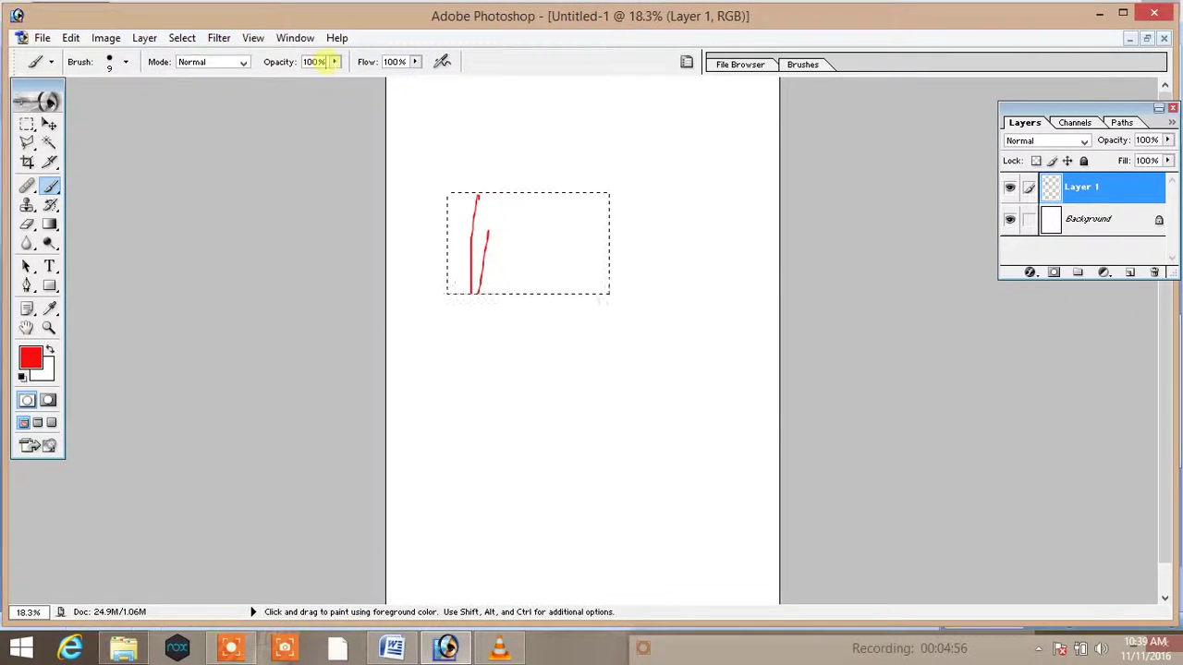
{"action": "type", "text": "20"}
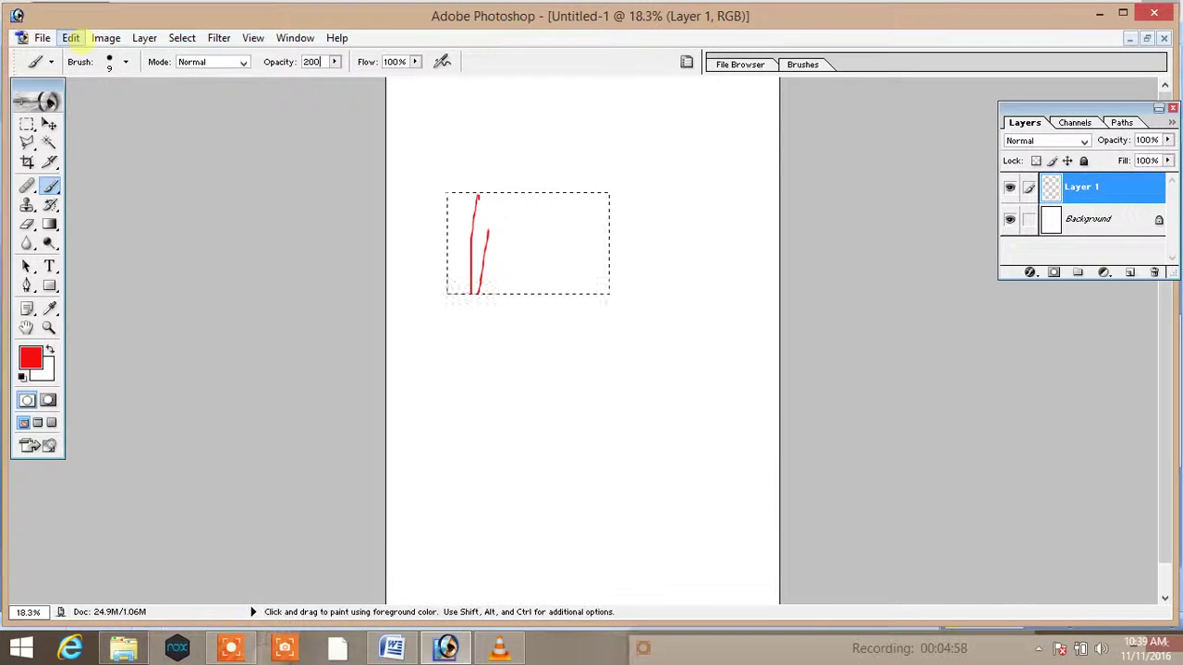
{"action": "key", "text": "Return"}
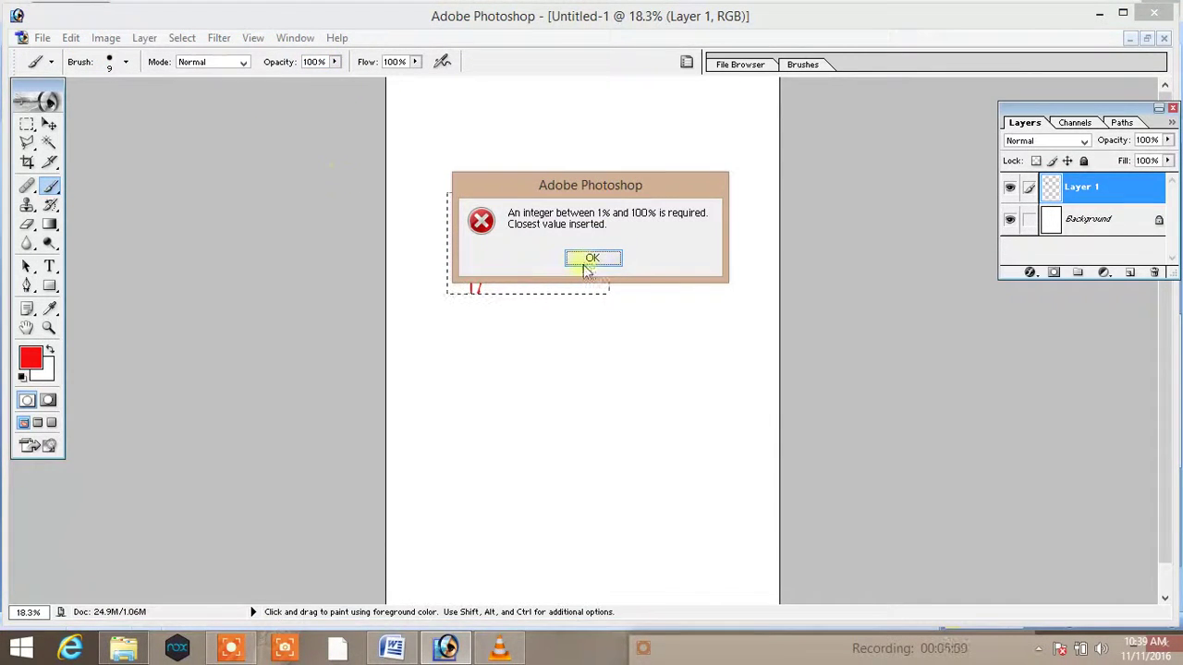
{"action": "left_click", "coordinate": [584, 267]}
Step: Zoom to 50% and set the brush Master Diameter to 167 px
{"action": "key", "text": "ctrl+plus"}
{"action": "key", "text": "ctrl+plus"}
{"action": "key", "text": "ctrl+plus"}
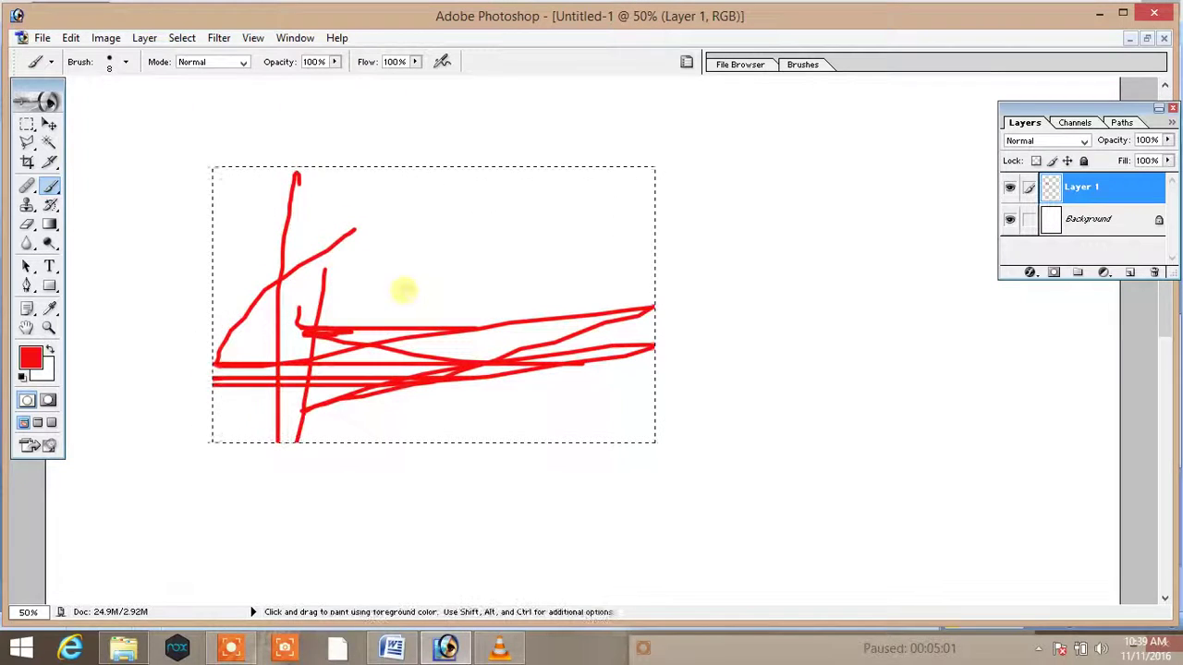
{"action": "left_click", "coordinate": [126, 61]}
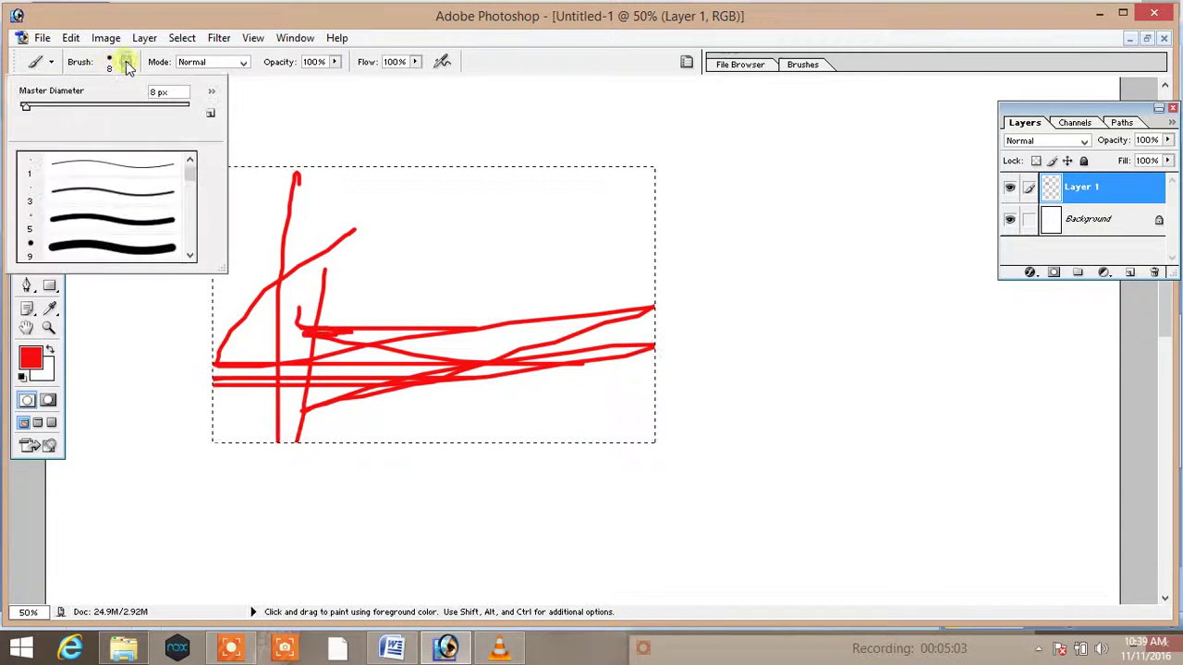
{"action": "double_click", "coordinate": [161, 92]}
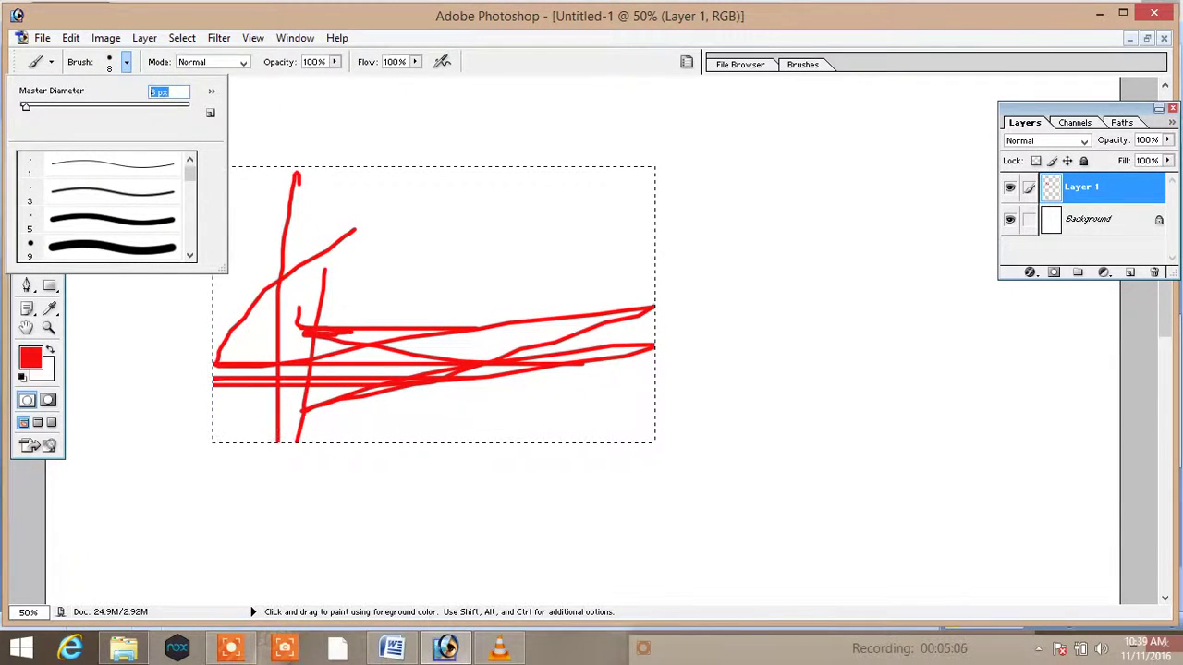
{"action": "type", "text": "80"}
{"action": "left_click_drag", "start_coordinate": [133, 107], "coordinate": [139, 105]}
Step: Paint the whole rectangular selection solid red, then deselect it with Ctrl+D
{"action": "left_click_drag", "start_coordinate": [285, 198], "coordinate": [238, 213]}
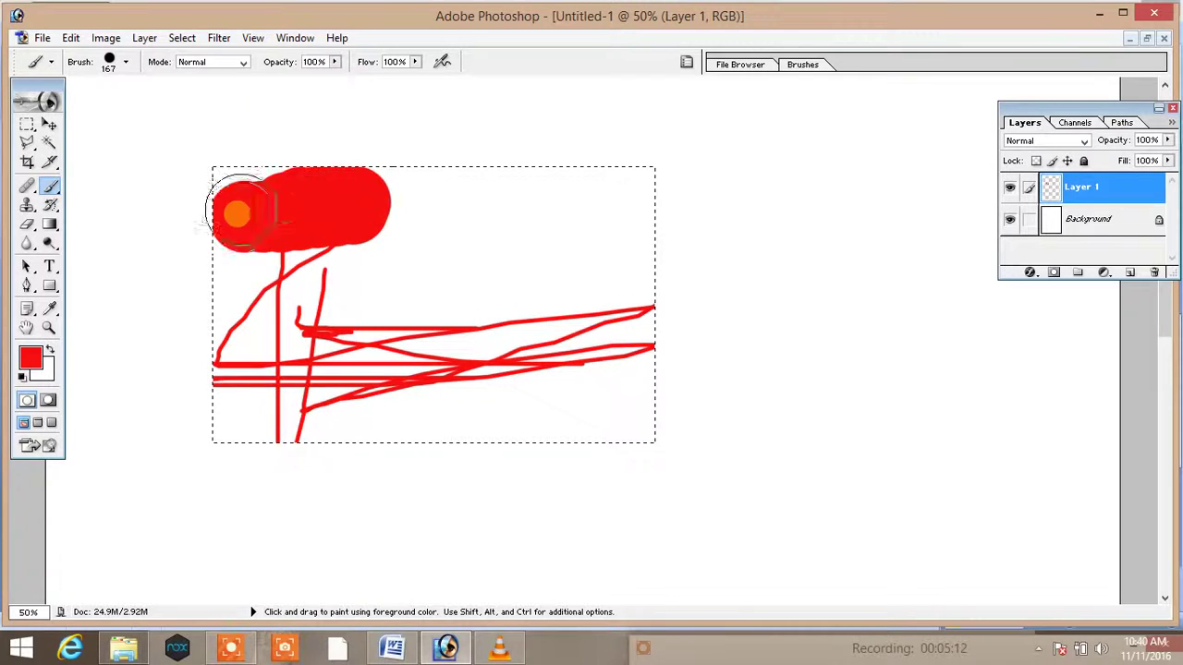
{"action": "mouse_move", "coordinate": [322, 172]}
{"action": "left_mouse_down"}
{"action": "mouse_move", "coordinate": [179, 323]}
{"action": "mouse_move", "coordinate": [219, 212]}
{"action": "mouse_move", "coordinate": [826, 290]}
{"action": "left_mouse_up"}
{"action": "mouse_move", "coordinate": [434, 185]}
{"action": "left_mouse_down"}
{"action": "mouse_move", "coordinate": [527, 177]}
{"action": "mouse_move", "coordinate": [672, 196]}
{"action": "mouse_move", "coordinate": [483, 237]}
{"action": "mouse_move", "coordinate": [248, 316]}
{"action": "mouse_move", "coordinate": [253, 415]}
{"action": "mouse_move", "coordinate": [695, 416]}
{"action": "mouse_move", "coordinate": [651, 360]}
{"action": "left_mouse_up"}
{"action": "left_click_drag", "start_coordinate": [585, 232], "coordinate": [464, 252]}
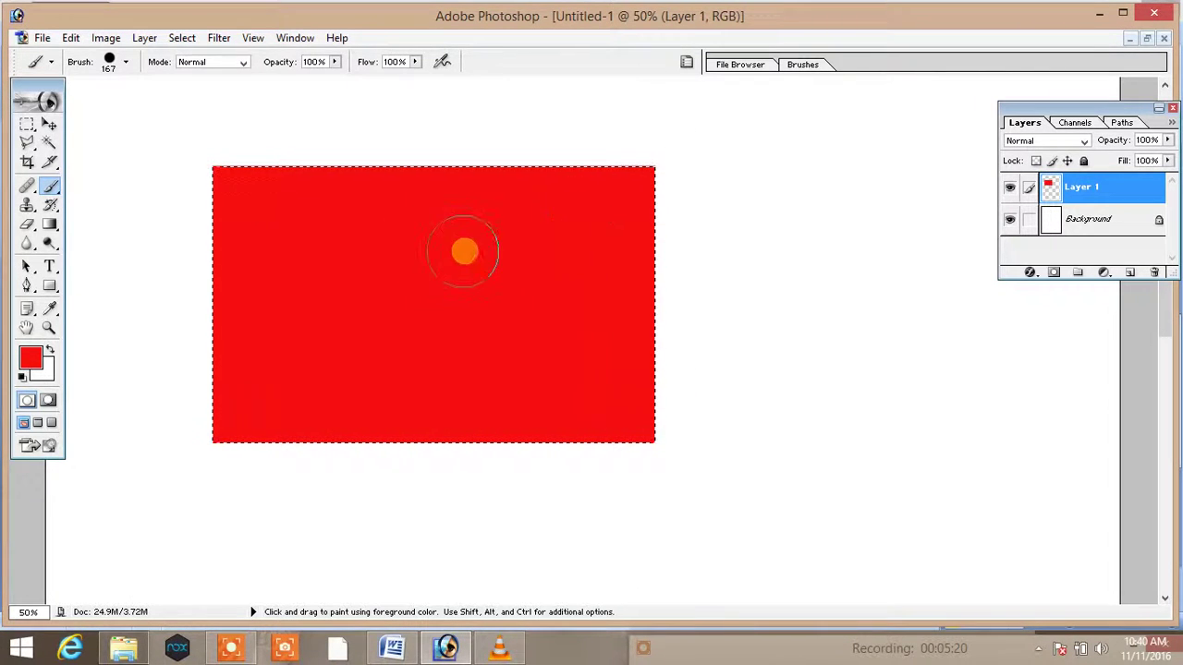
{"action": "left_click", "coordinate": [48, 124]}
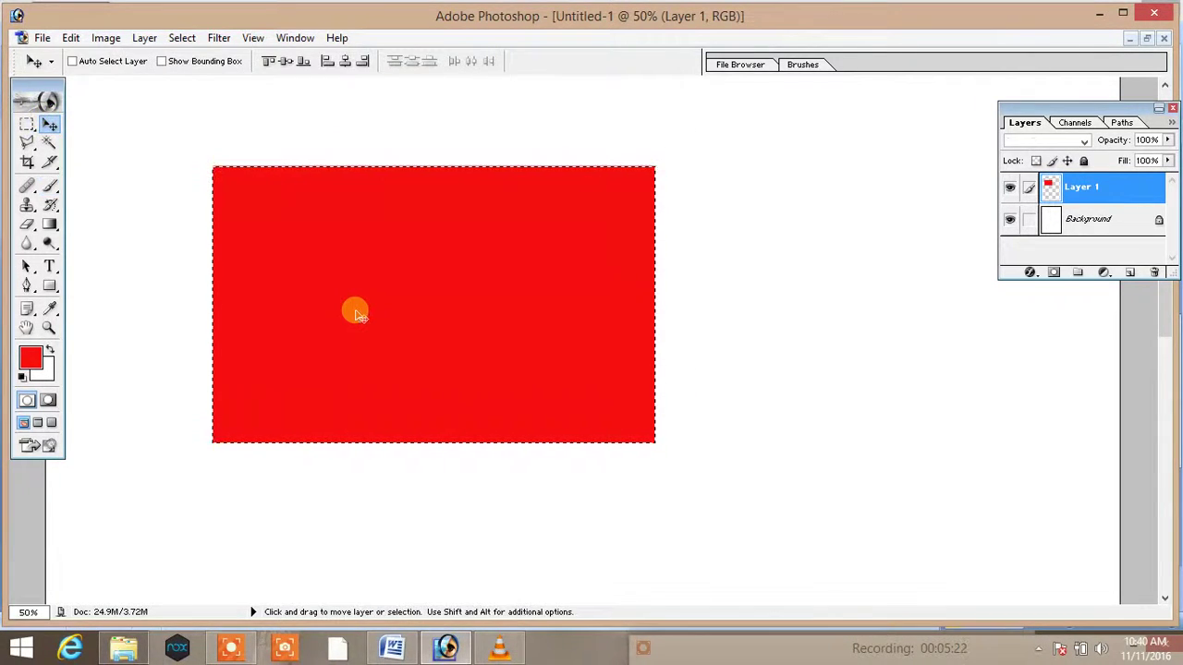
{"action": "key", "text": "ctrl+d"}
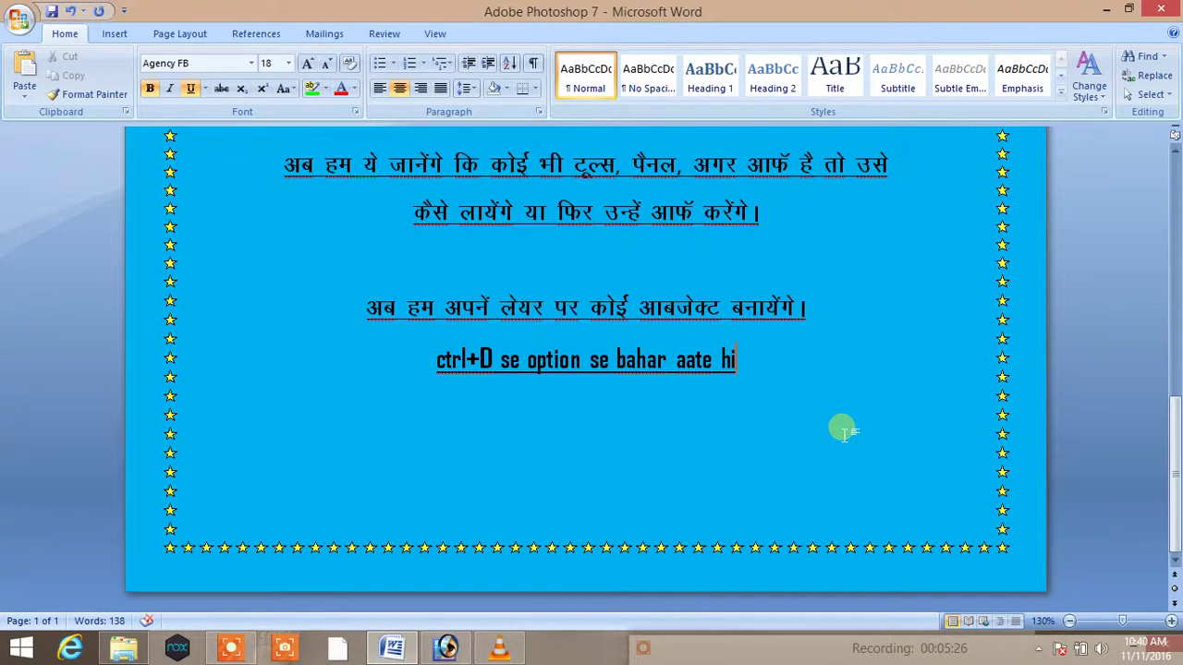
{"action": "left_click", "coordinate": [447, 649]}
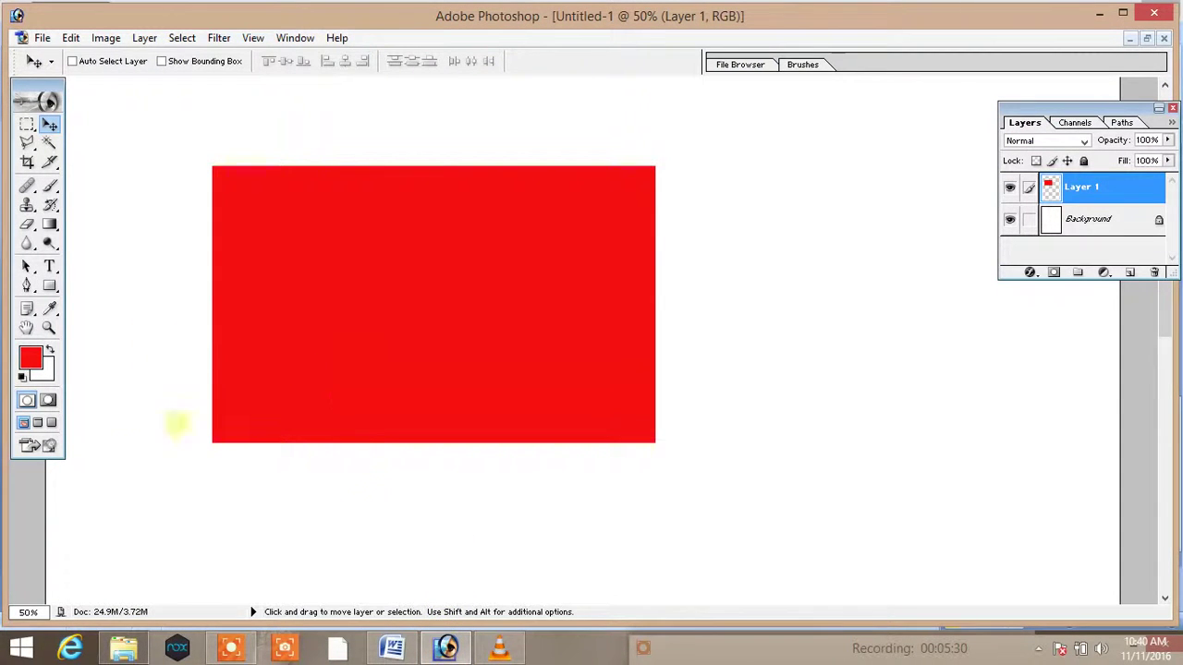
Step: Pan the canvas and draw a red circle below the rectangle with the Ellipse Tool
{"action": "left_click", "coordinate": [27, 328]}
{"action": "left_click_drag", "start_coordinate": [422, 434], "coordinate": [454, 268]}
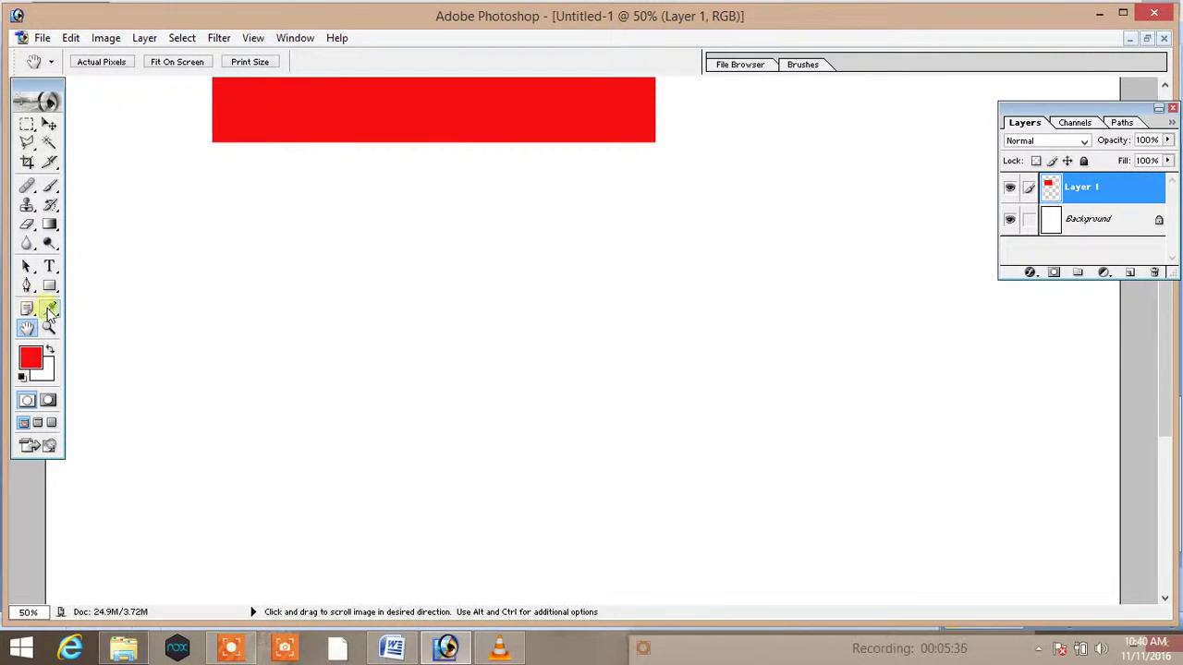
{"action": "left_click_drag", "start_coordinate": [50, 285], "coordinate": [105, 335]}
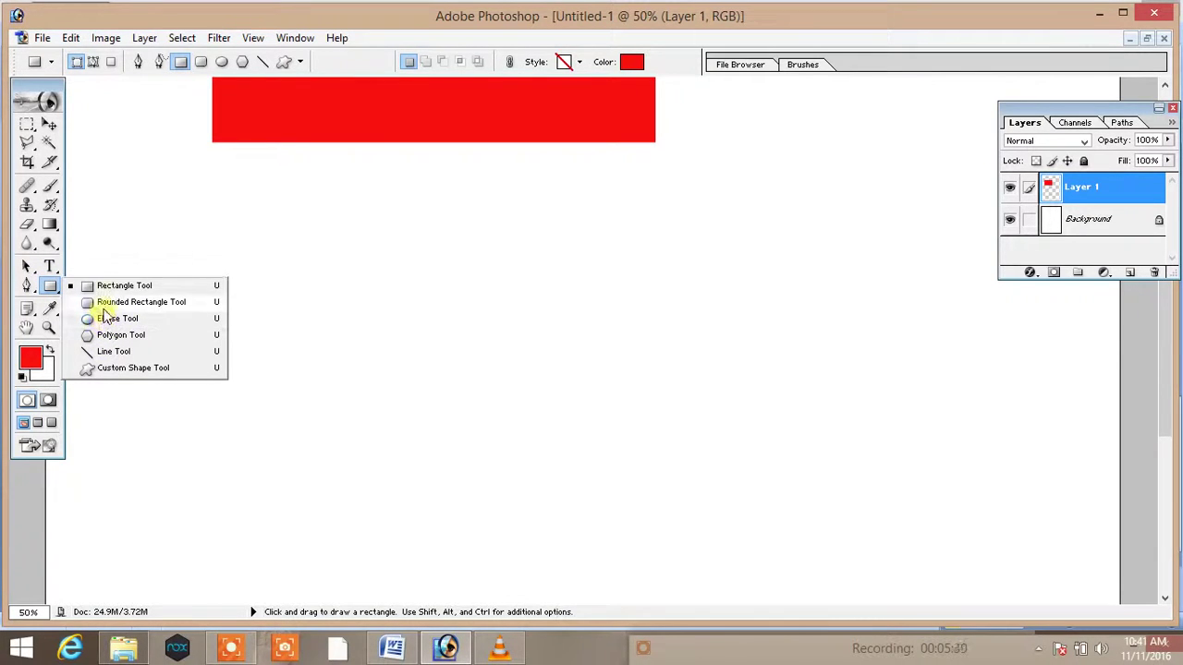
{"action": "left_click", "coordinate": [104, 318]}
{"action": "left_click_drag", "start_coordinate": [314, 281], "coordinate": [510, 495]}
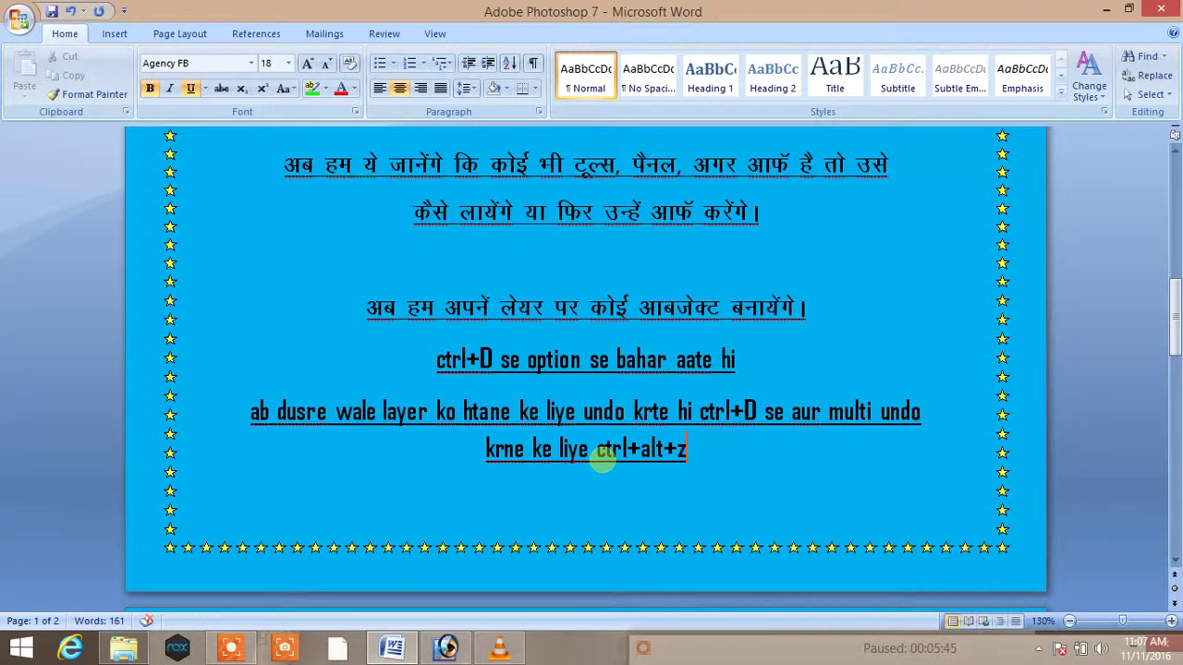
{"action": "left_click", "coordinate": [446, 648]}
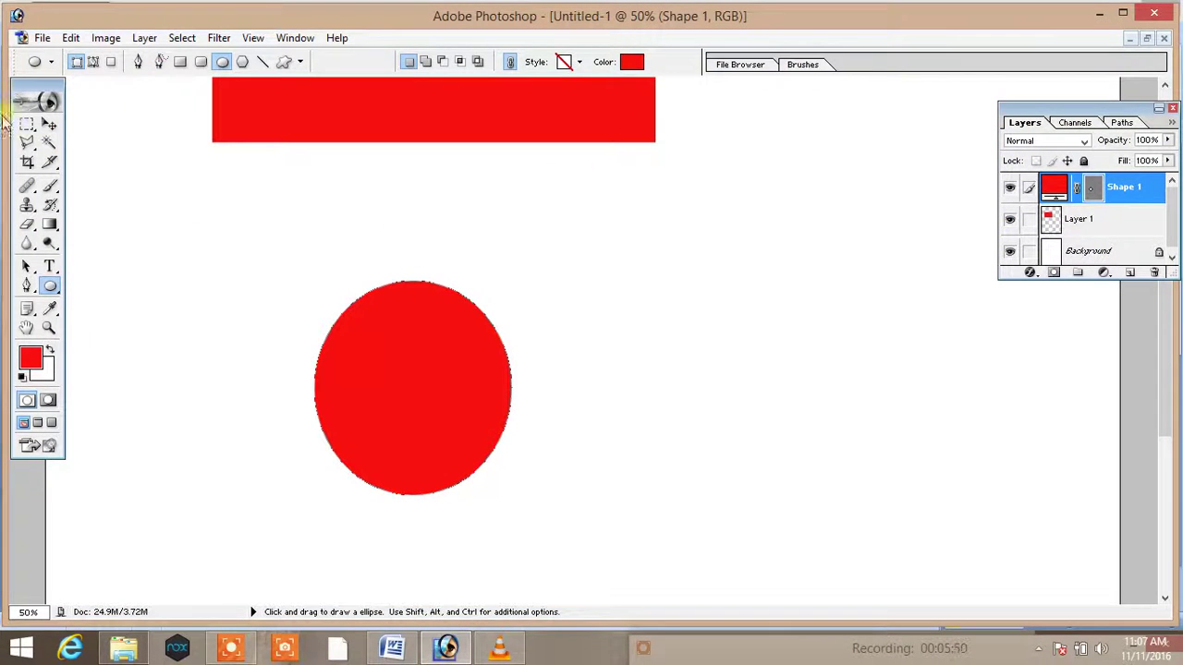
Step: Step back through History until Layer 1 is empty, then clear the leftover selection
{"action": "left_click", "coordinate": [48, 124]}
{"action": "key", "text": "ctrl+minus"}
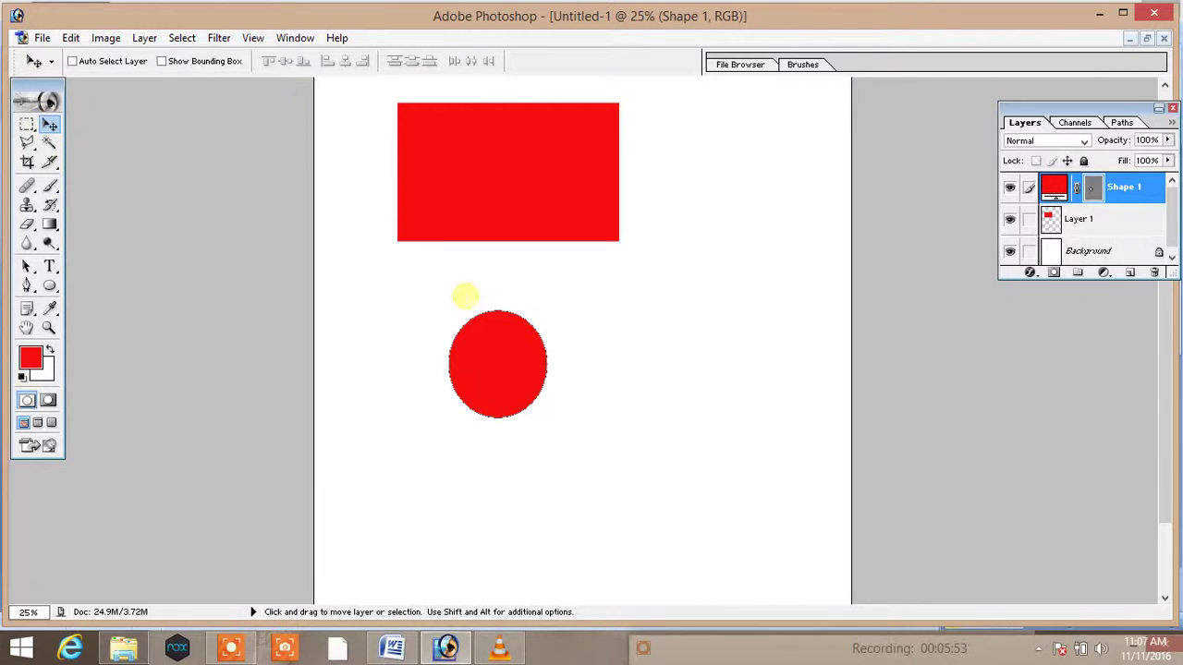
{"action": "key", "text": "Delete"}
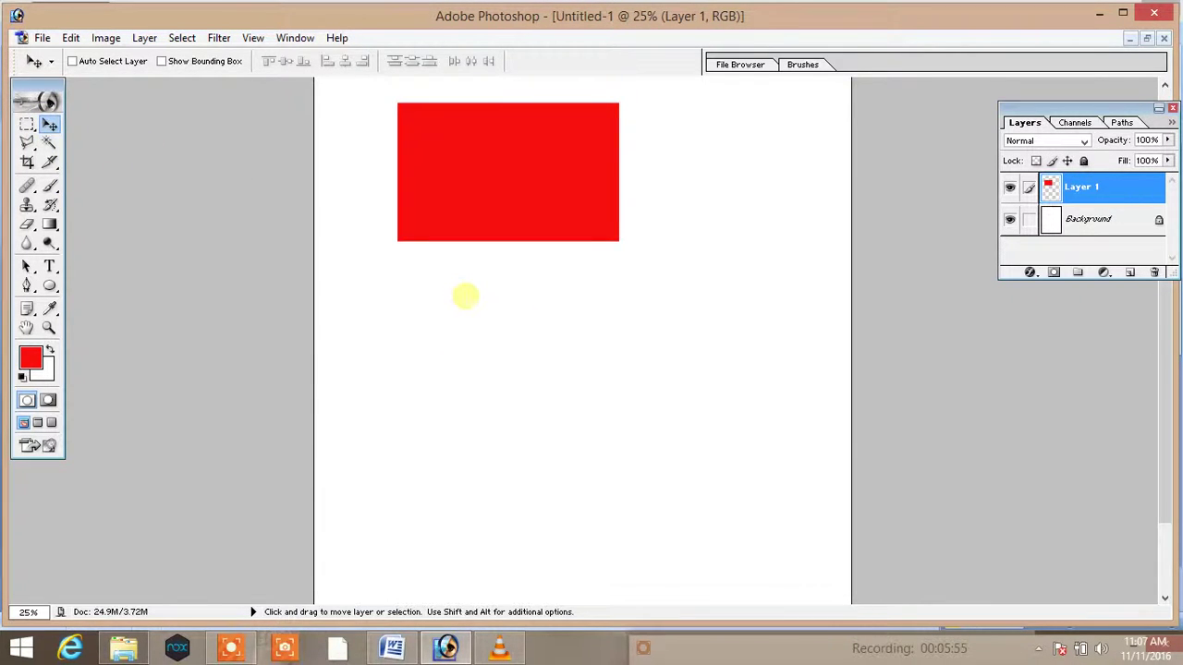
{"action": "key", "text": "ctrl+alt+z"}
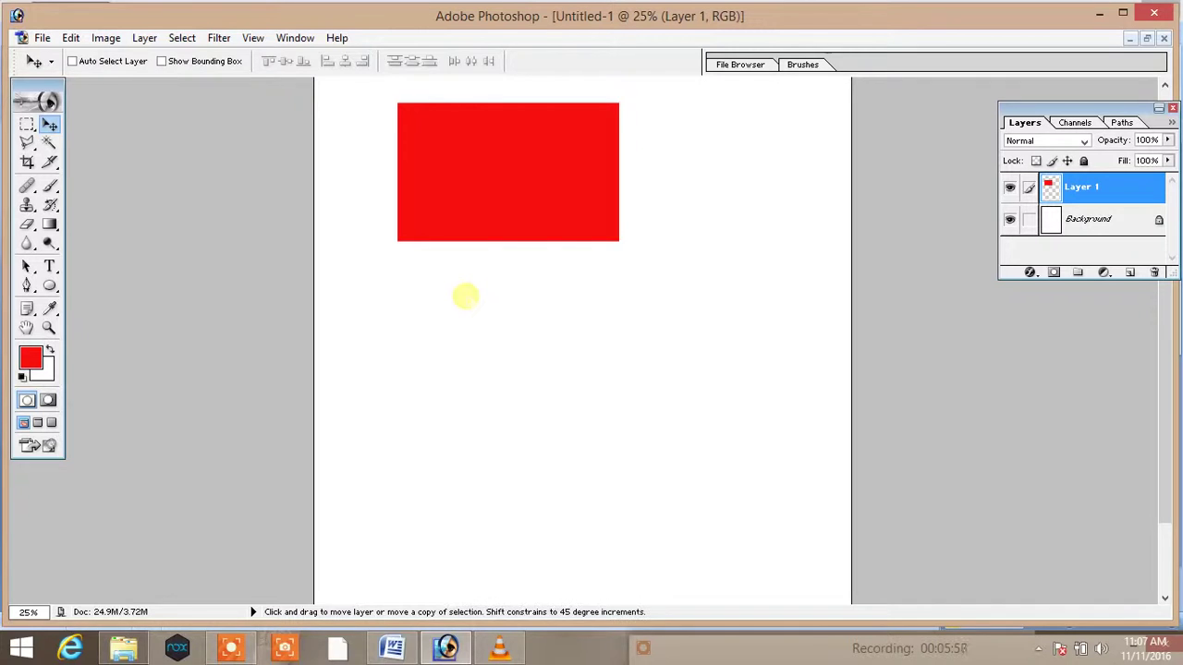
{"action": "key", "text": "ctrl+alt+z"}
{"action": "key", "text": "ctrl+alt+z"}
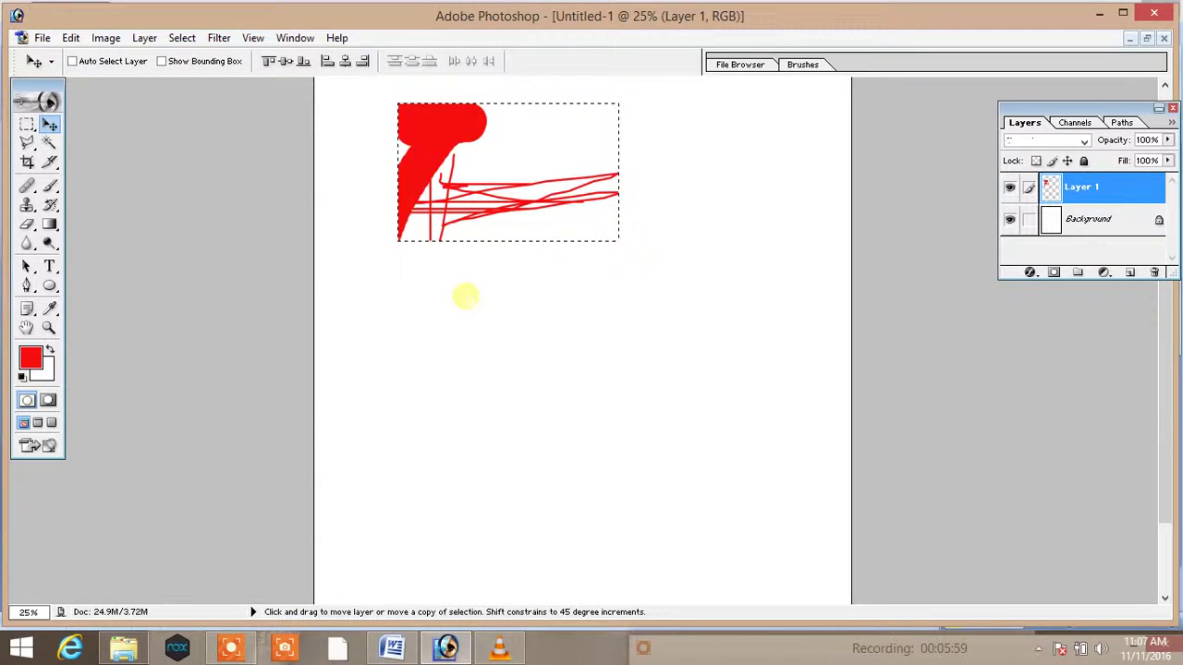
{"action": "key", "text": "ctrl+alt+z"}
{"action": "key", "text": "ctrl+alt+z"}
{"action": "key", "text": "ctrl+alt+z"}
{"action": "key", "text": "ctrl+alt+z"}
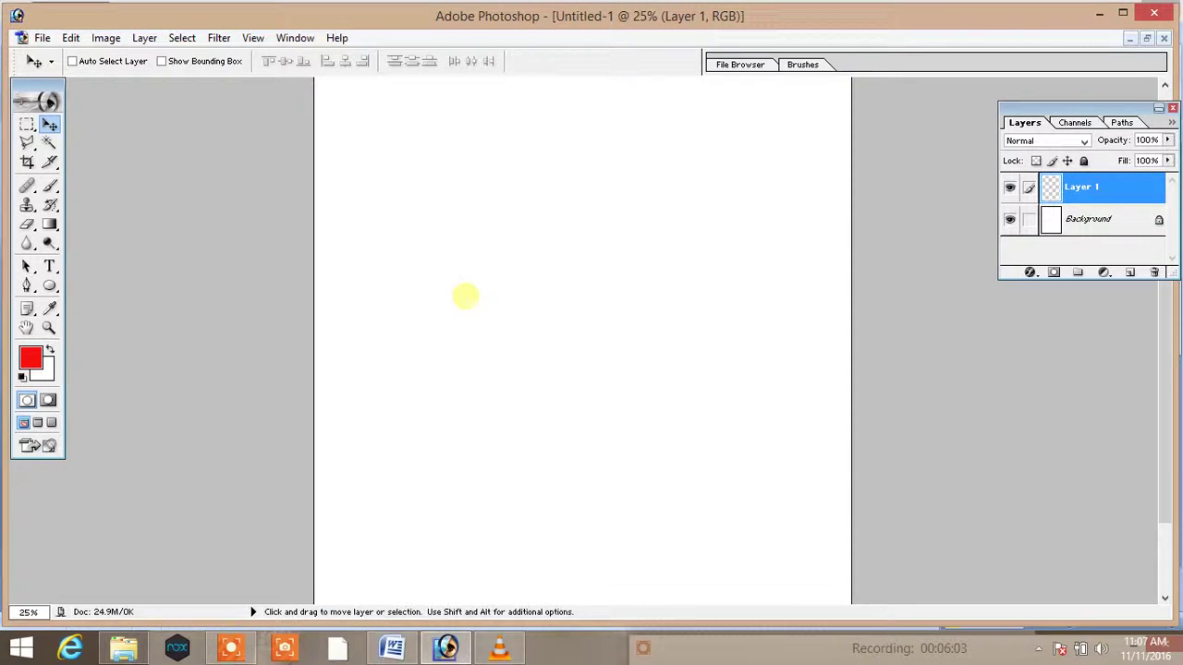
{"action": "key", "text": "ctrl+alt+z"}
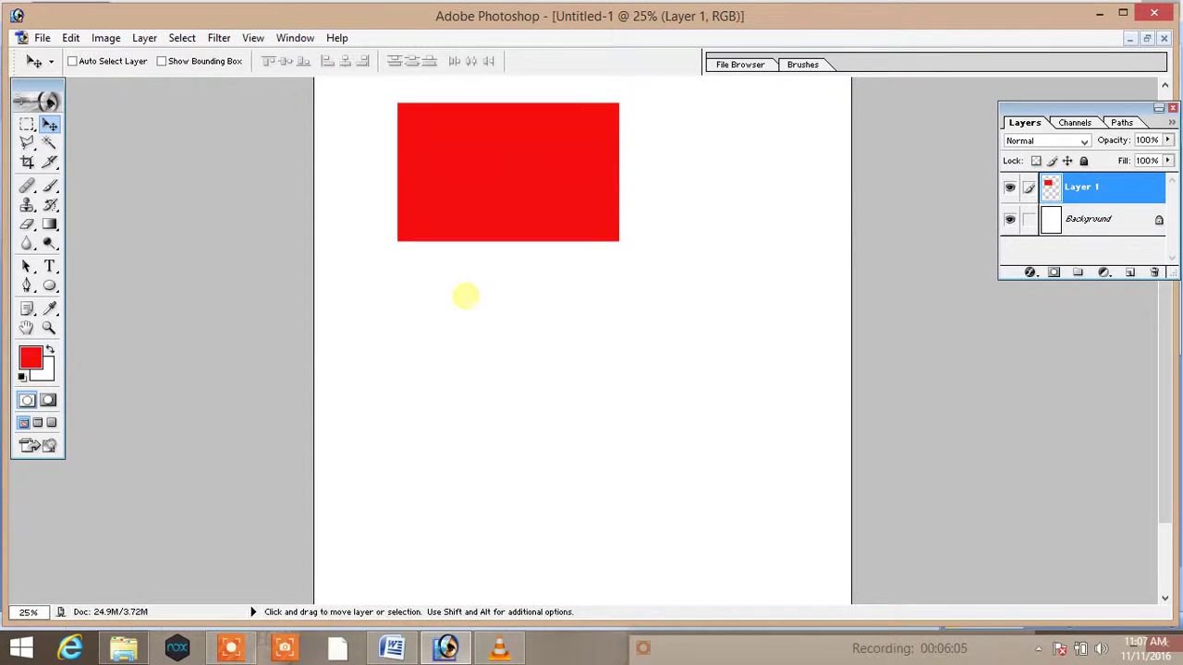
{"action": "key", "text": "ctrl+alt+z"}
{"action": "key", "text": "ctrl+shift+z"}
{"action": "key", "text": "ctrl+shift+z"}
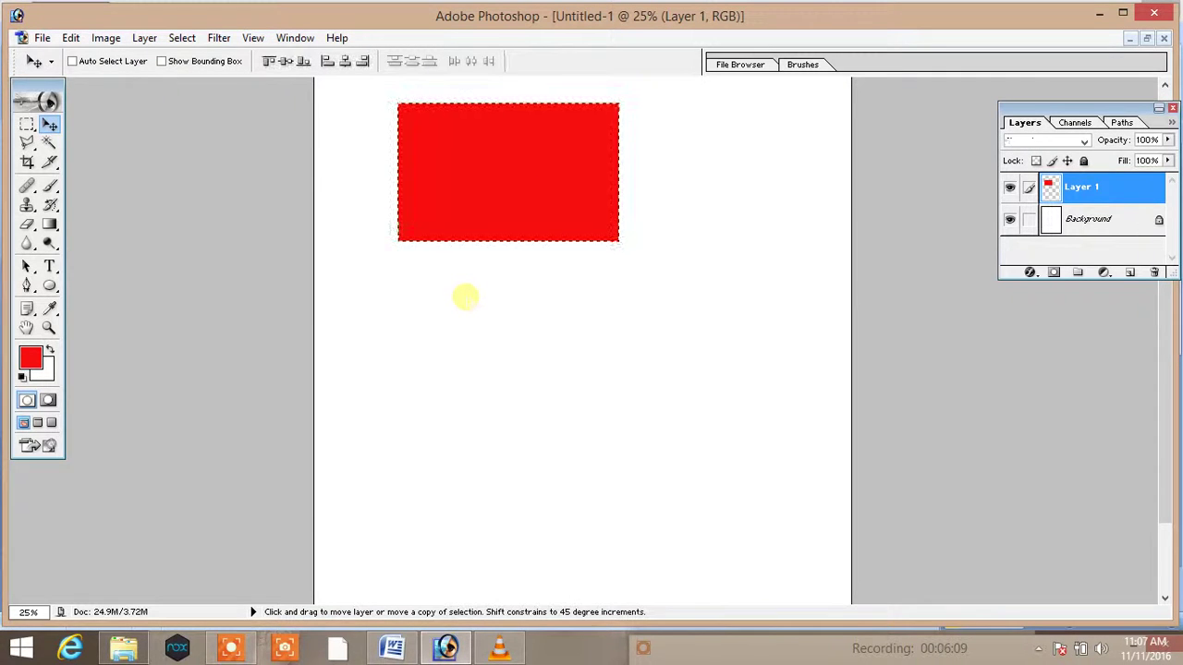
{"action": "key", "text": "ctrl+alt+z"}
{"action": "key", "text": "ctrl+alt+z"}
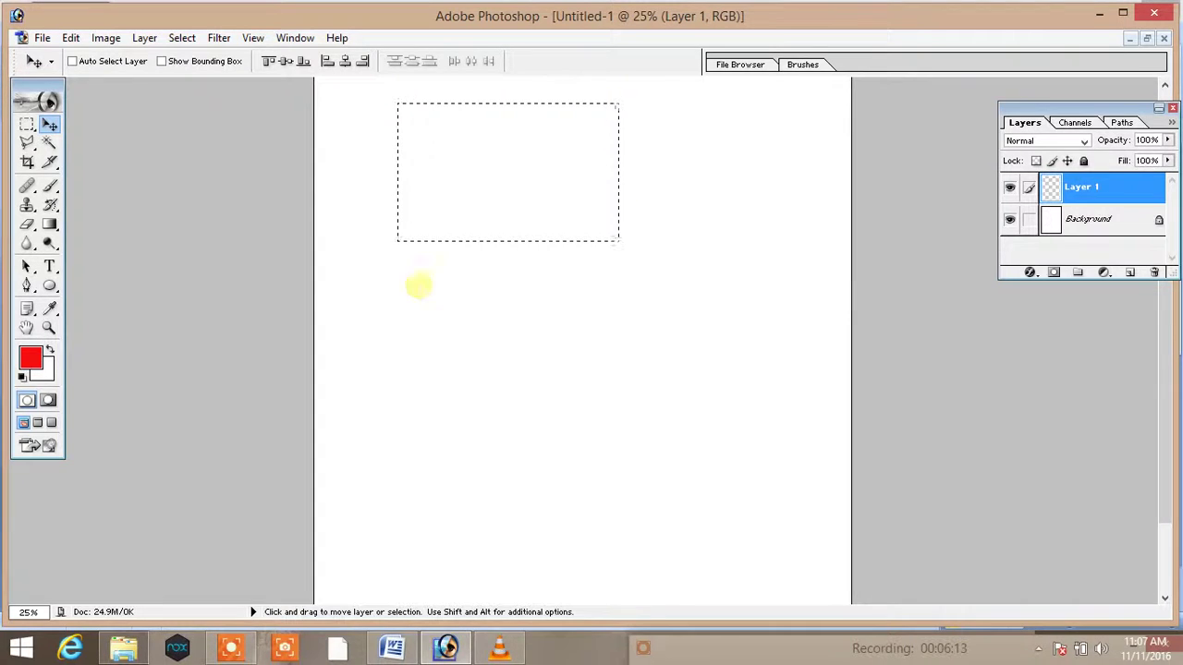
{"action": "key", "text": "ctrl+d"}
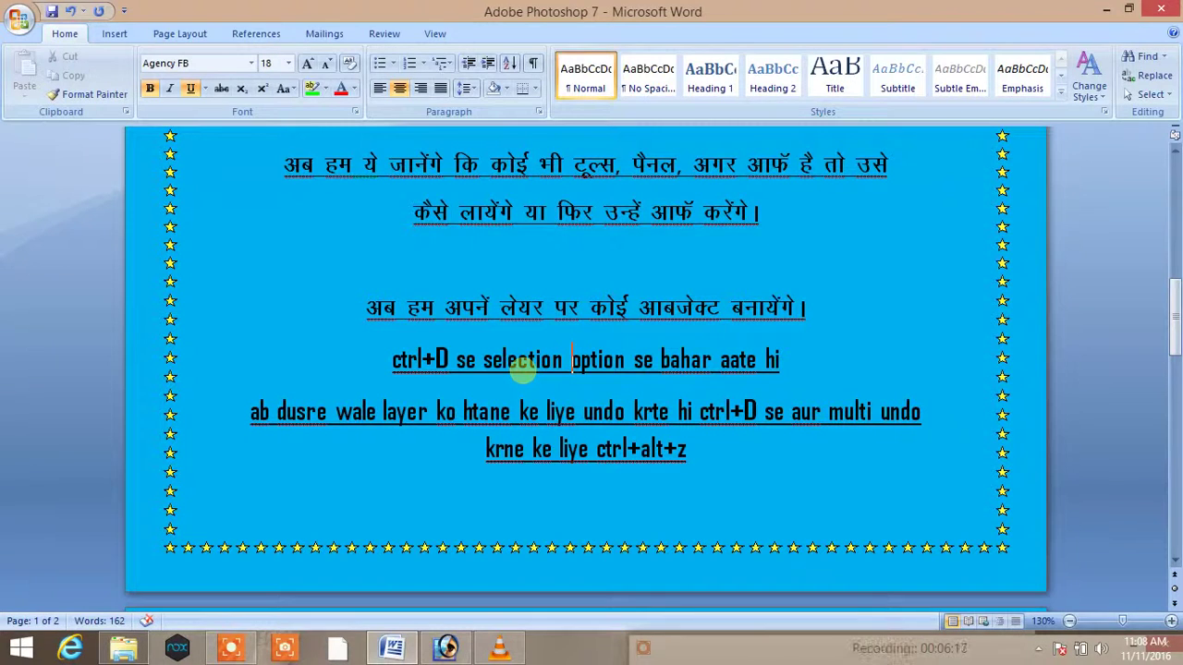
Step: Correct the misspelled word 'selection' in the Word notes
{"action": "key", "text": "BackSpace"}
{"action": "key", "text": "BackSpace"}
{"action": "key", "text": "BackSpace"}
{"action": "key", "text": "BackSpace"}
{"action": "type", "text": "noption se bahar aate hi"}
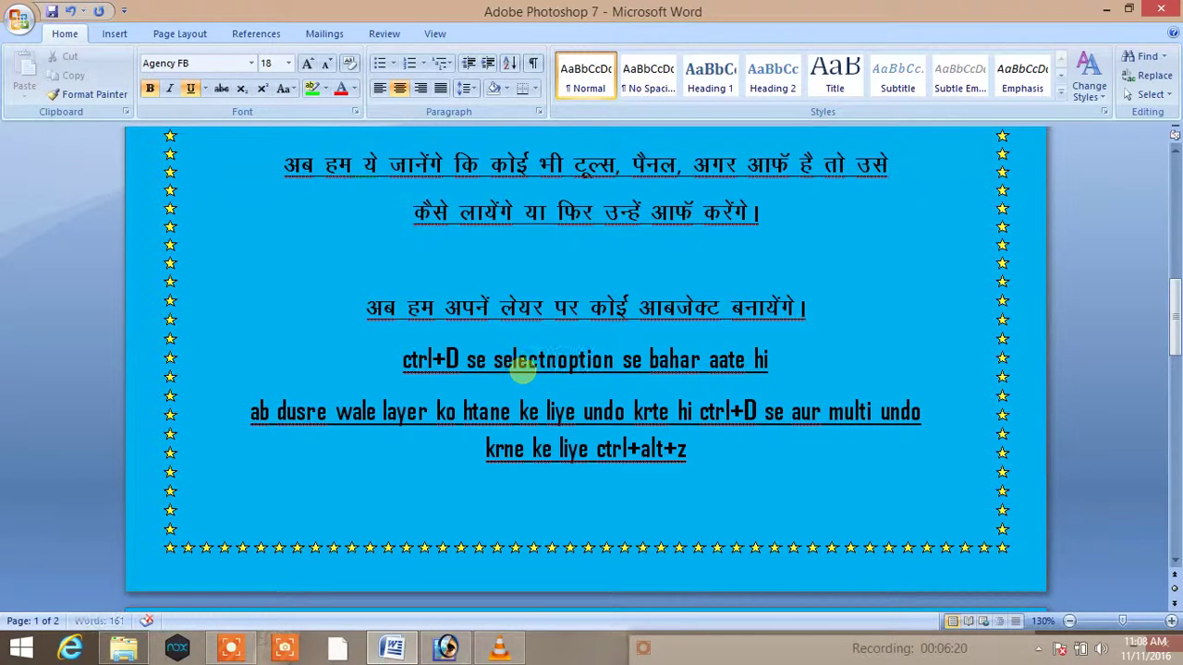
{"action": "key", "text": "BackSpace"}
{"action": "type", "text": "ion"}
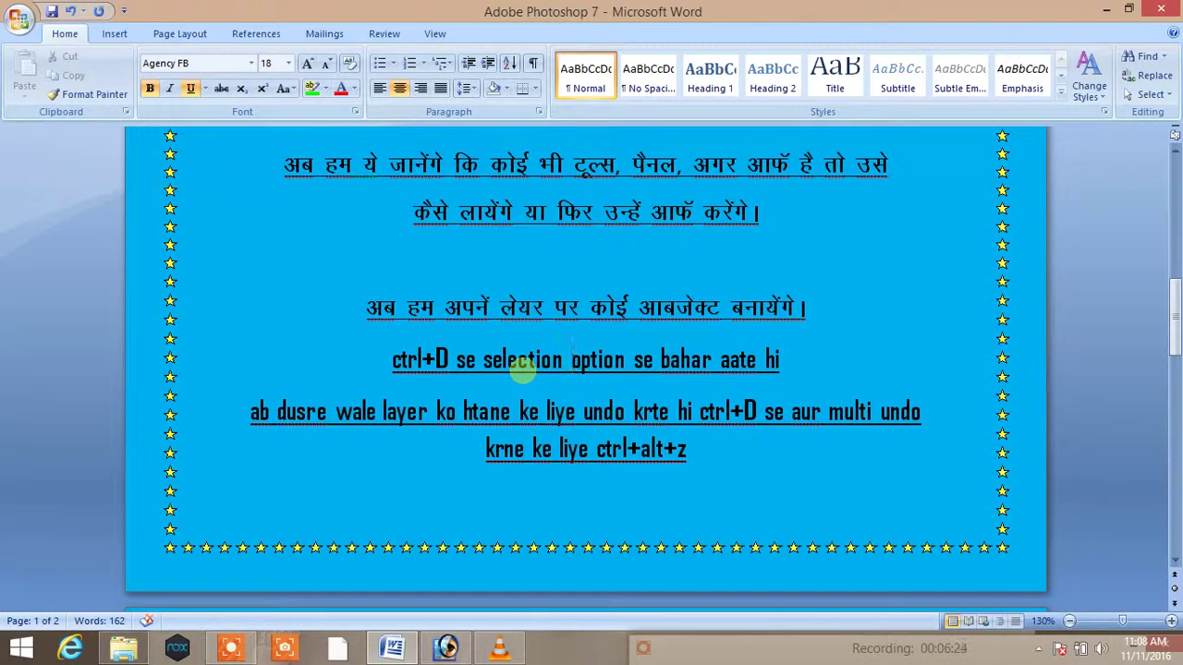
{"action": "key", "text": "alt+Tab"}
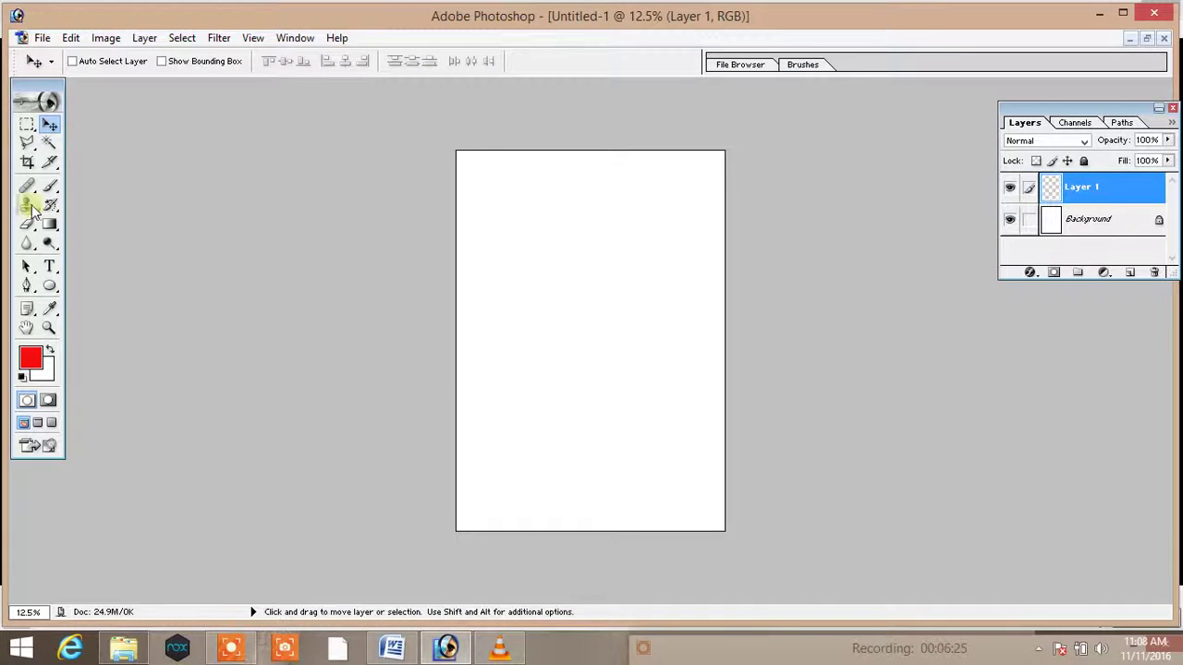
Step: Draw a red circle at the page's upper left on Shape 1, then add an empty layer above it
{"action": "left_click", "coordinate": [58, 227]}
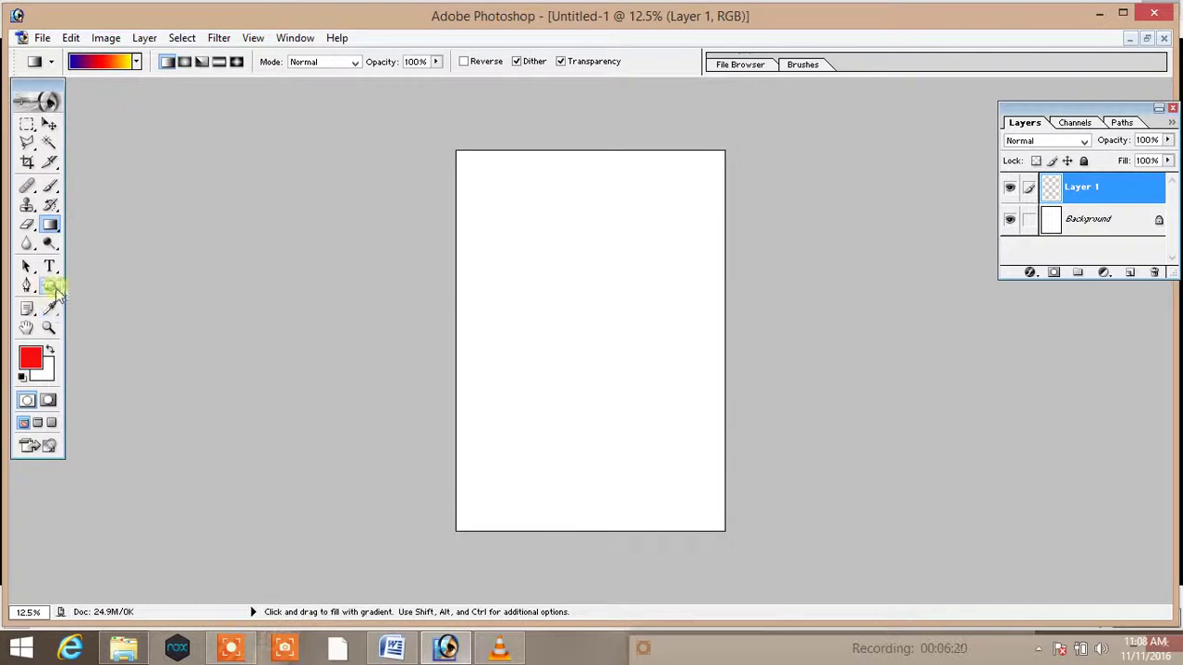
{"action": "left_click", "coordinate": [50, 285]}
{"action": "left_click_drag", "start_coordinate": [502, 195], "coordinate": [591, 289]}
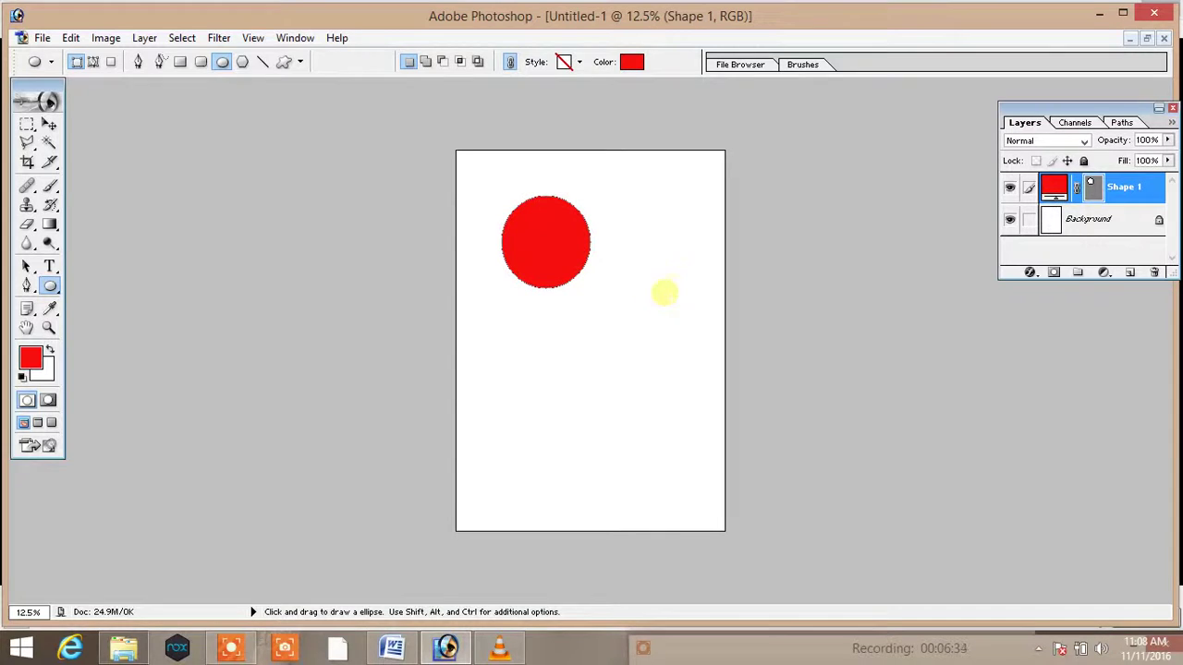
{"action": "left_click", "coordinate": [1129, 272]}
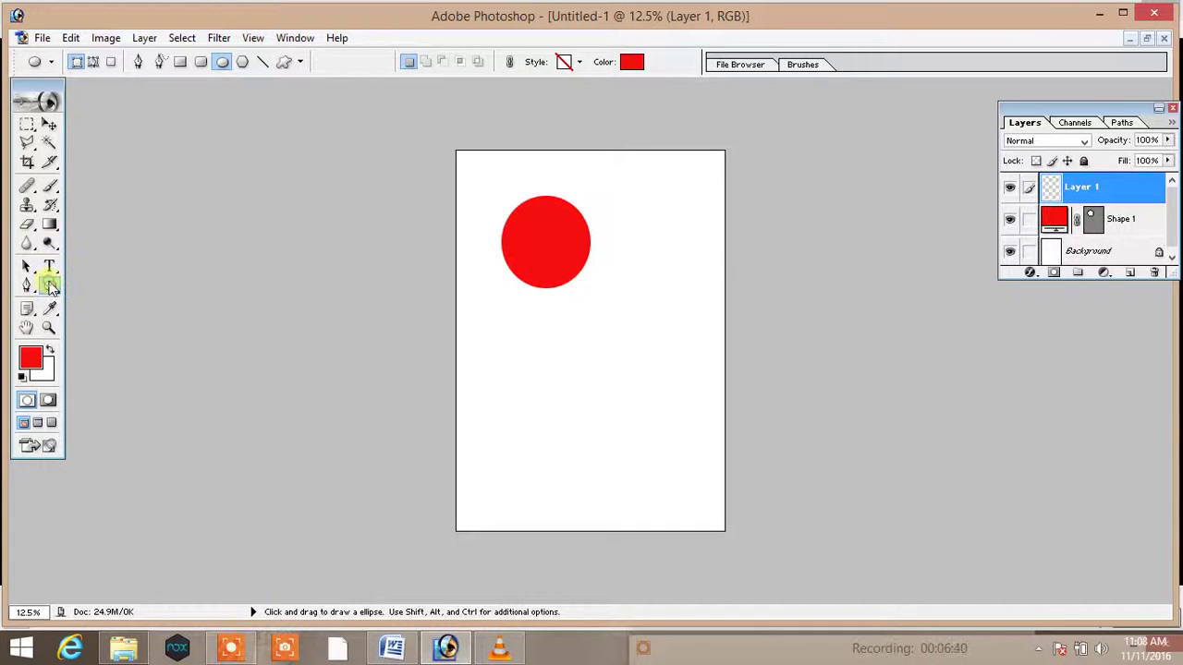
{"action": "left_click", "coordinate": [52, 287]}
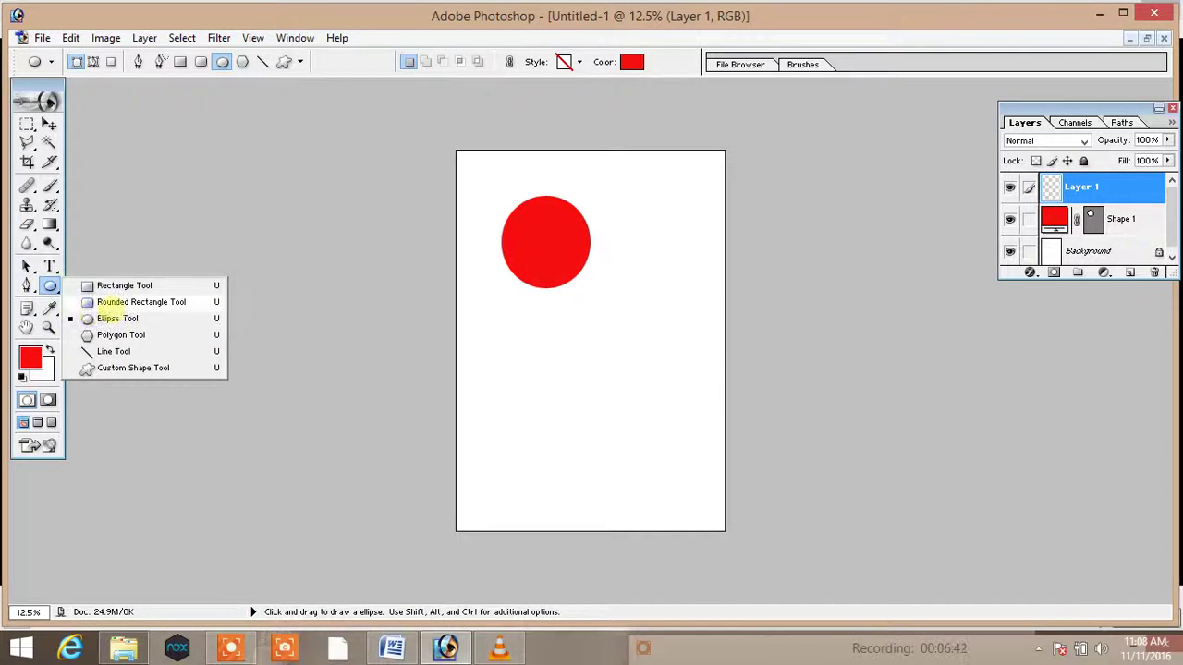
Step: Draw a red arrow below the circle with the Custom Shape Tool and set the foreground to magenta
{"action": "left_click", "coordinate": [111, 368]}
{"action": "left_click_drag", "start_coordinate": [486, 367], "coordinate": [600, 457]}
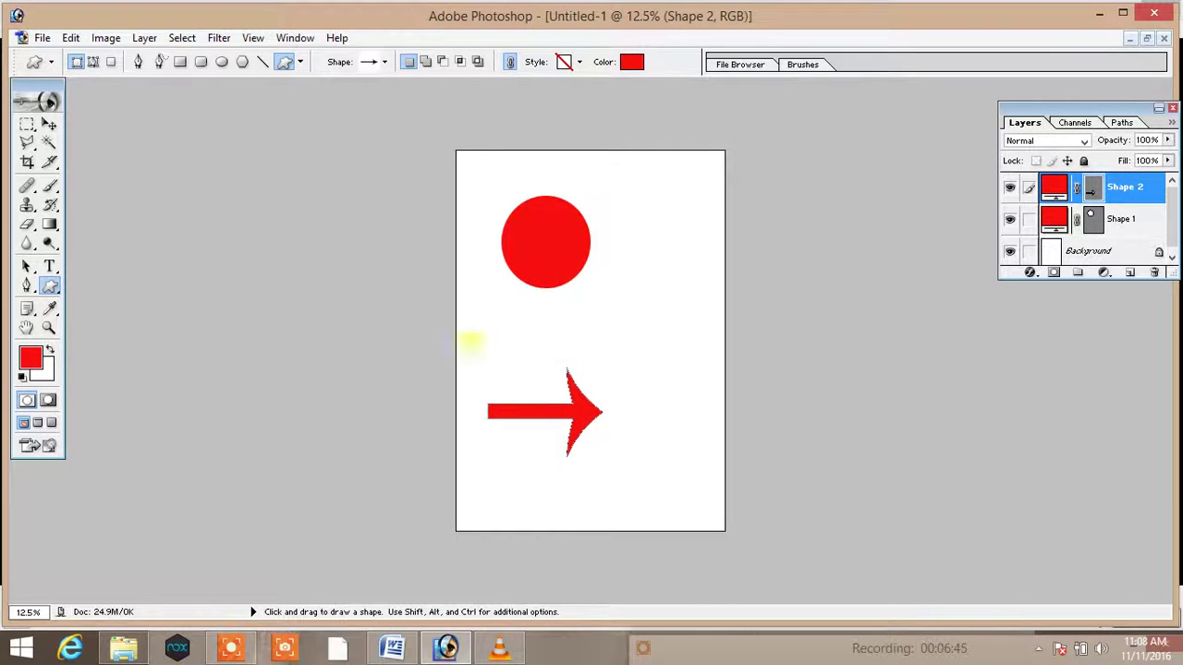
{"action": "left_click", "coordinate": [31, 358]}
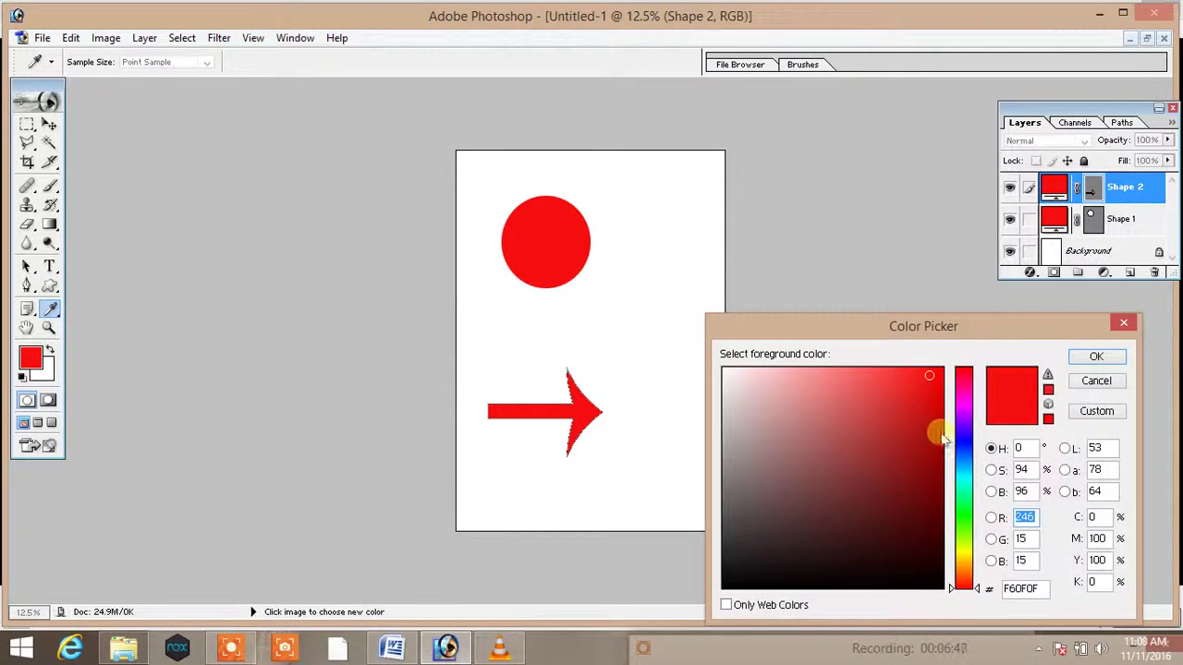
{"action": "left_click", "coordinate": [966, 401]}
{"action": "left_click", "coordinate": [1095, 359]}
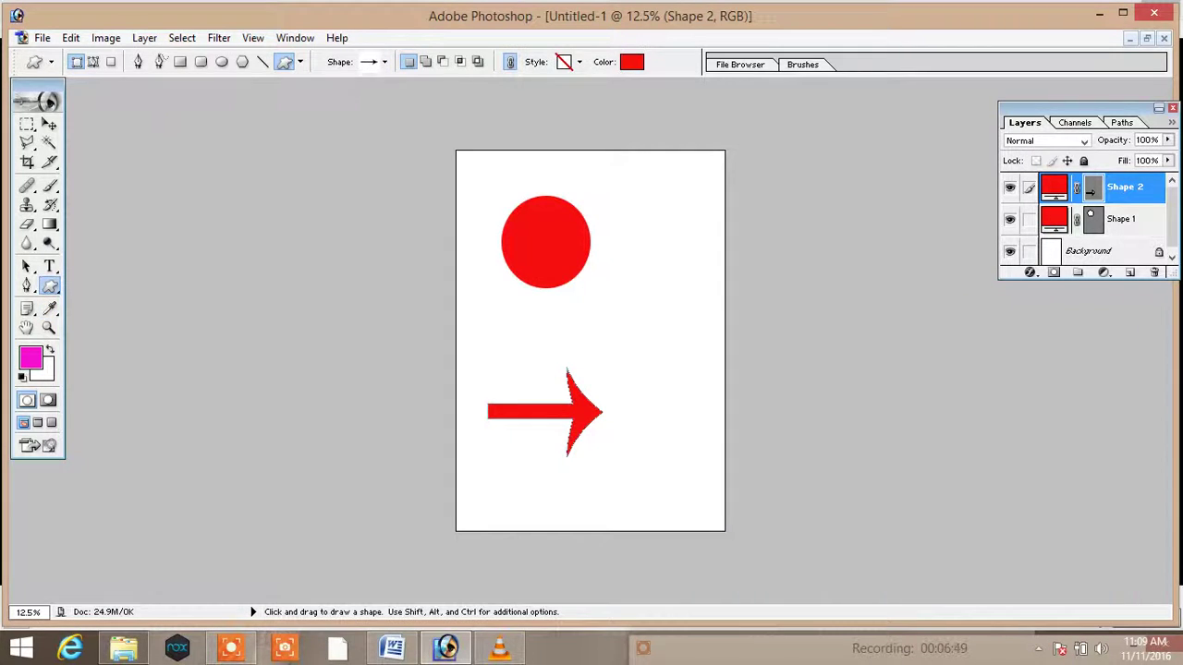
Step: Shift the circle (Shape 1) and arrow (Shape 2) up and to the right
{"action": "left_click", "coordinate": [49, 126]}
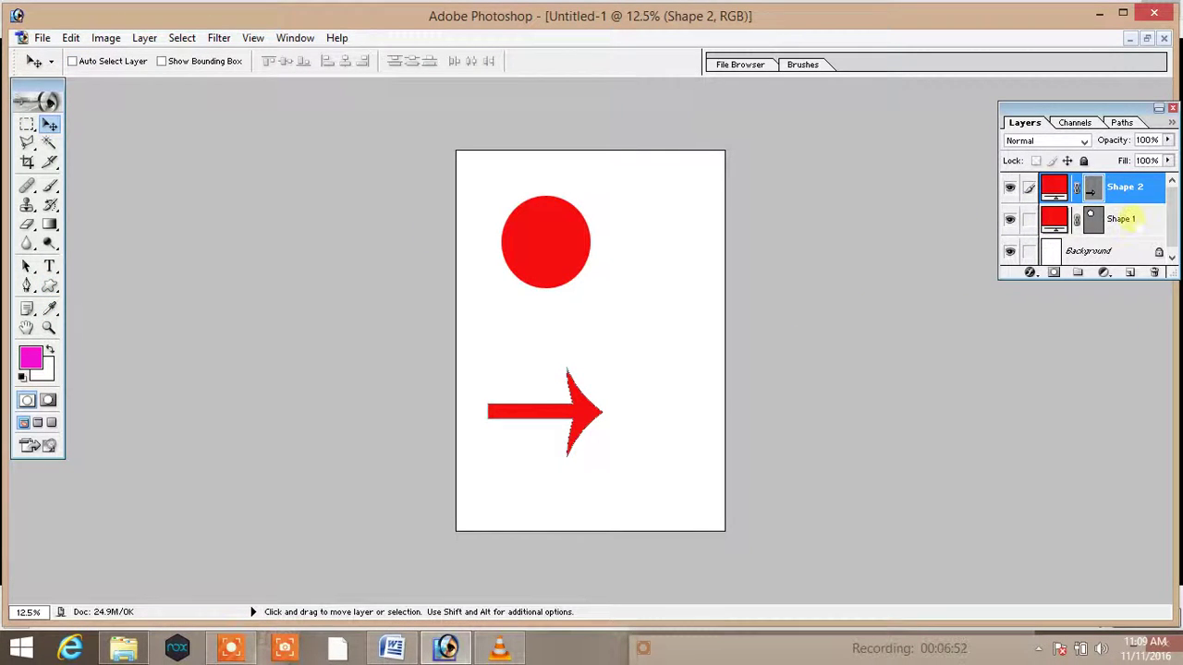
{"action": "left_click", "coordinate": [1134, 218]}
{"action": "left_click_drag", "start_coordinate": [559, 427], "coordinate": [589, 404]}
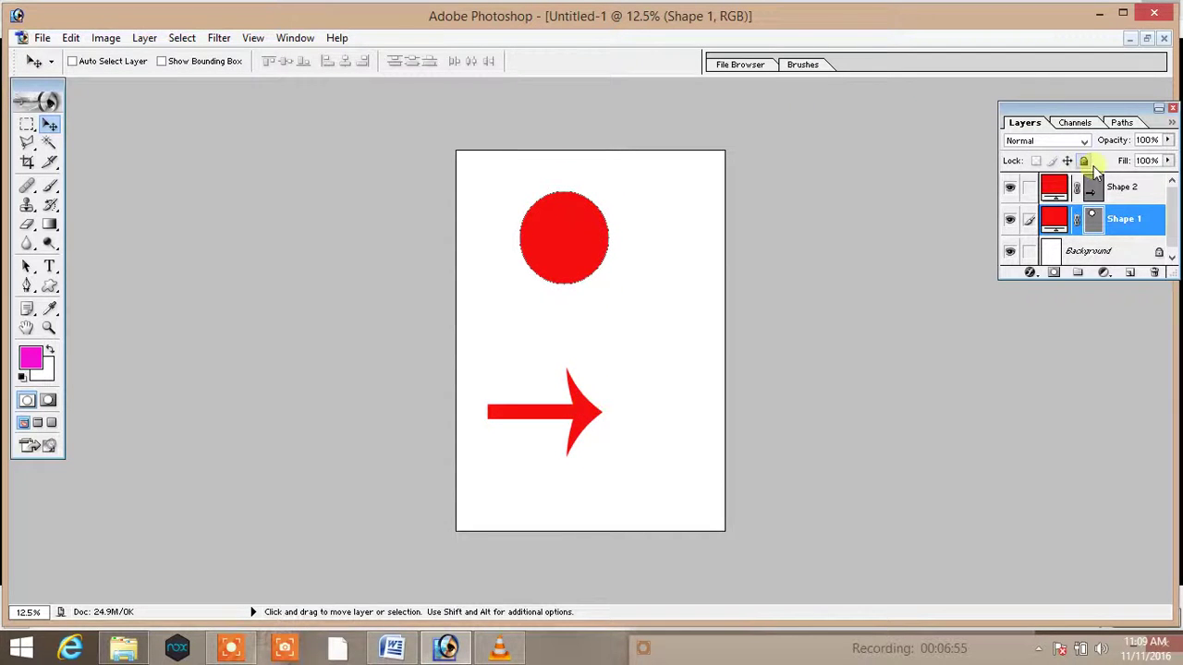
{"action": "left_click", "coordinate": [1129, 187]}
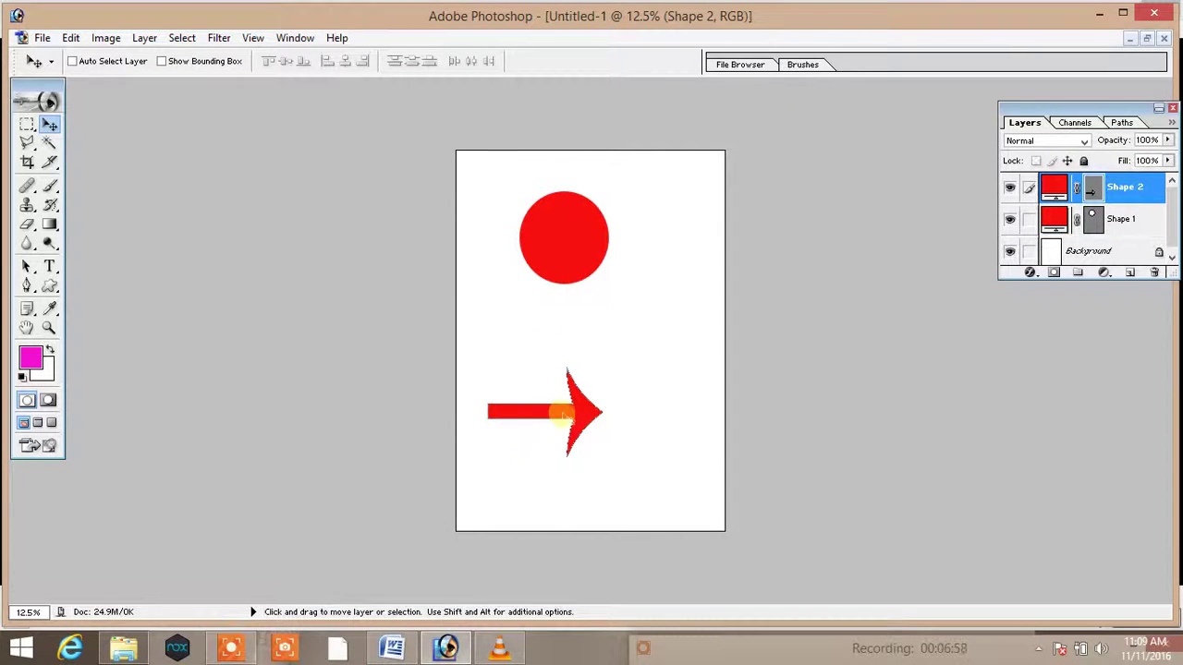
{"action": "left_click_drag", "start_coordinate": [563, 416], "coordinate": [584, 395]}
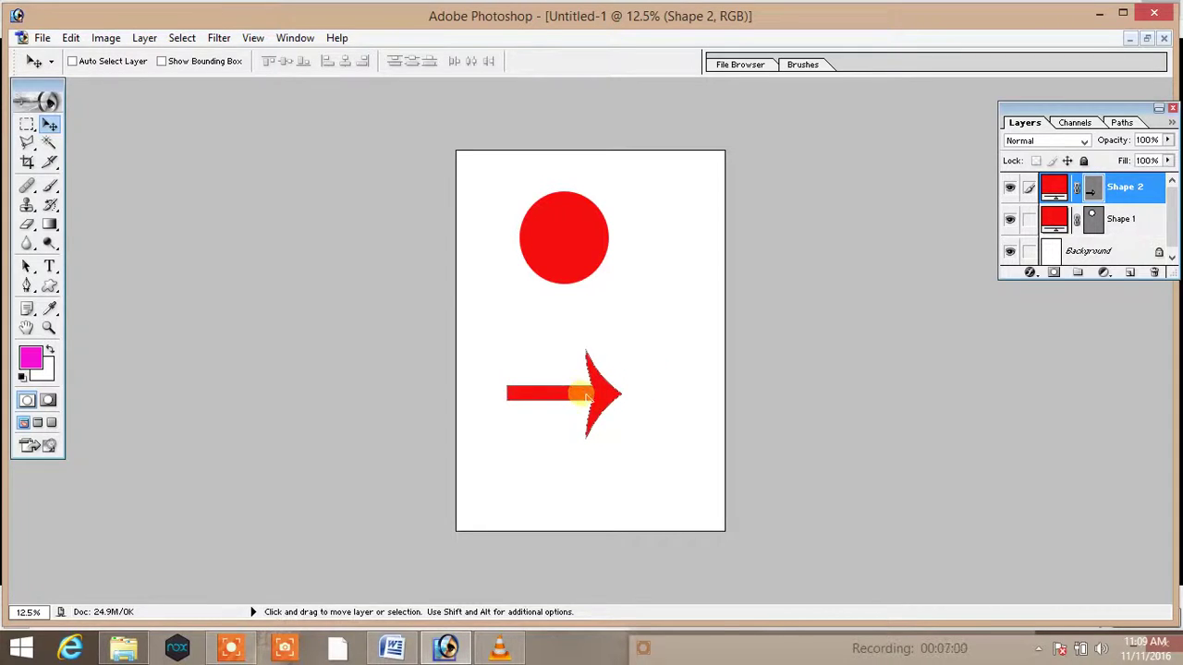
{"action": "mouse_move", "coordinate": [584, 259]}
{"action": "left_mouse_down"}
{"action": "mouse_move", "coordinate": [621, 260]}
{"action": "mouse_move", "coordinate": [625, 276]}
{"action": "left_mouse_up"}
{"action": "left_click", "coordinate": [1123, 219]}
{"action": "mouse_move", "coordinate": [606, 412]}
{"action": "left_mouse_down"}
{"action": "mouse_move", "coordinate": [632, 381]}
{"action": "mouse_move", "coordinate": [652, 407]}
{"action": "mouse_move", "coordinate": [609, 368]}
{"action": "left_mouse_up"}
{"action": "left_click", "coordinate": [1123, 187]}
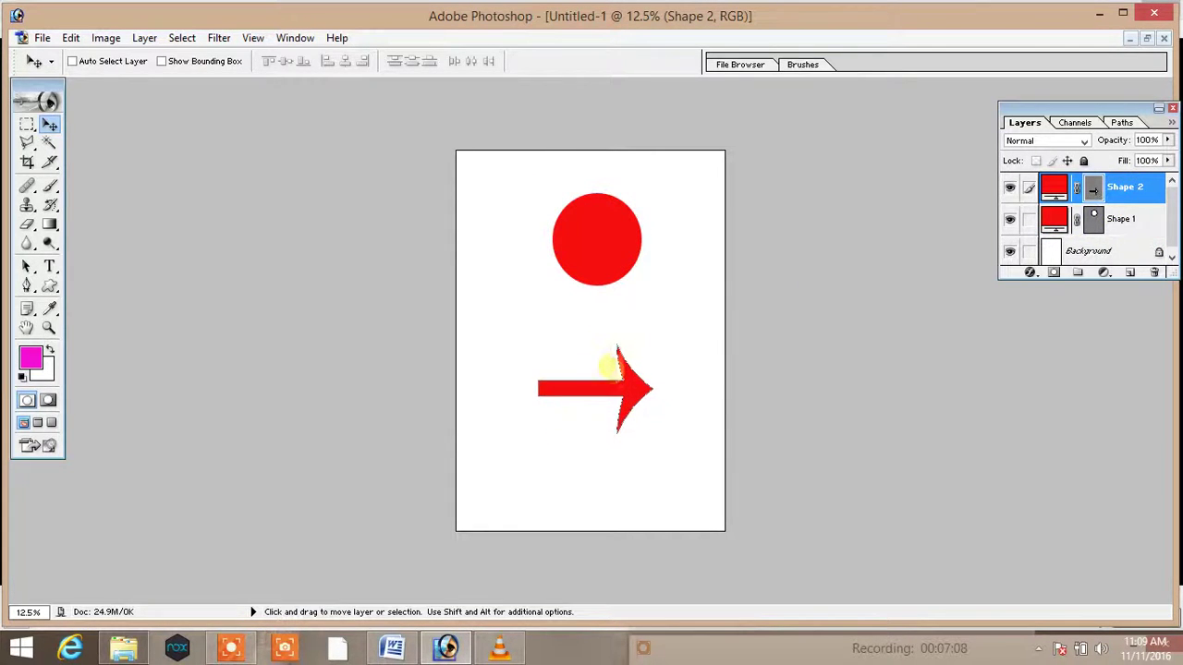
{"action": "key", "text": "alt+Tab"}
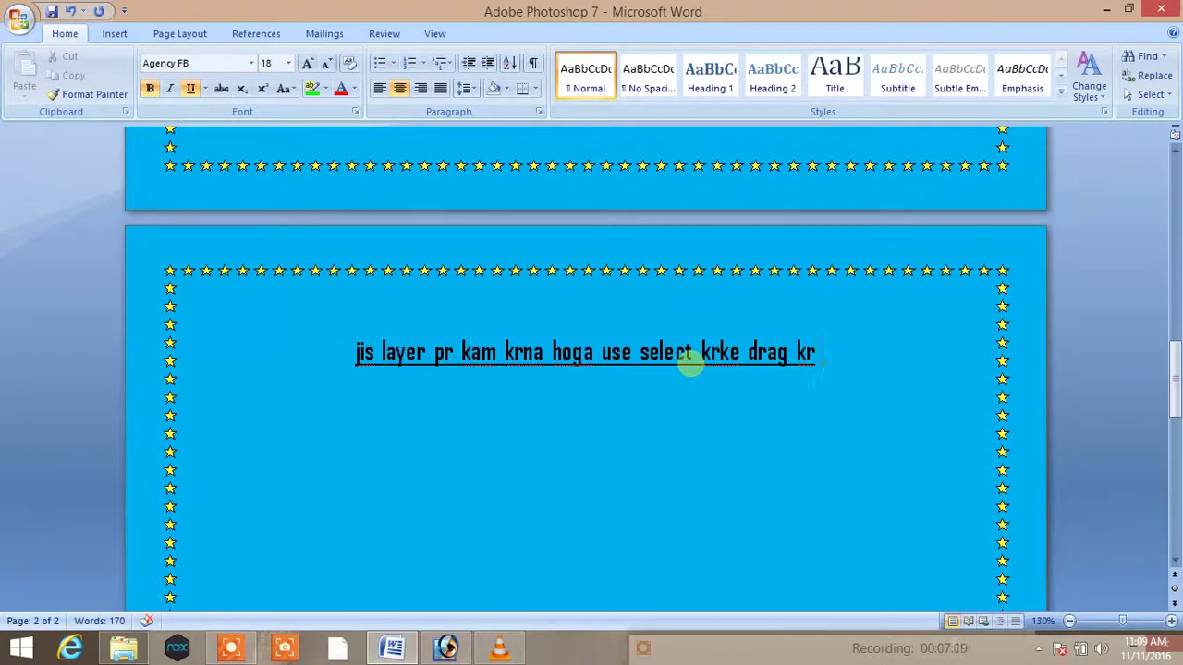
Step: Append 'sakte hi' to the drag-to-move layer note in Word
{"action": "type", "text": "sakte "}
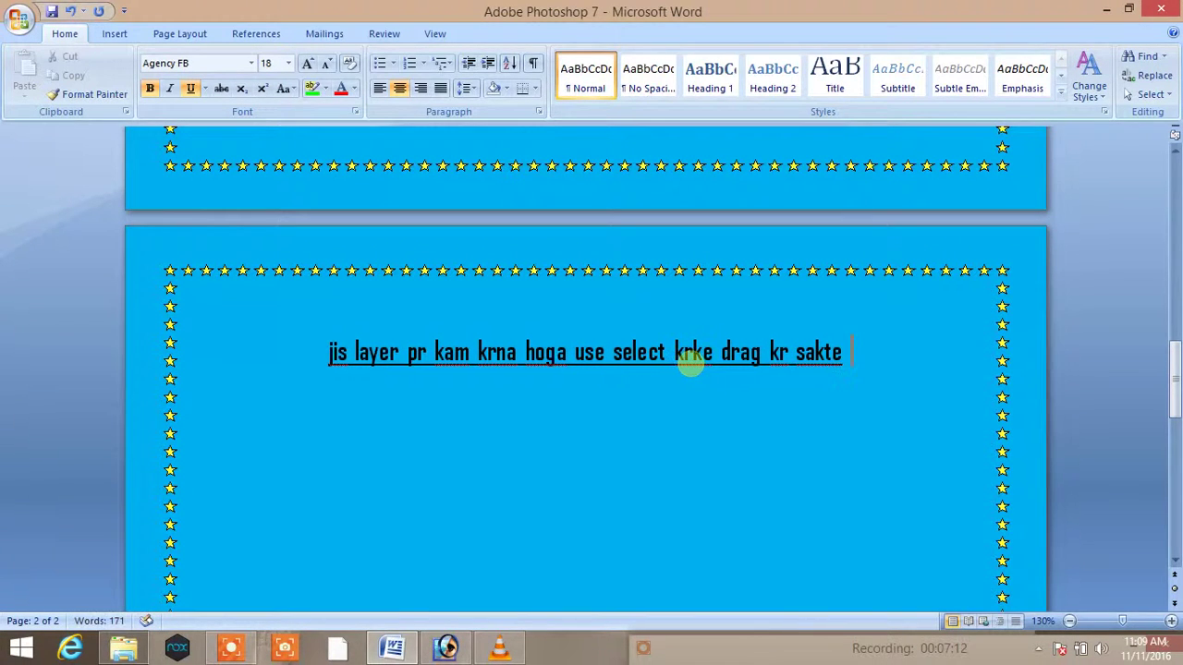
{"action": "type", "text": "hi"}
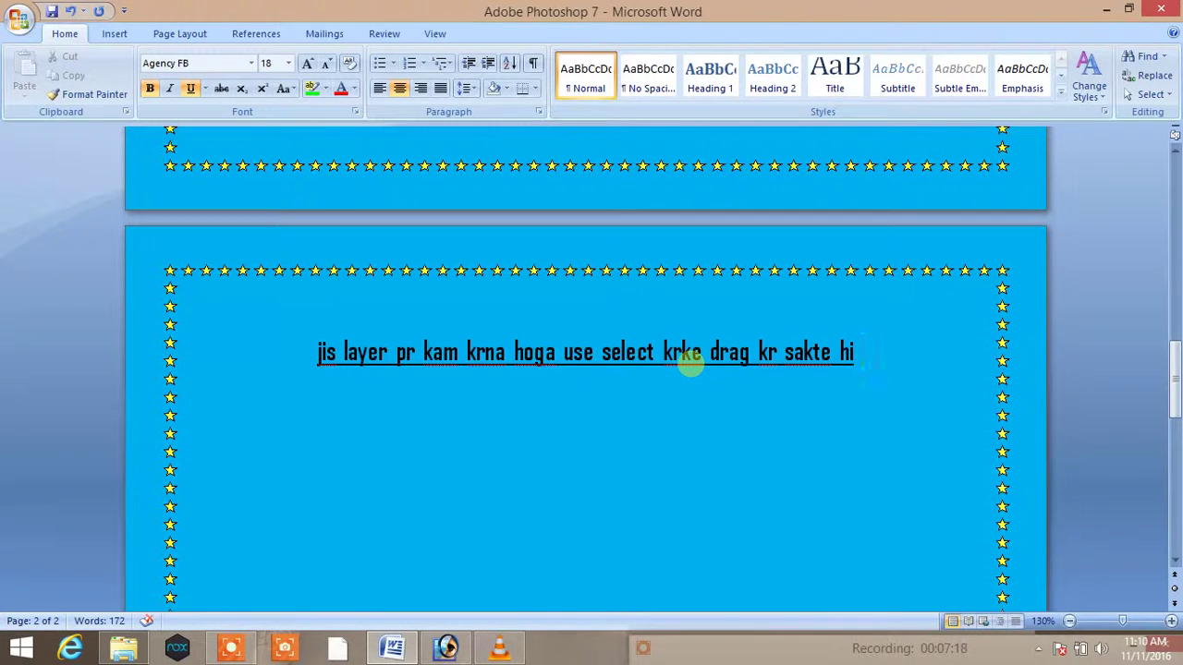
{"action": "key", "text": "alt+Tab"}
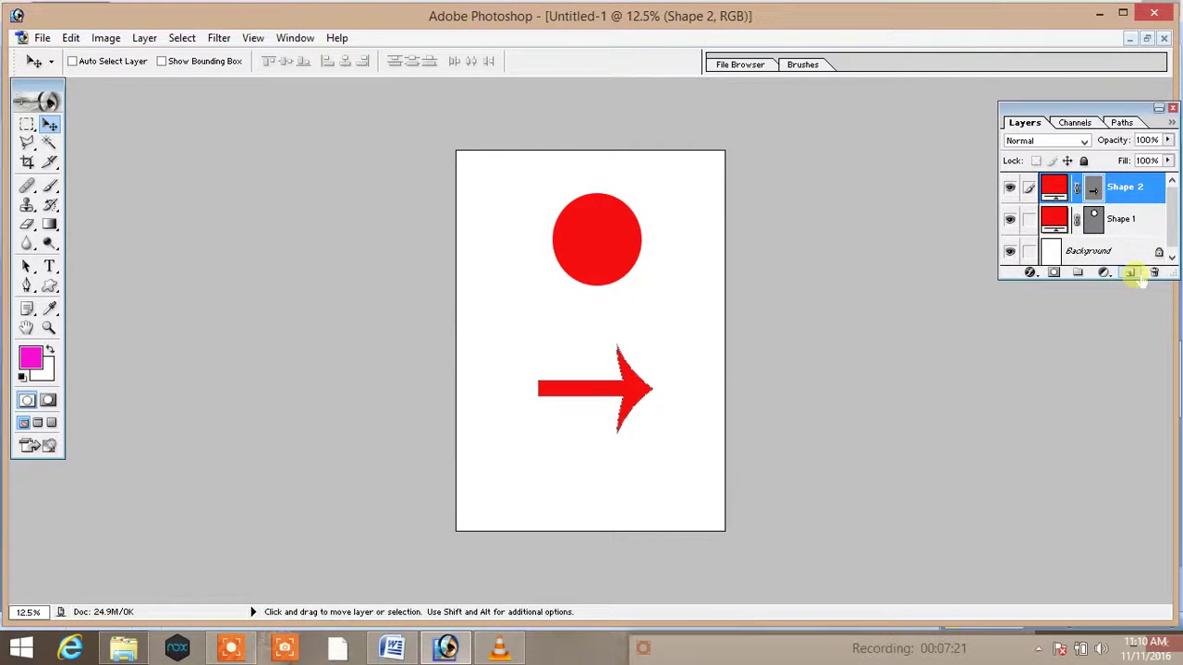
Step: Draw a magenta five-sided polygon on a new layer and place it left of the circle
{"action": "left_click", "coordinate": [1135, 275]}
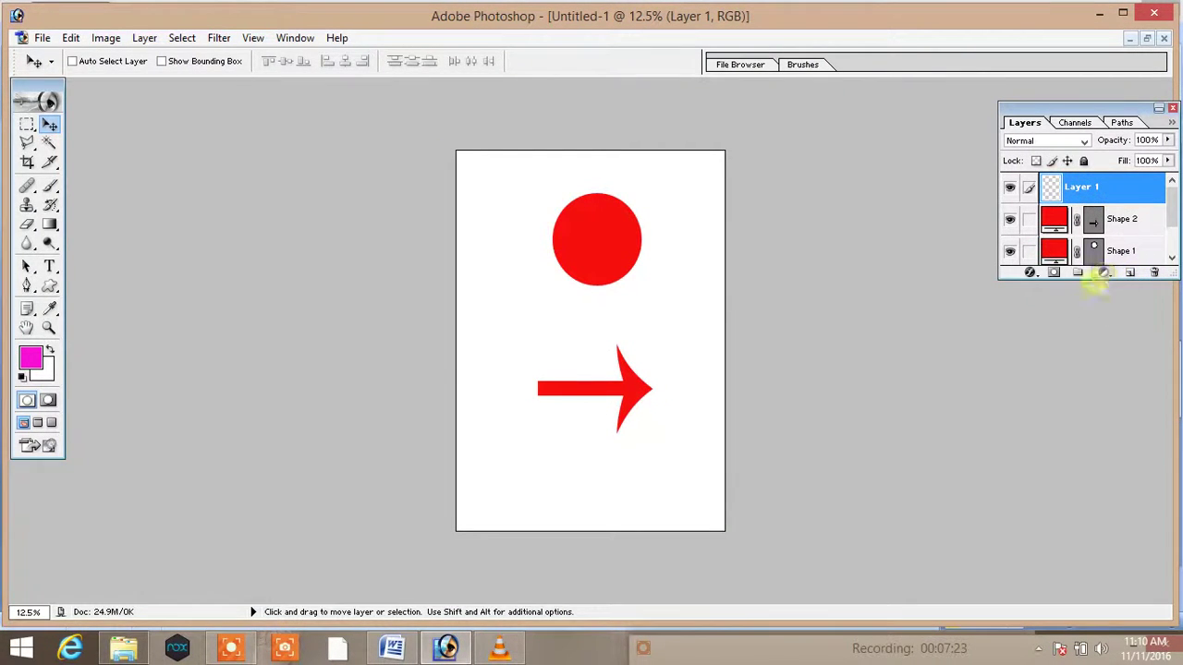
{"action": "left_click", "coordinate": [50, 286]}
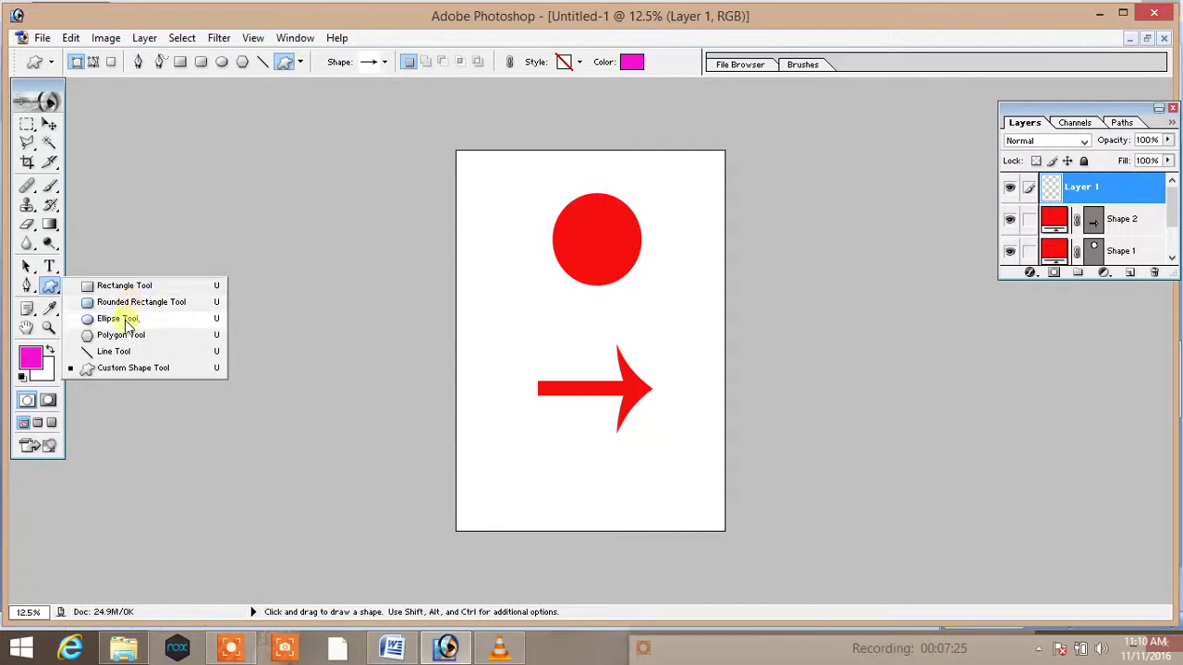
{"action": "left_click", "coordinate": [120, 335]}
{"action": "left_click_drag", "start_coordinate": [465, 185], "coordinate": [479, 229]}
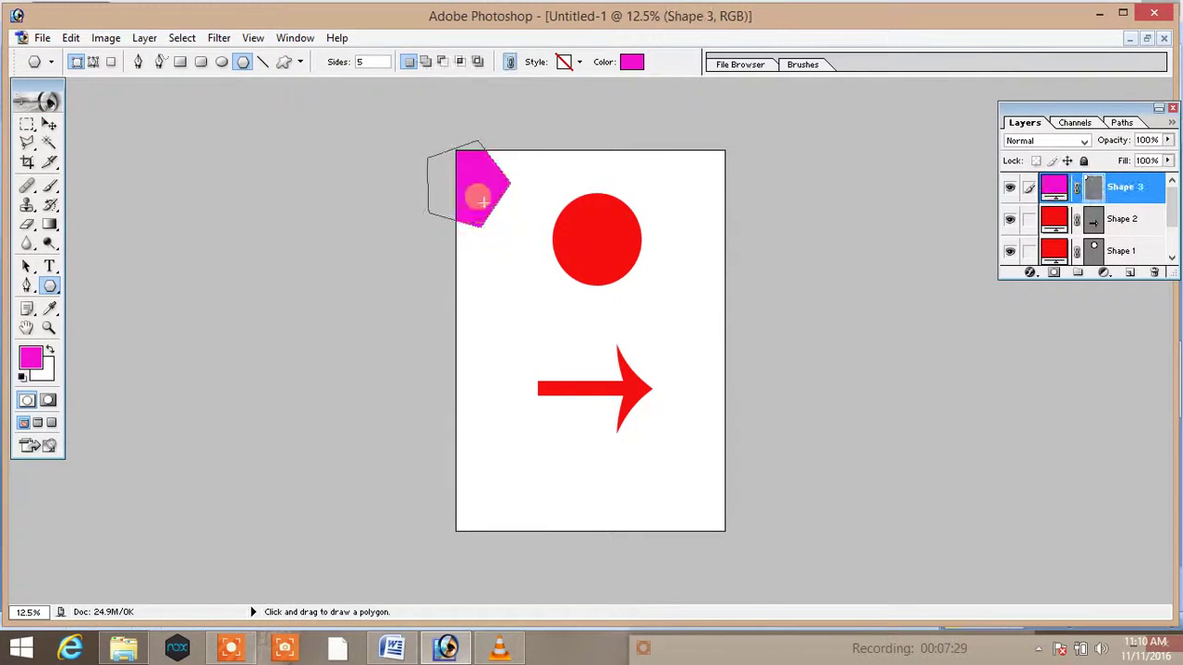
{"action": "left_click", "coordinate": [49, 125]}
{"action": "left_click_drag", "start_coordinate": [432, 184], "coordinate": [513, 286]}
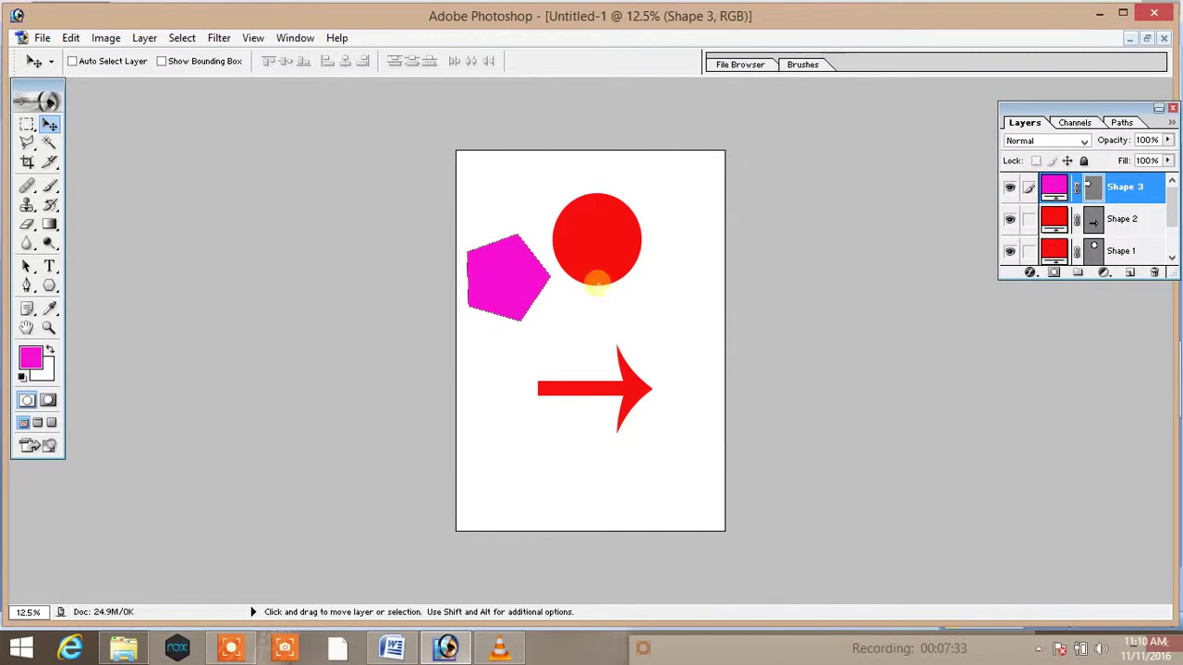
{"action": "mouse_move", "coordinate": [506, 278]}
{"action": "left_mouse_down"}
{"action": "mouse_move", "coordinate": [489, 205]}
{"action": "mouse_move", "coordinate": [499, 289]}
{"action": "left_mouse_up"}
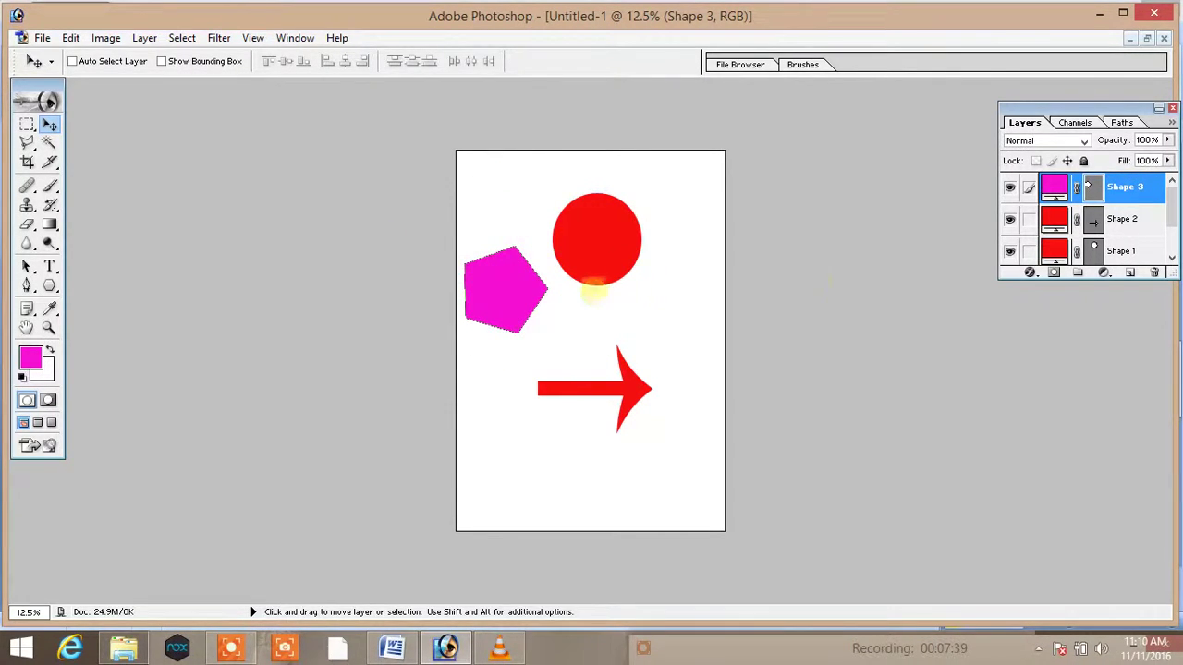
Step: Move the arrow down and the circle right, then select the hiding-layers note line in Word
{"action": "left_click", "coordinate": [1099, 219]}
{"action": "mouse_move", "coordinate": [613, 242]}
{"action": "left_mouse_down"}
{"action": "mouse_move", "coordinate": [636, 293]}
{"action": "mouse_move", "coordinate": [632, 284]}
{"action": "left_mouse_up"}
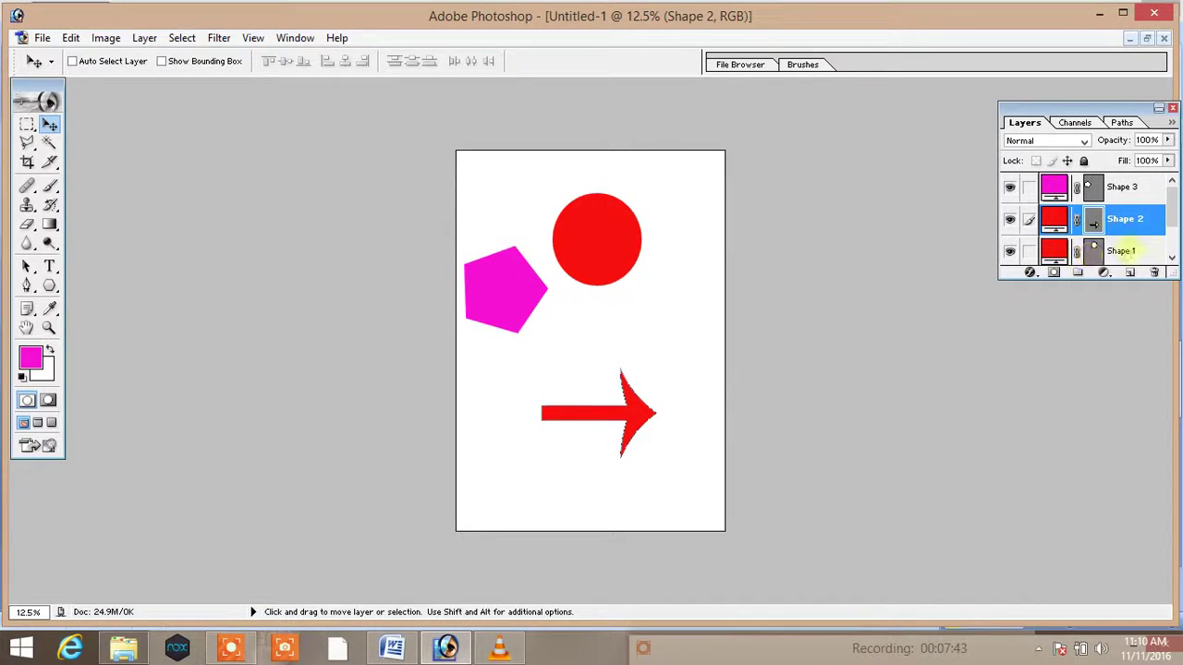
{"action": "left_click", "coordinate": [1127, 251]}
{"action": "mouse_move", "coordinate": [608, 235]}
{"action": "left_mouse_down"}
{"action": "mouse_move", "coordinate": [658, 238]}
{"action": "mouse_move", "coordinate": [650, 243]}
{"action": "left_mouse_up"}
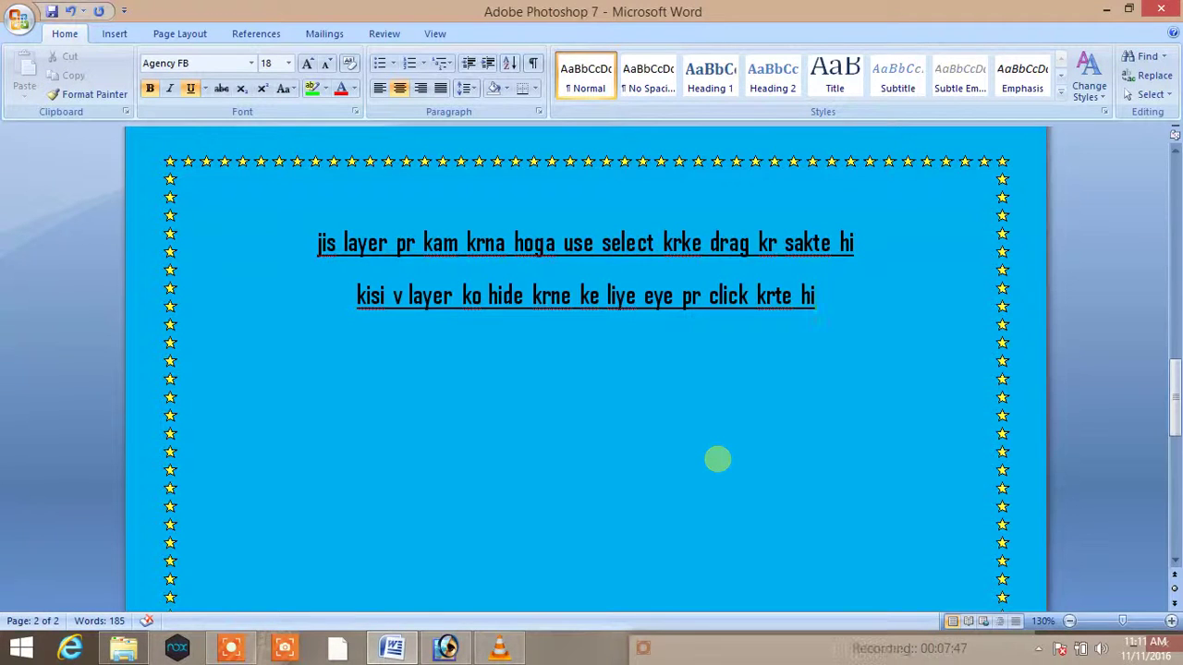
{"action": "left_click_drag", "start_coordinate": [822, 297], "coordinate": [344, 297]}
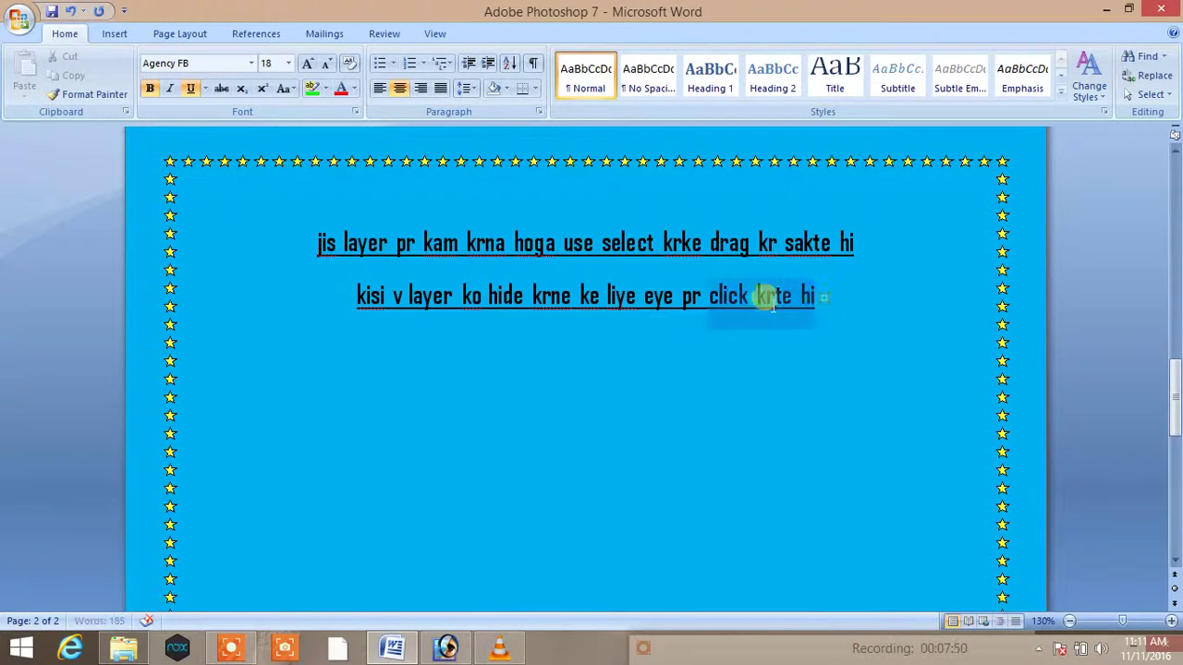
{"action": "left_click", "coordinate": [445, 647]}
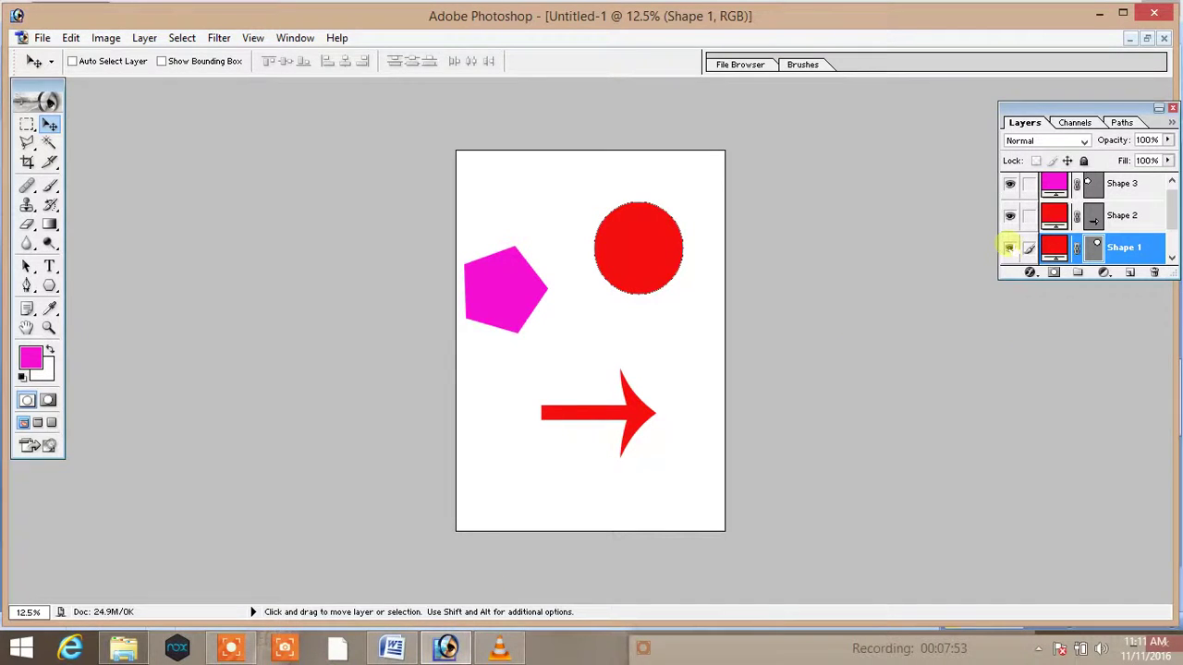
Step: Hide Shape 1, Shape 2 and Shape 3 in turn, then show all three again
{"action": "left_click", "coordinate": [1009, 247]}
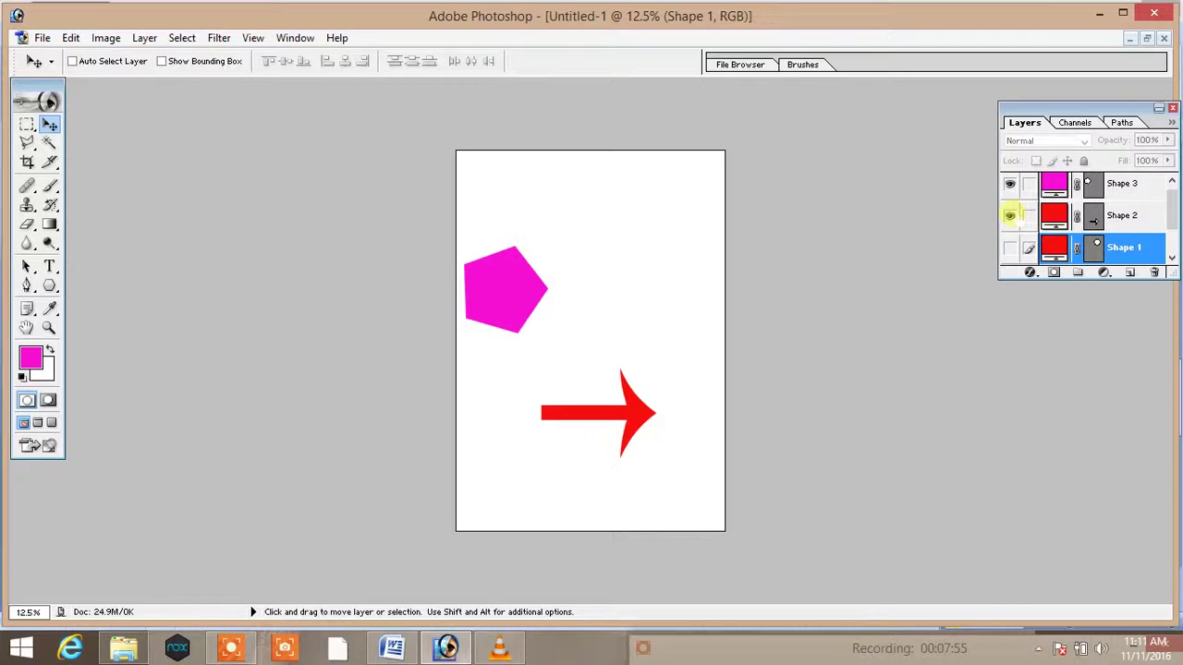
{"action": "left_click", "coordinate": [1009, 215]}
{"action": "left_click", "coordinate": [1009, 183]}
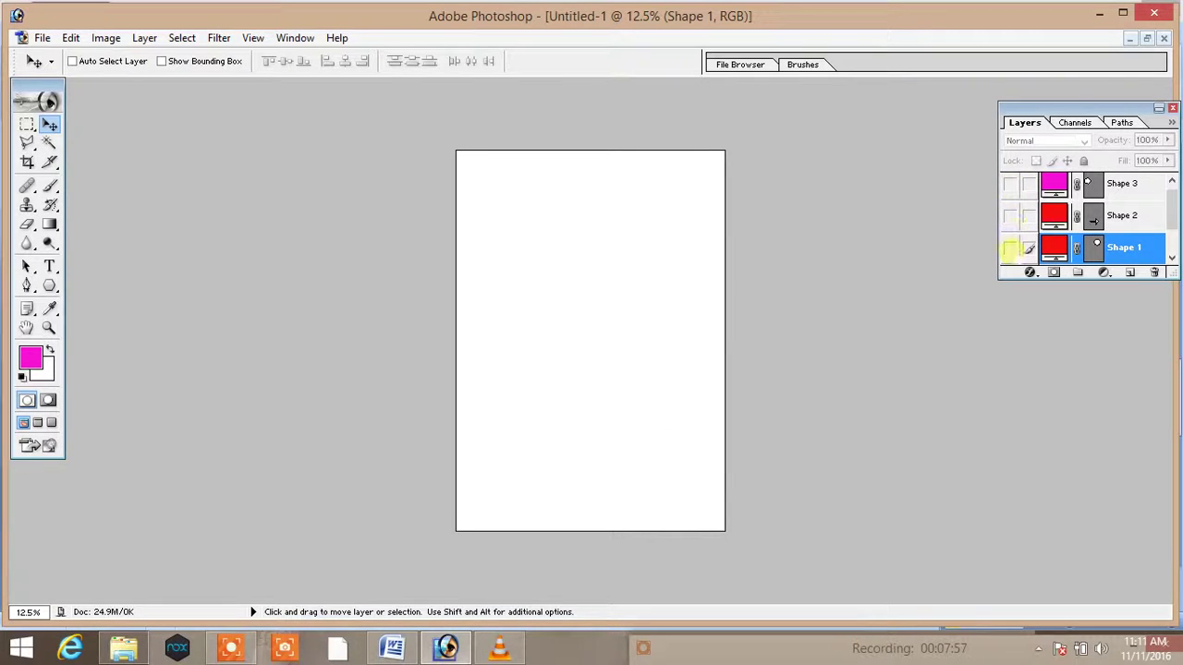
{"action": "left_click", "coordinate": [1008, 247]}
{"action": "left_click", "coordinate": [1009, 215]}
{"action": "left_click", "coordinate": [1009, 183]}
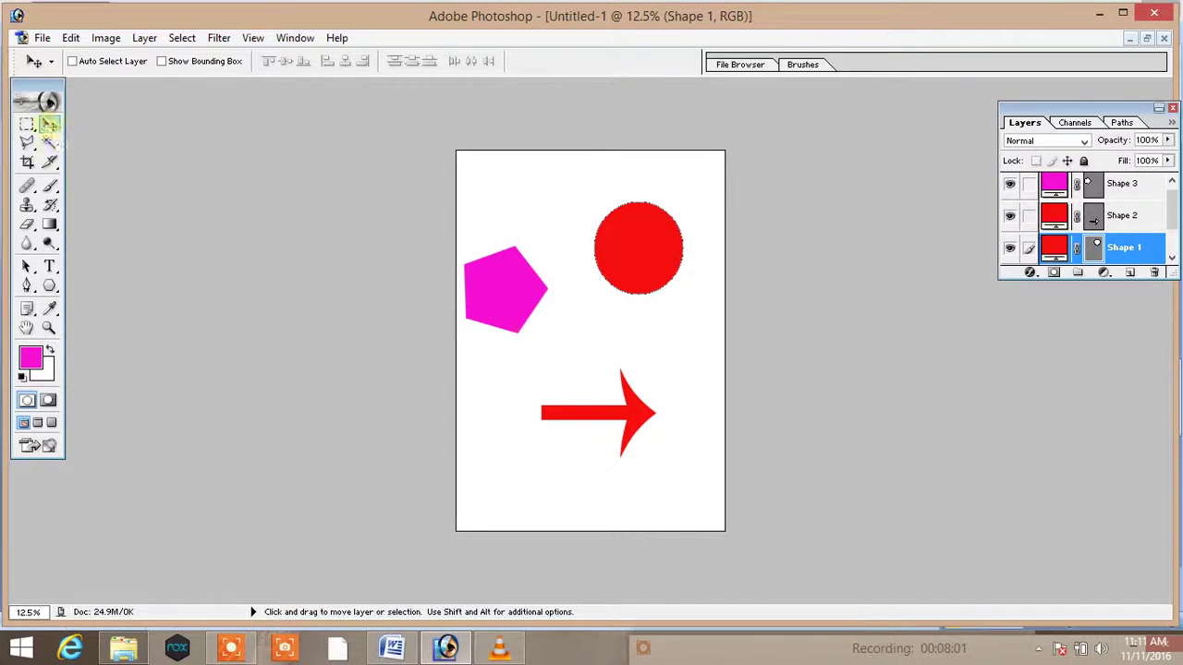
{"action": "left_click", "coordinate": [391, 648]}
{"action": "left_click", "coordinate": [815, 300]}
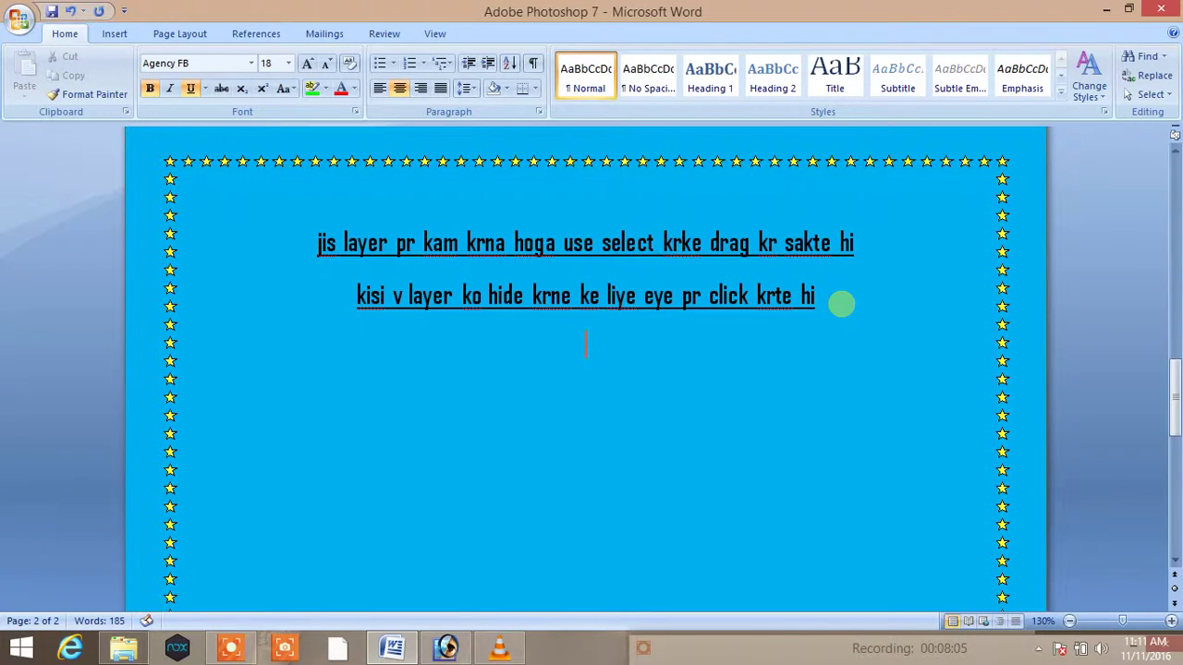
Step: Type the note 'ka size bda kran va ghumane ke liye ctrl+t ka use krte hai'
{"action": "type", "text": "kisika "}
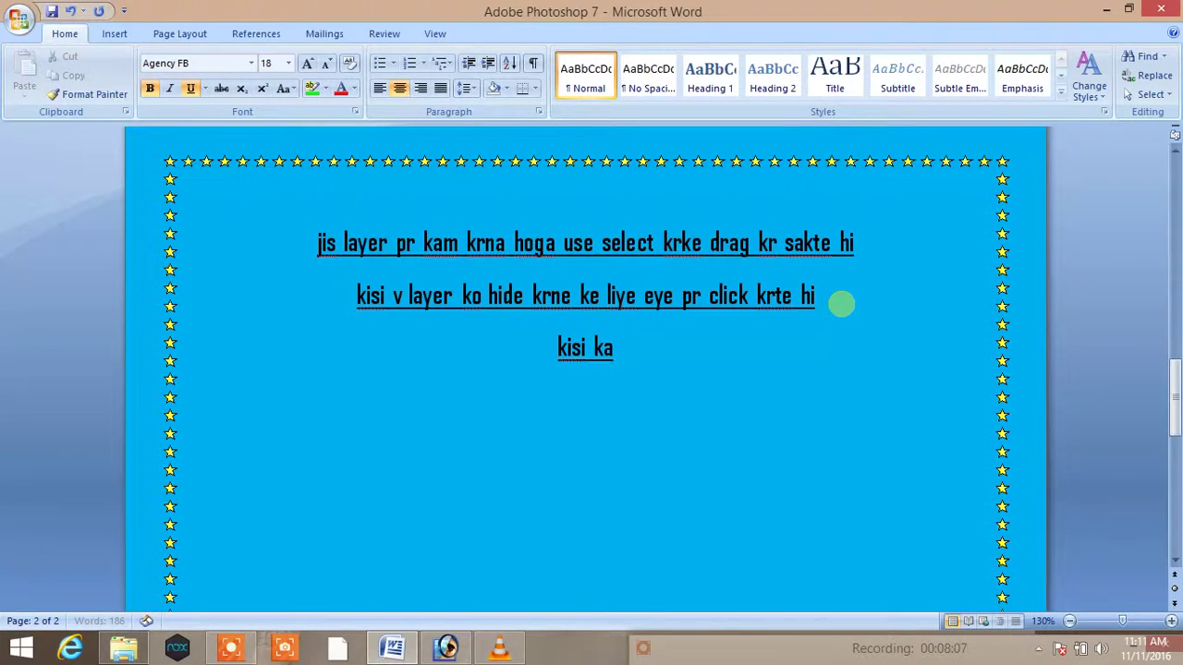
{"action": "type", "text": "si"}
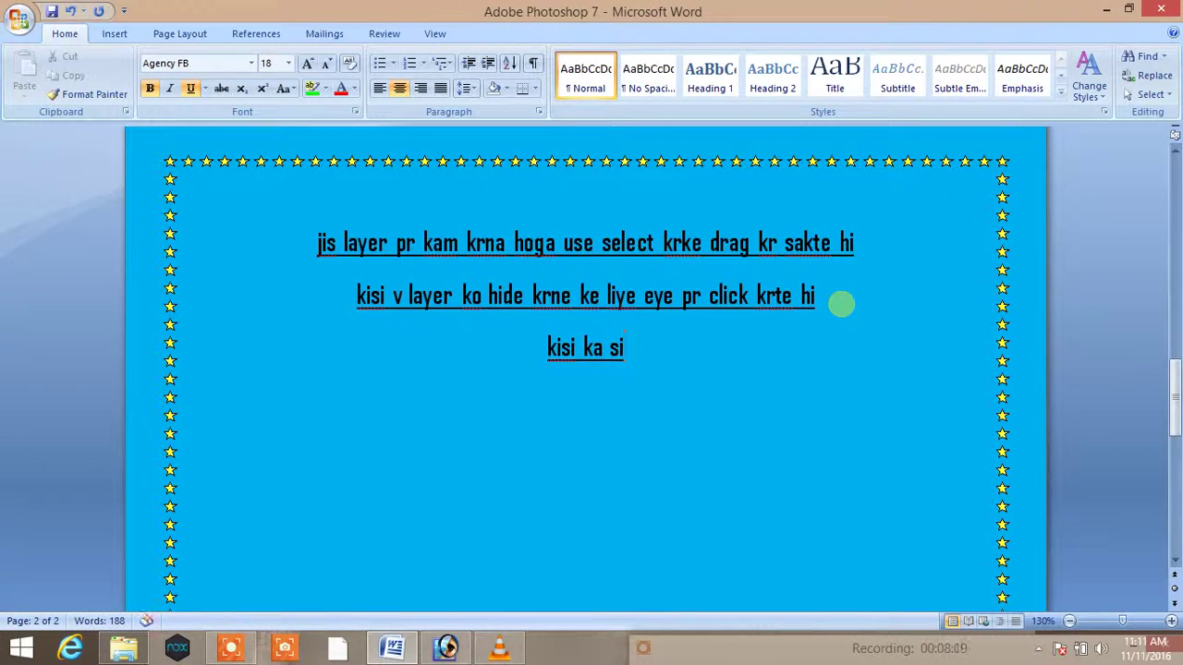
{"action": "type", "text": "ze bda kra"}
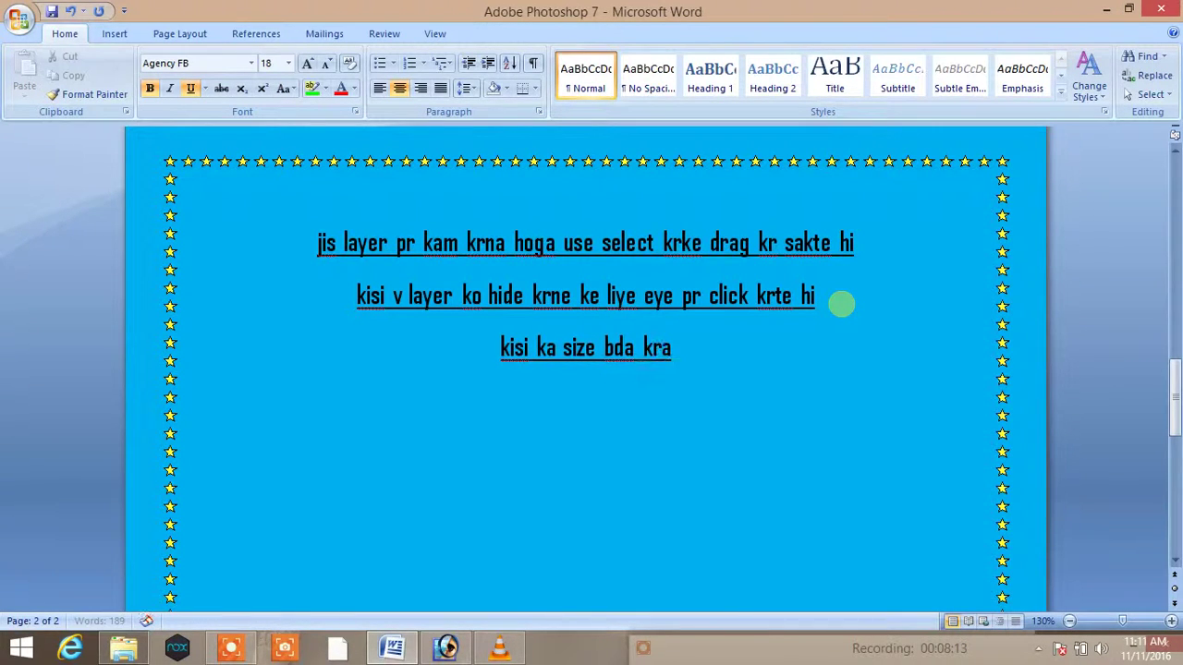
{"action": "type", "text": "n va ghumane "}
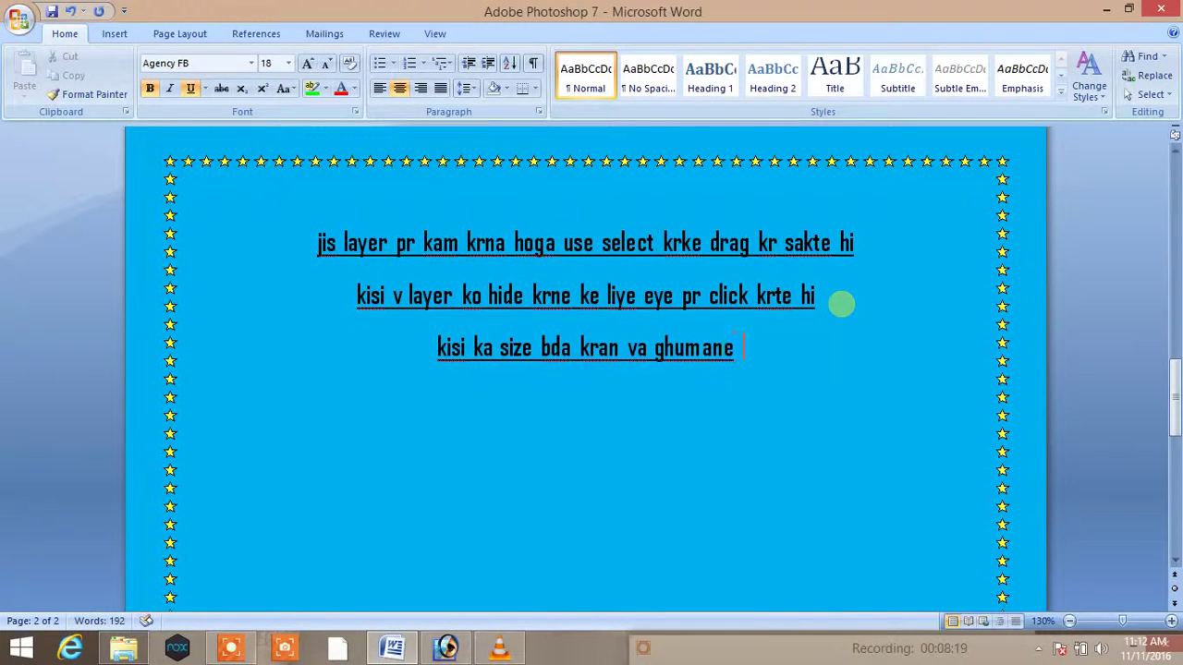
{"action": "type", "text": "ke liye ctrl+"}
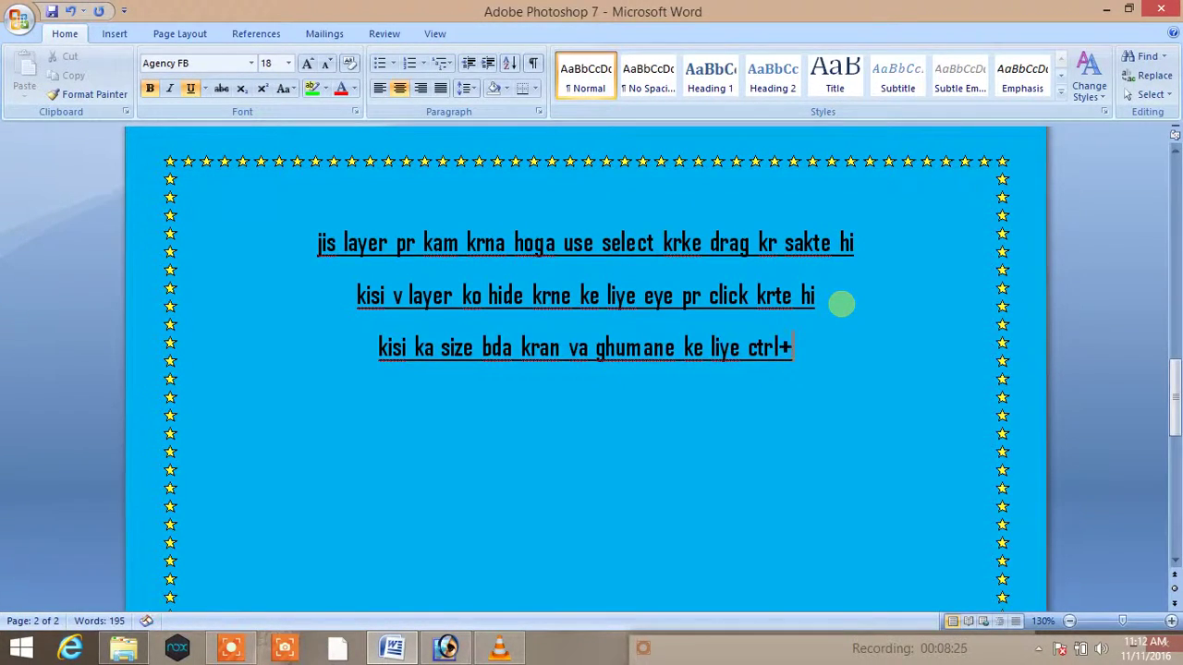
{"action": "type", "text": "t ka use krte hai"}
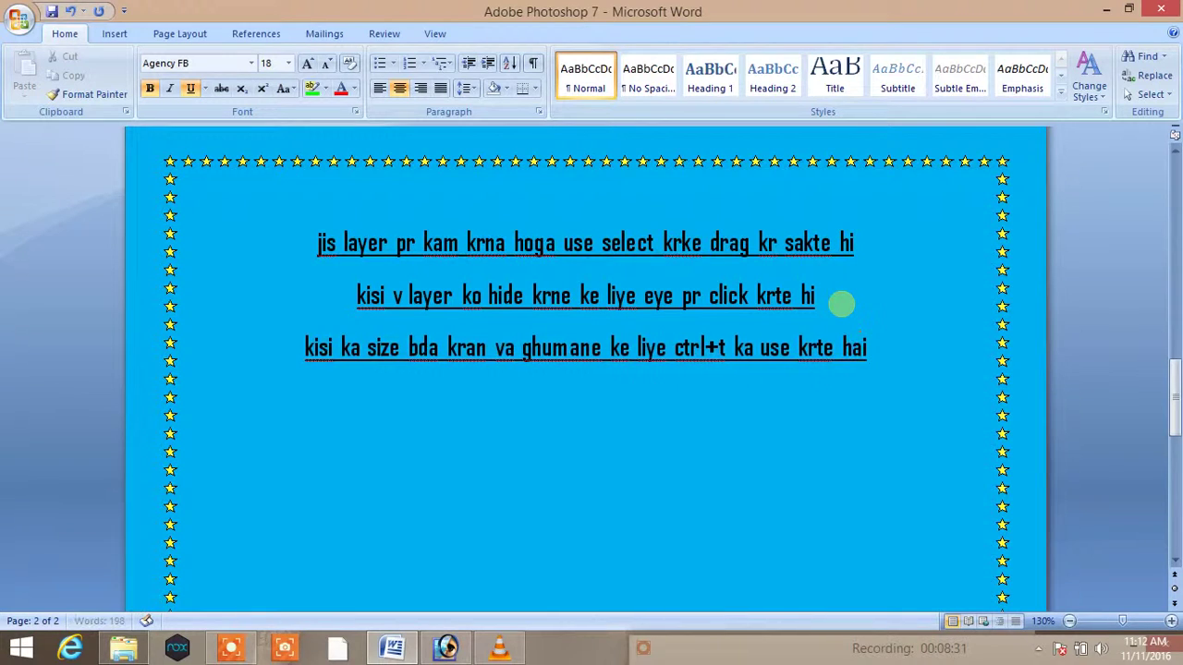
{"action": "left_click", "coordinate": [447, 648]}
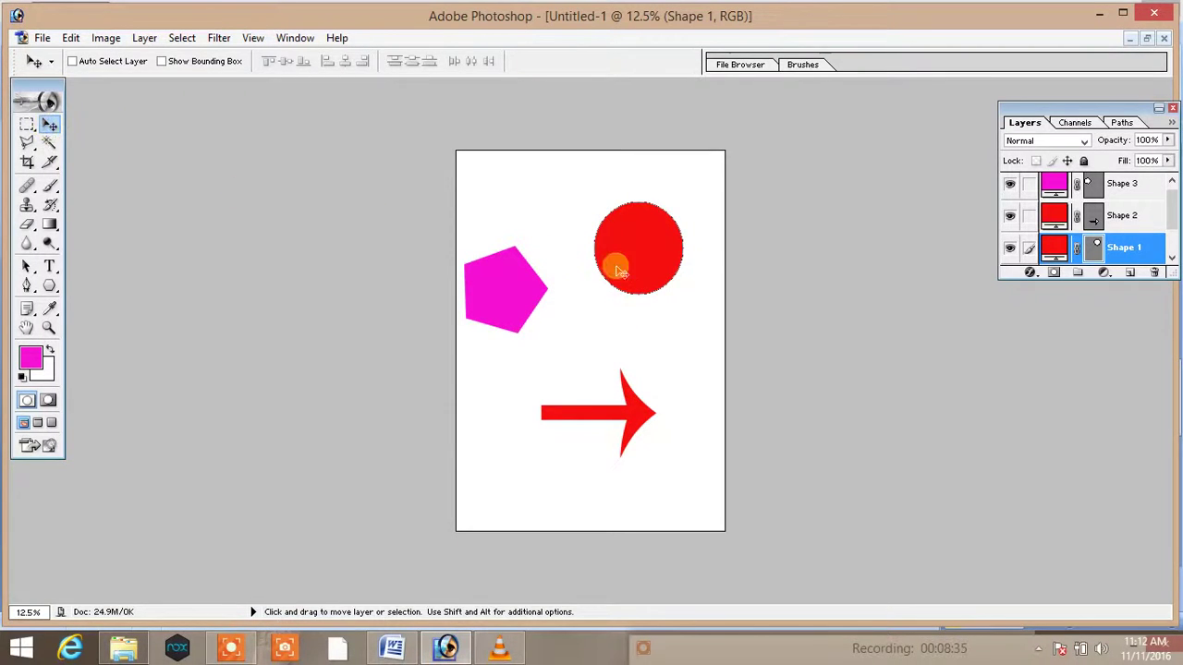
Step: Enlarge the red circle into a wider, taller ellipse with a slight rotation
{"action": "left_click", "coordinate": [1010, 248]}
{"action": "left_click", "coordinate": [1009, 248]}
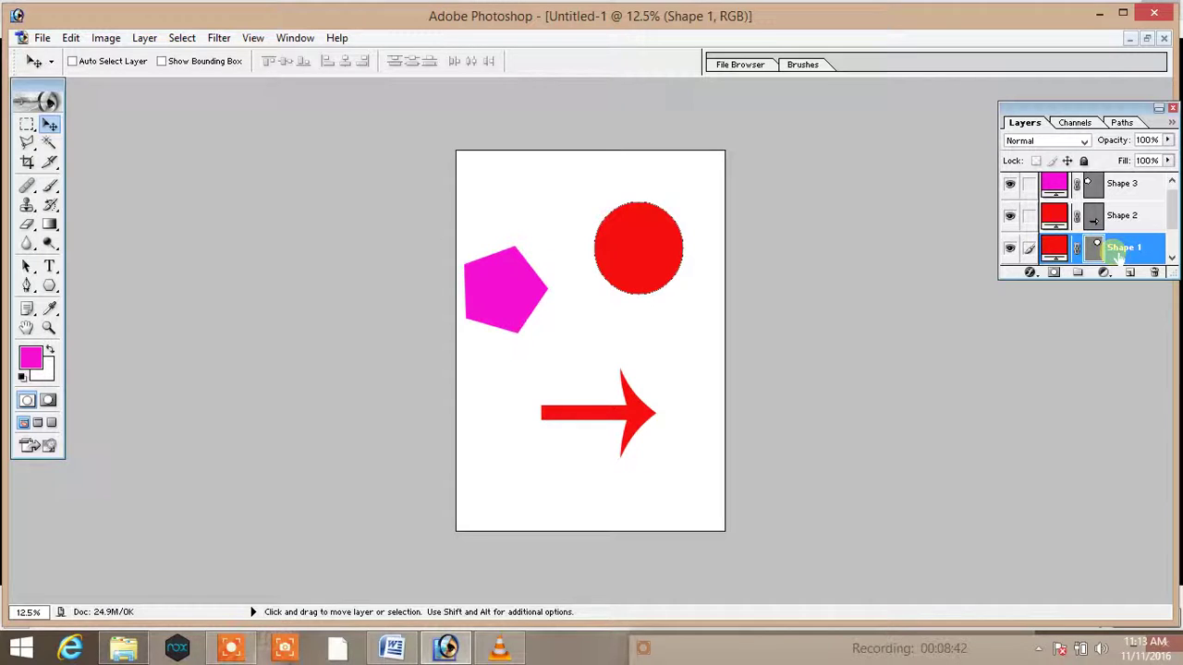
{"action": "key", "text": "ctrl+t"}
{"action": "left_click_drag", "start_coordinate": [683, 296], "coordinate": [691, 347]}
{"action": "left_click_drag", "start_coordinate": [691, 273], "coordinate": [724, 274]}
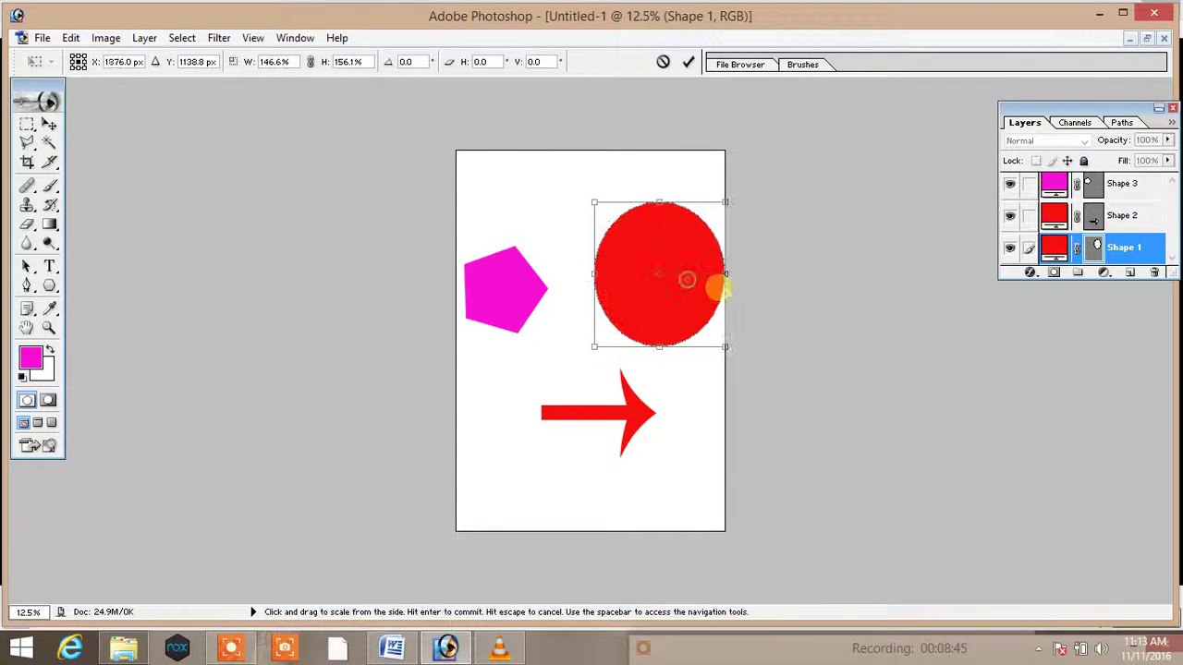
{"action": "left_click_drag", "start_coordinate": [659, 202], "coordinate": [658, 167]}
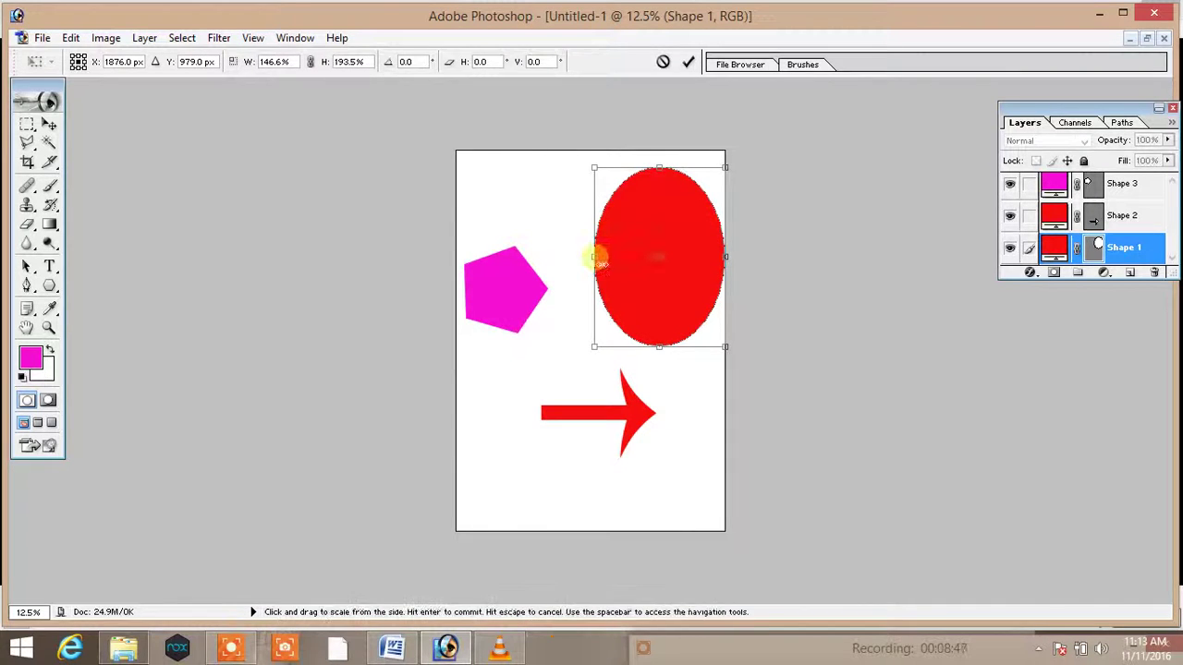
{"action": "left_click_drag", "start_coordinate": [594, 256], "coordinate": [566, 256]}
{"action": "left_click_drag", "start_coordinate": [779, 185], "coordinate": [682, 192]}
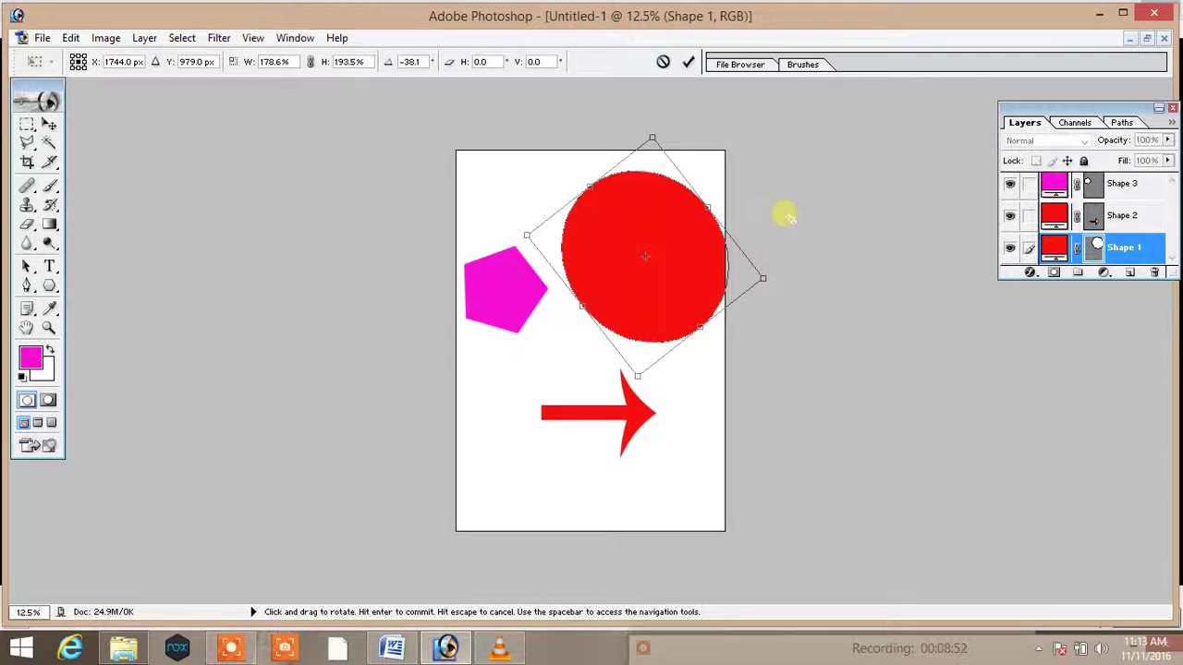
{"action": "key", "text": "Return"}
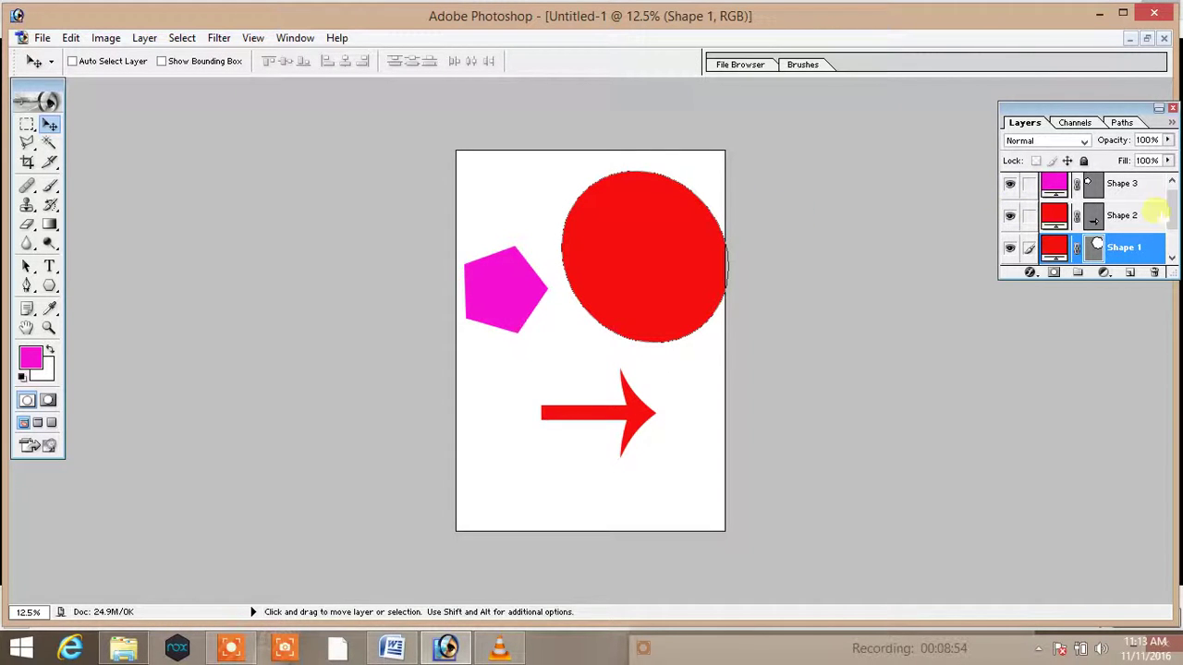
Step: Enlarge the red arrow and shift it down and to the left
{"action": "left_click", "coordinate": [1127, 215]}
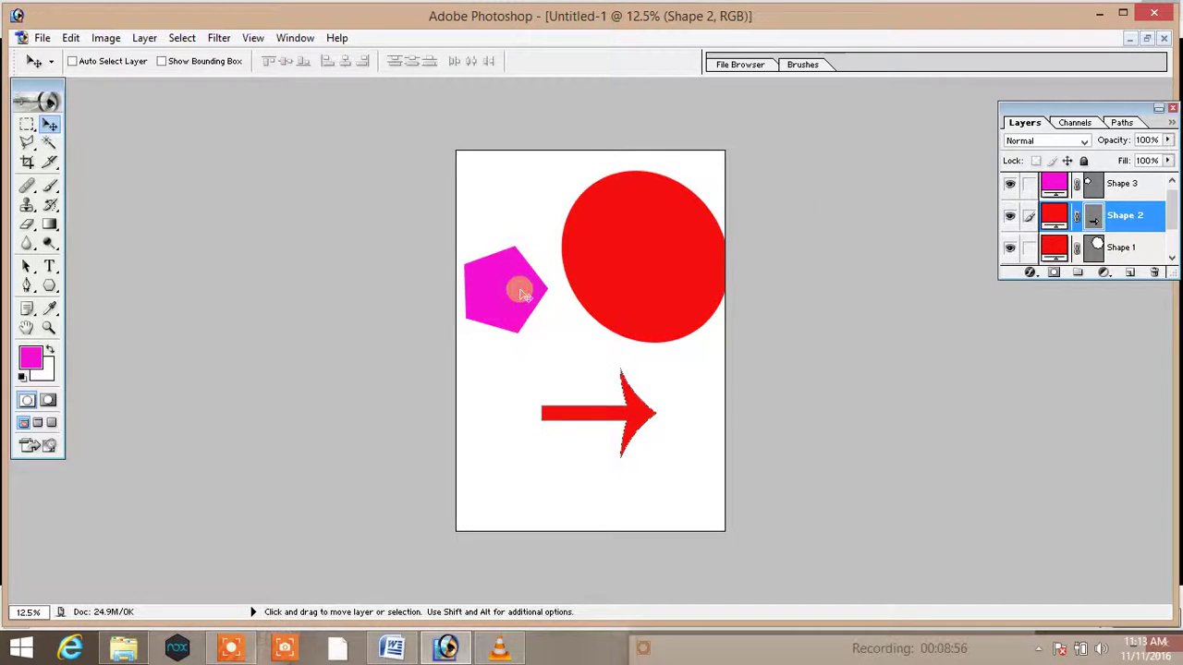
{"action": "key", "text": "ctrl+t"}
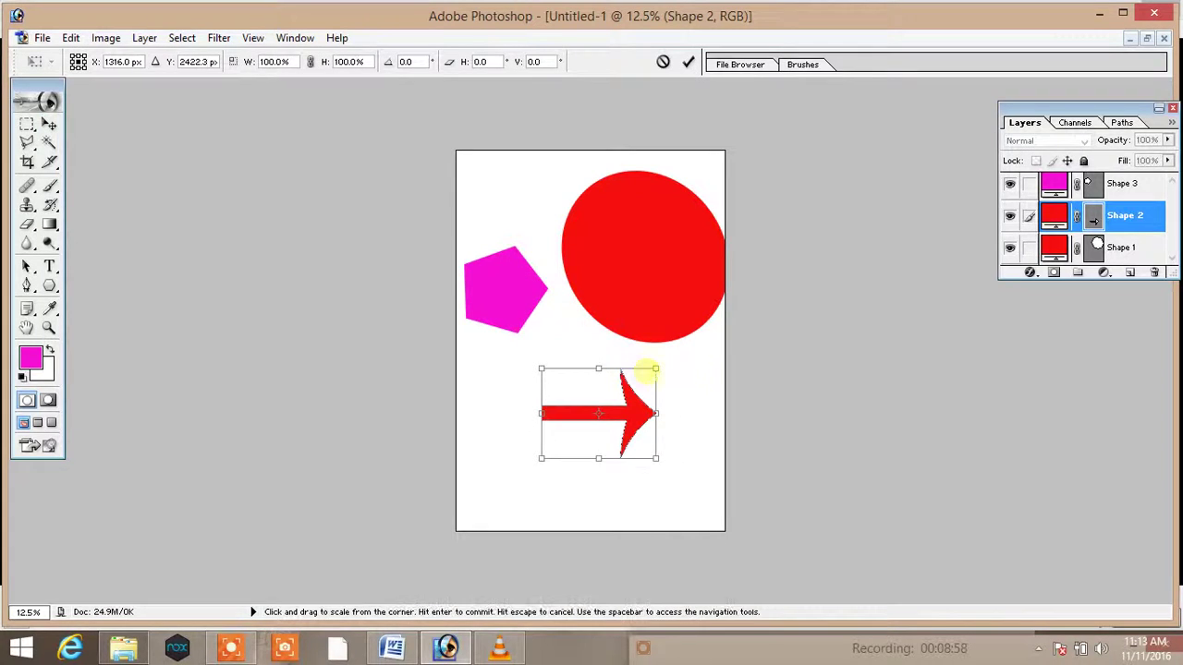
{"action": "left_click_drag", "start_coordinate": [654, 369], "coordinate": [725, 237]}
{"action": "left_click_drag", "start_coordinate": [673, 345], "coordinate": [597, 449]}
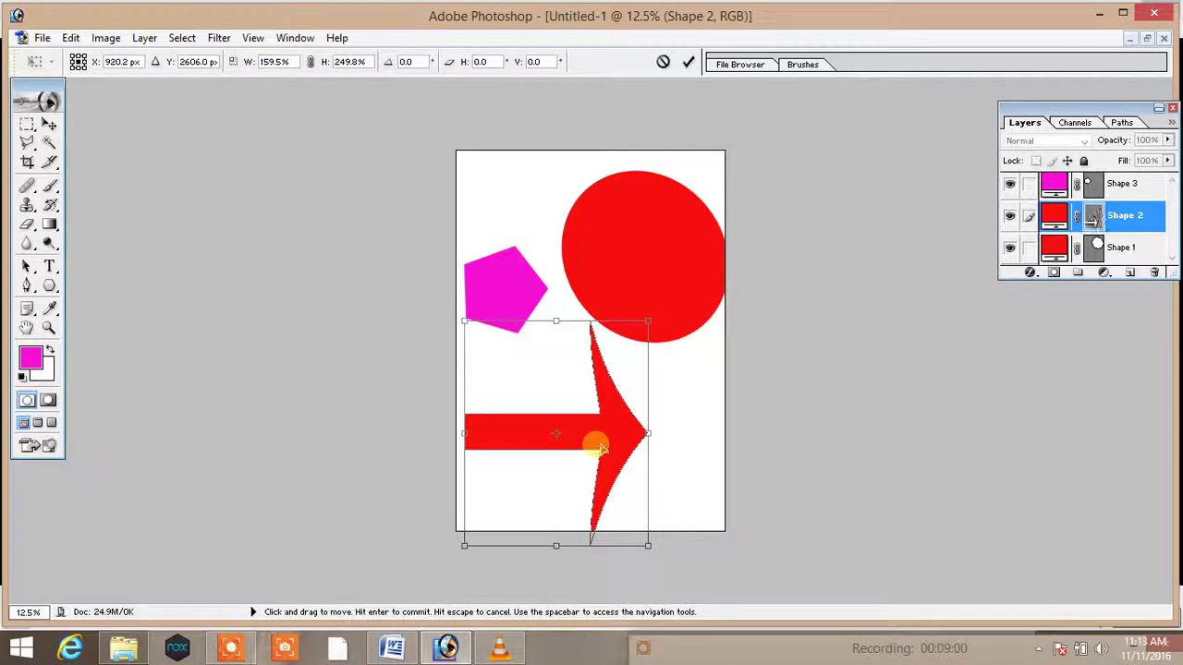
{"action": "key", "text": "Return"}
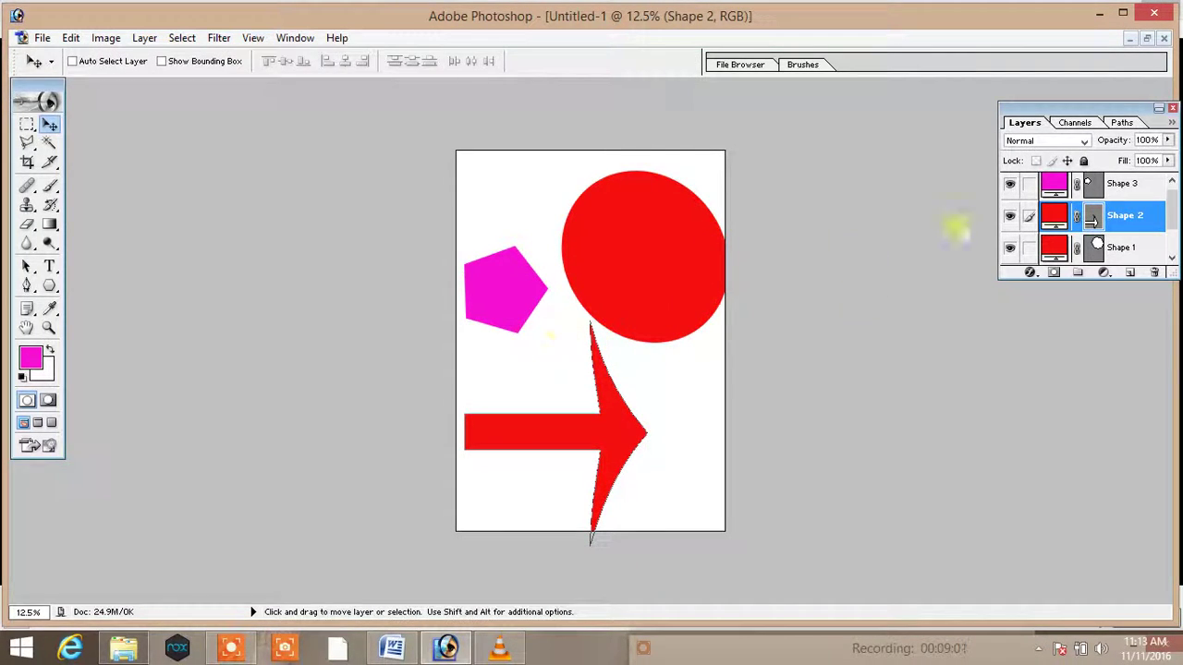
Step: Stretch the pink pentagon into a tall shape against the canvas's left edge
{"action": "left_click", "coordinate": [1116, 183]}
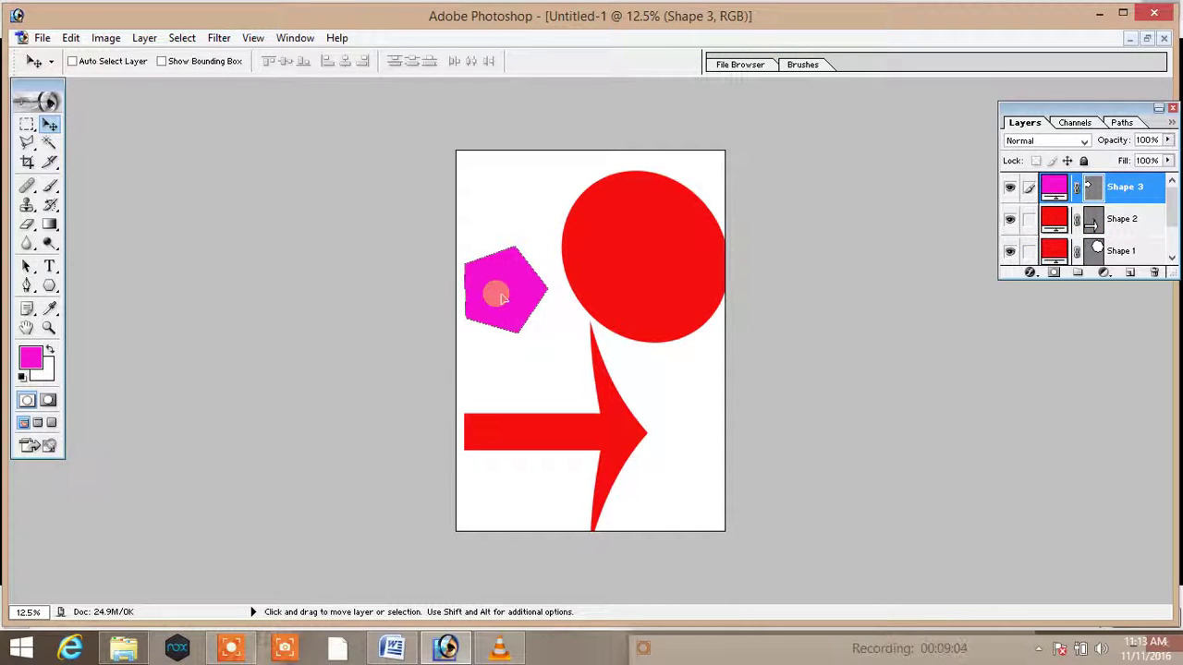
{"action": "key", "text": "ctrl+t"}
{"action": "left_click_drag", "start_coordinate": [547, 332], "coordinate": [712, 491]}
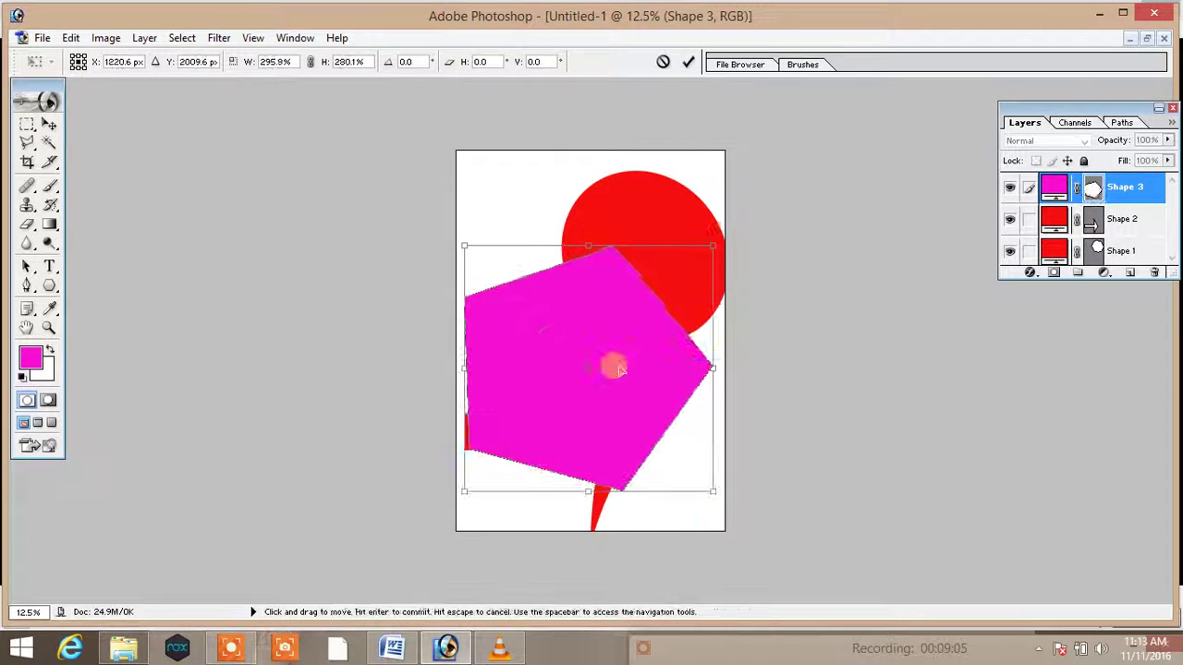
{"action": "left_click_drag", "start_coordinate": [588, 246], "coordinate": [554, 166]}
{"action": "mouse_move", "coordinate": [554, 232]}
{"action": "left_mouse_down"}
{"action": "mouse_move", "coordinate": [465, 231]}
{"action": "mouse_move", "coordinate": [482, 219]}
{"action": "left_mouse_up"}
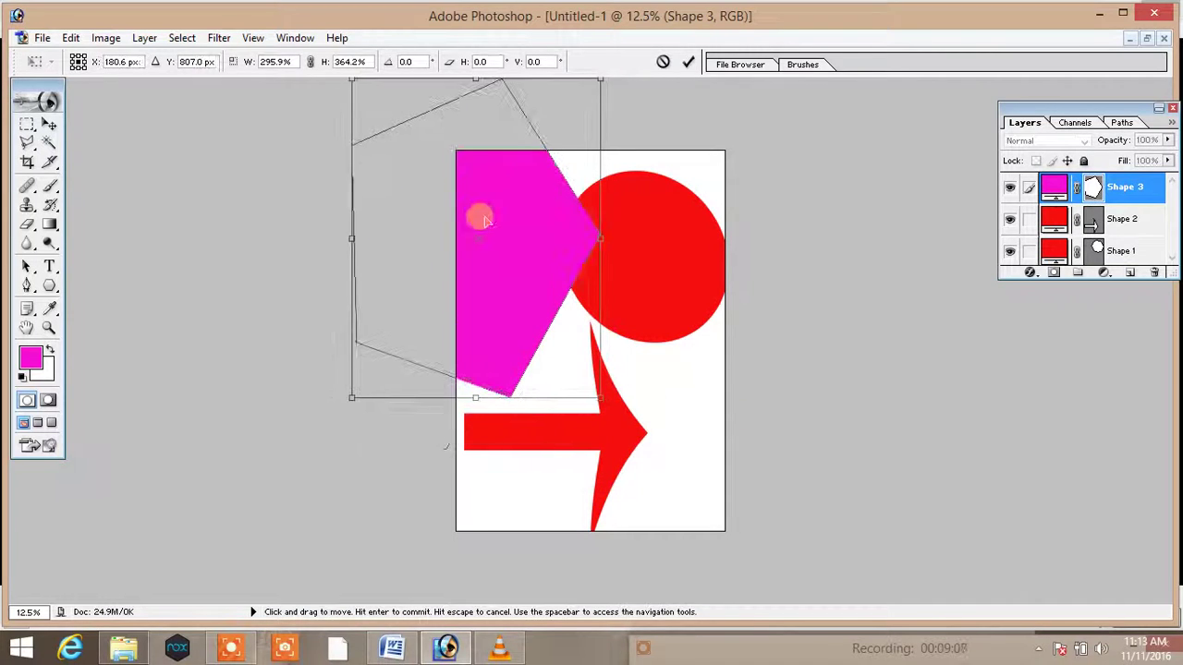
{"action": "left_click_drag", "start_coordinate": [351, 397], "coordinate": [494, 341]}
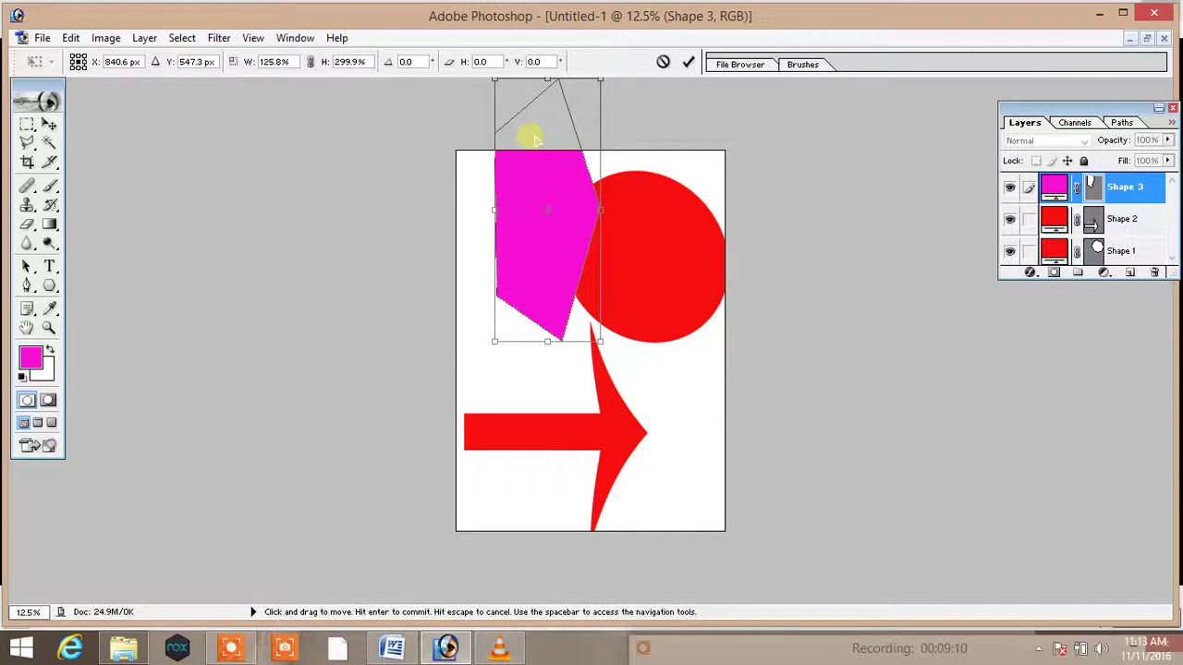
{"action": "left_click_drag", "start_coordinate": [534, 138], "coordinate": [507, 194]}
{"action": "key", "text": "Return"}
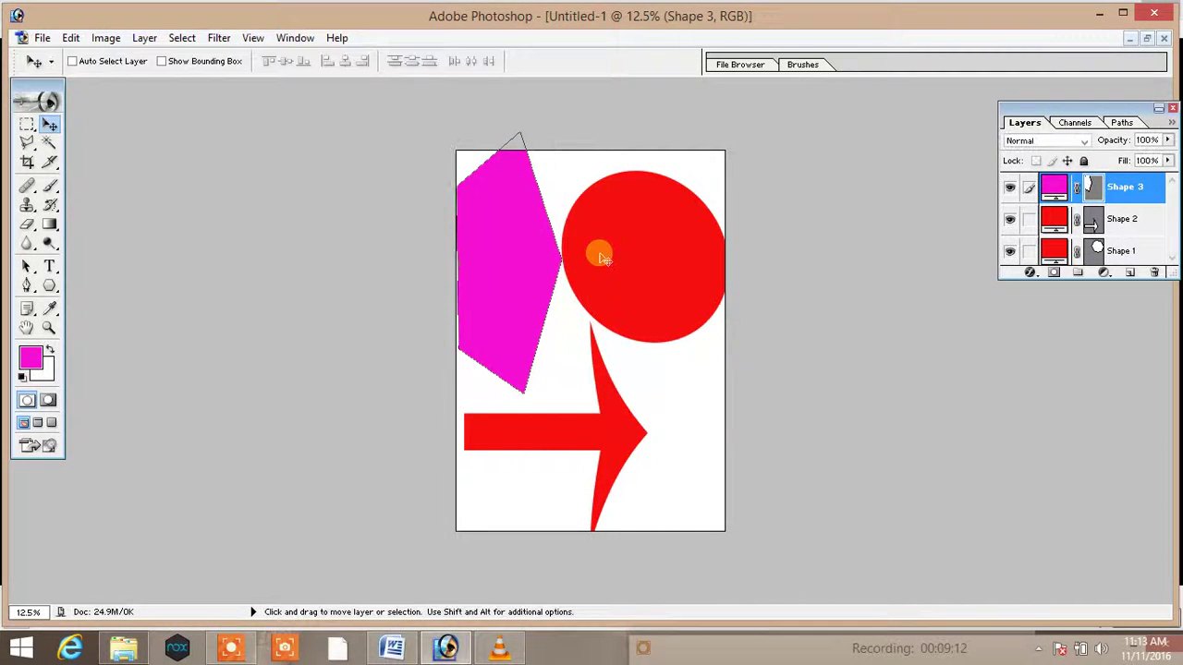
{"action": "left_click", "coordinate": [392, 647]}
Step: Add the Word note line 'Enter se command se bahar aate hai'
{"action": "scroll", "coordinate": [621, 473], "scroll_direction": "down", "scroll_amount": 3}
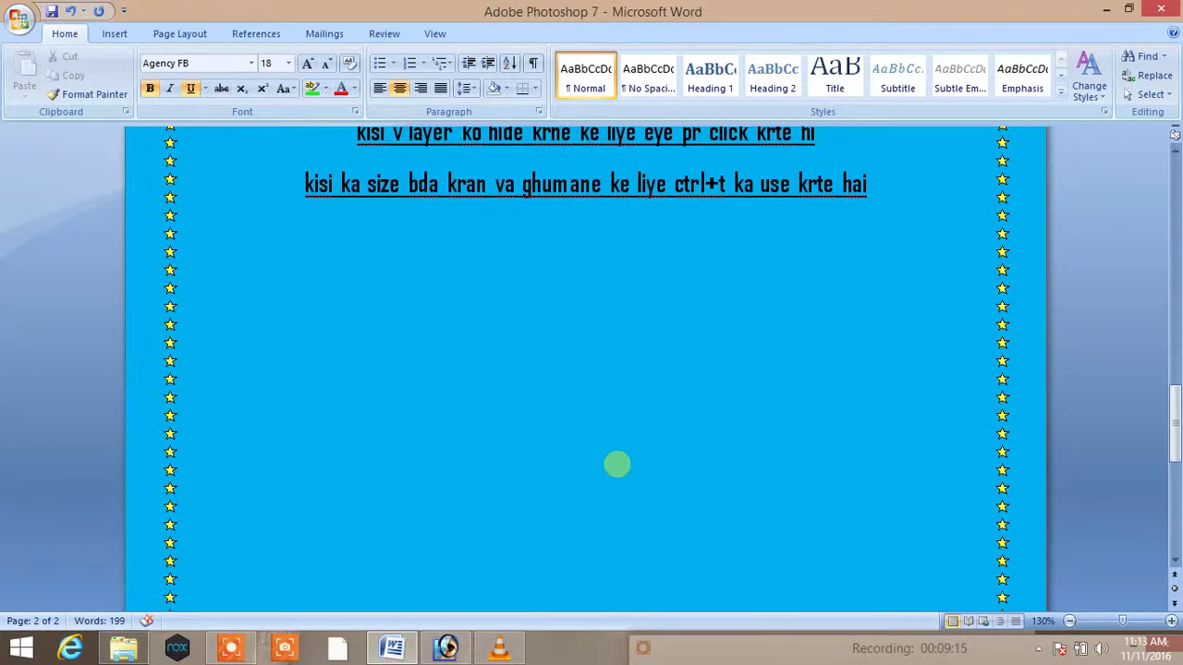
{"action": "type", "text": "Entre"}
{"action": "key", "text": "BackSpace"}
{"action": "key", "text": "BackSpace"}
{"action": "type", "text": "er se "}
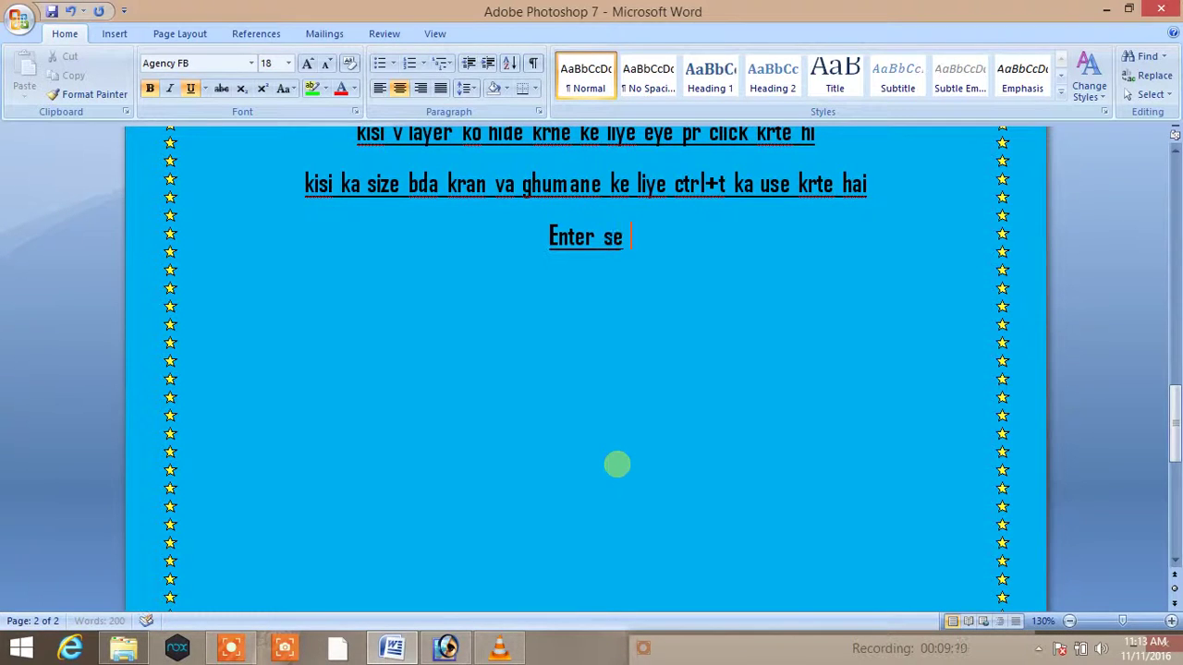
{"action": "type", "text": "comma"}
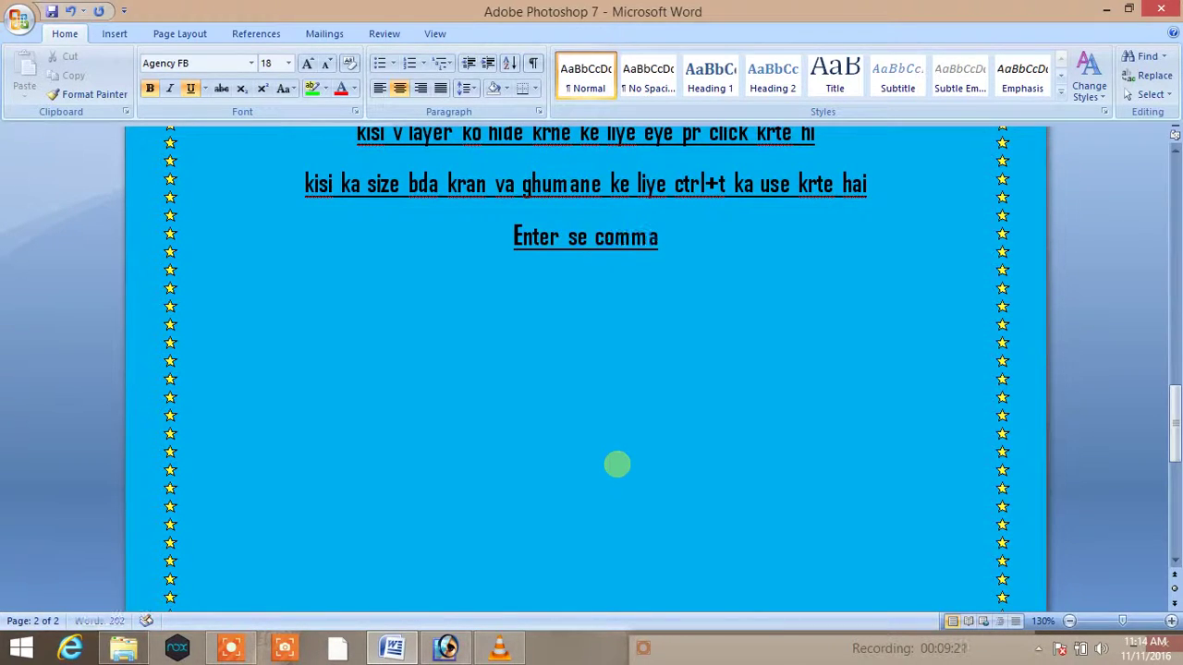
{"action": "type", "text": "nd se bahar aa"}
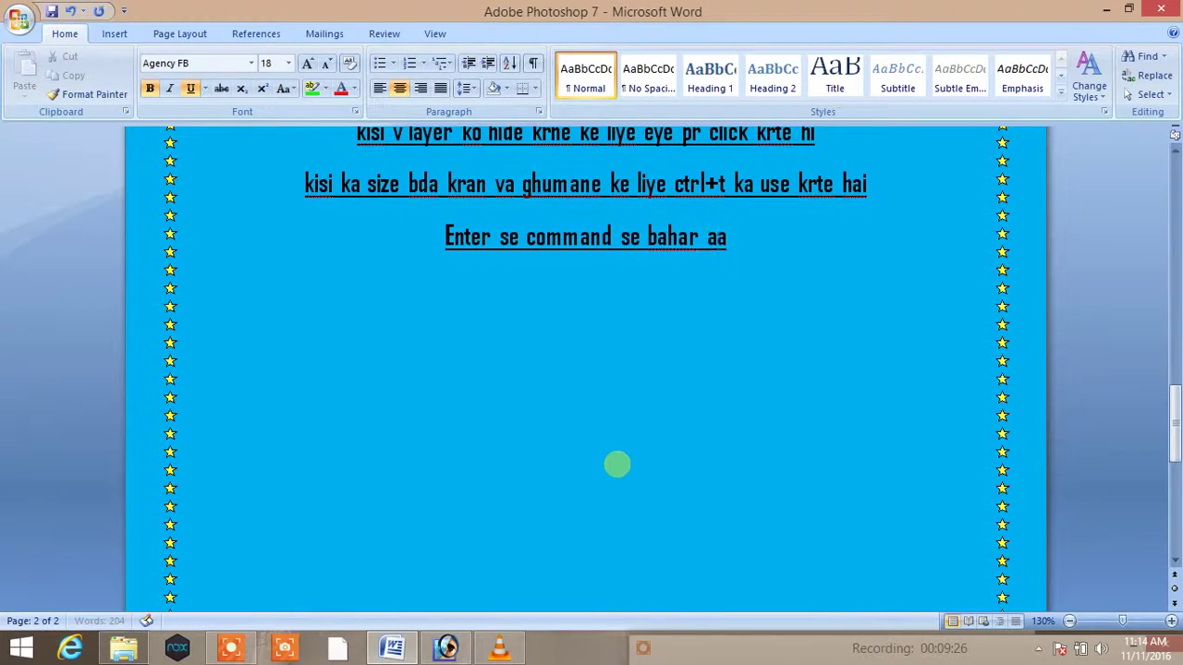
{"action": "type", "text": "te hai"}
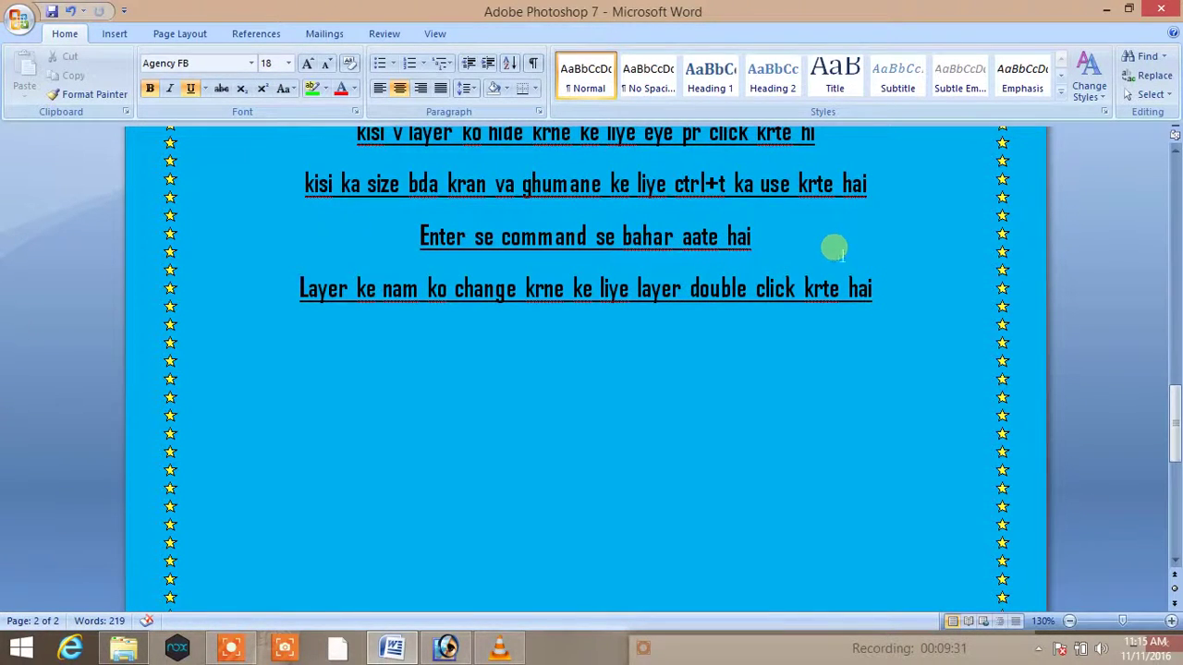
{"action": "left_click", "coordinate": [445, 646]}
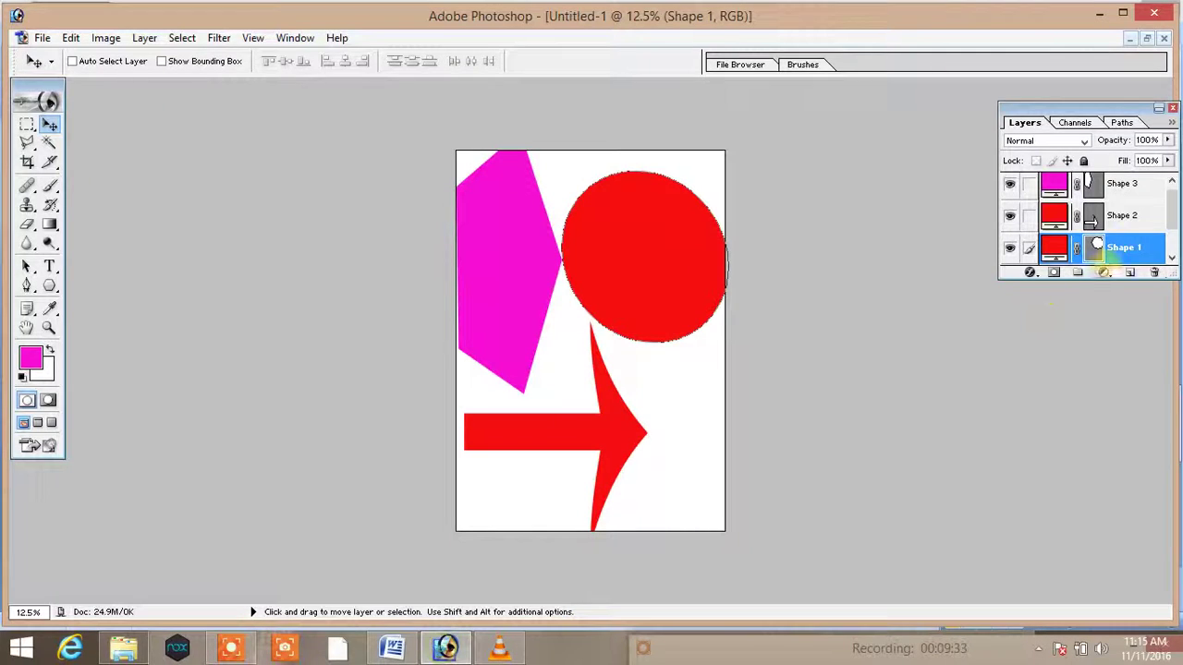
Step: Rename the layers cir, a2 and a3, then move the green arrow onto the red circle
{"action": "double_click", "coordinate": [1125, 247]}
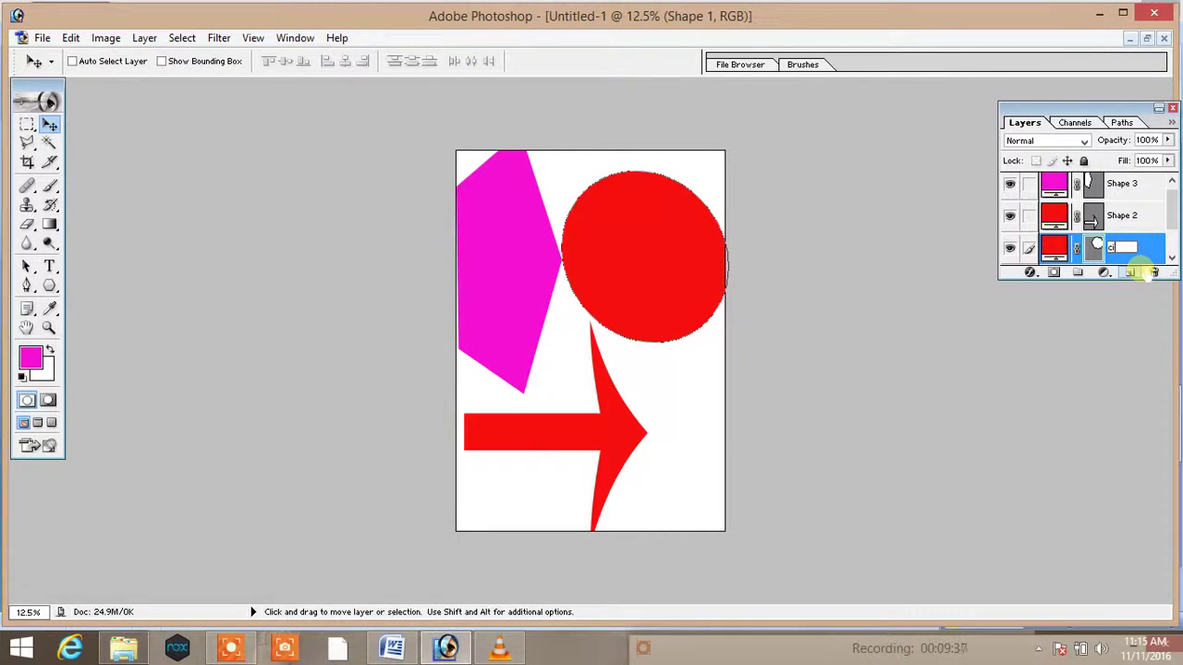
{"action": "type", "text": "cir"}
{"action": "double_click", "coordinate": [1140, 215]}
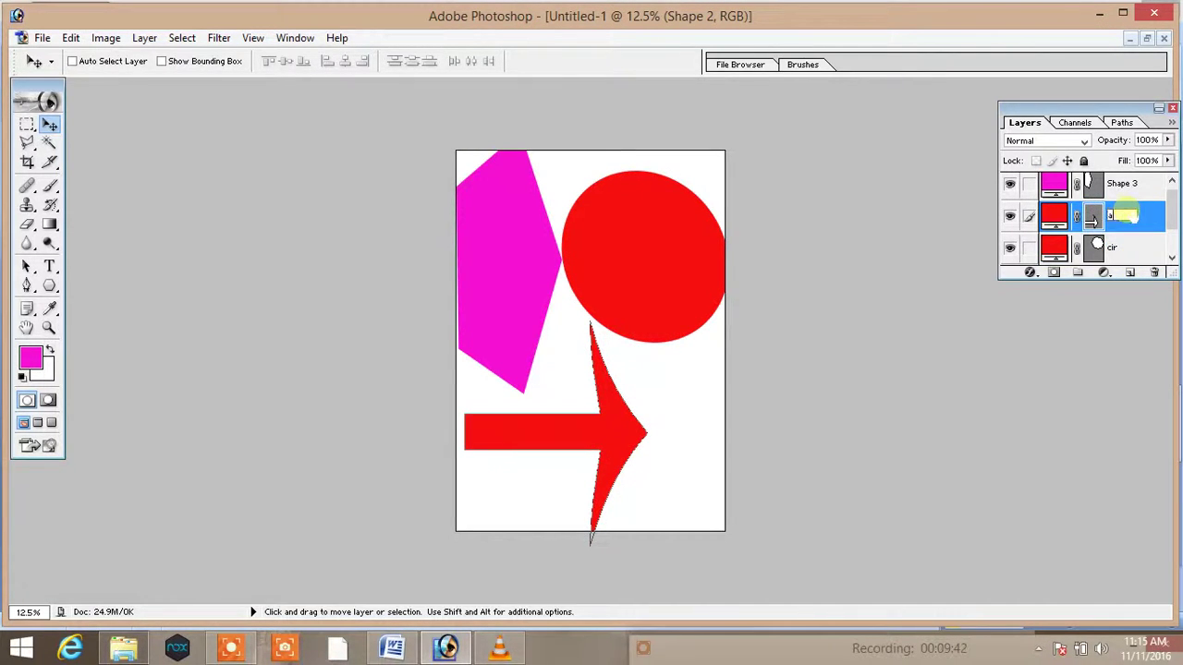
{"action": "double_click", "coordinate": [1136, 185]}
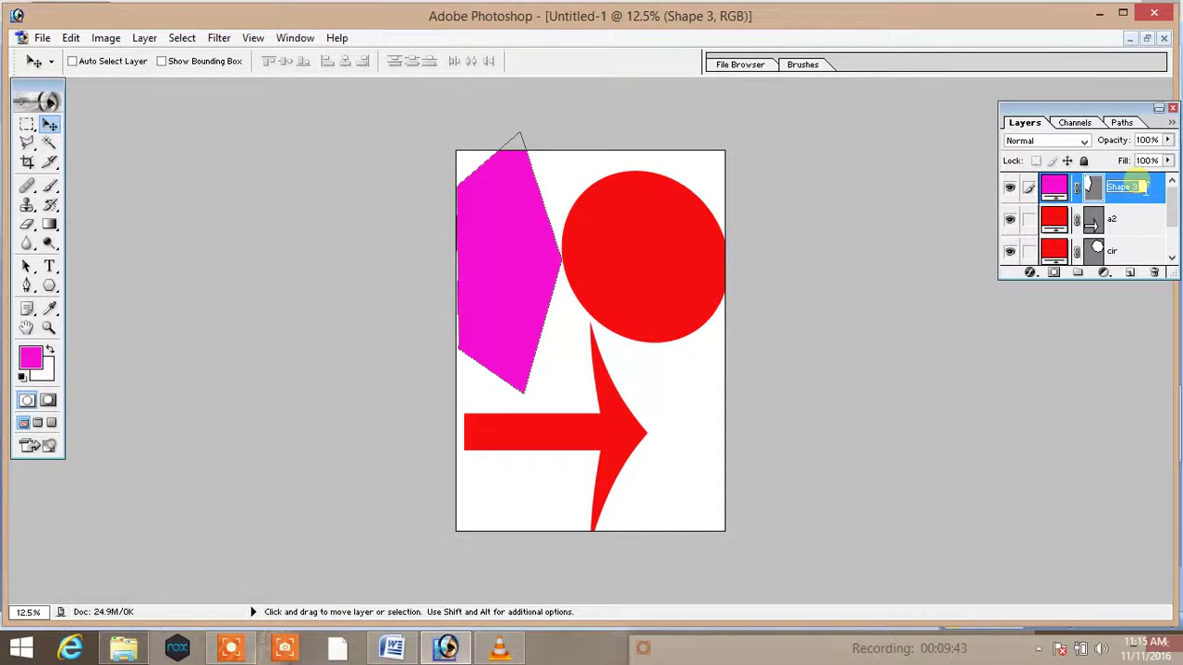
{"action": "type", "text": "a3"}
{"action": "left_click", "coordinate": [1094, 219]}
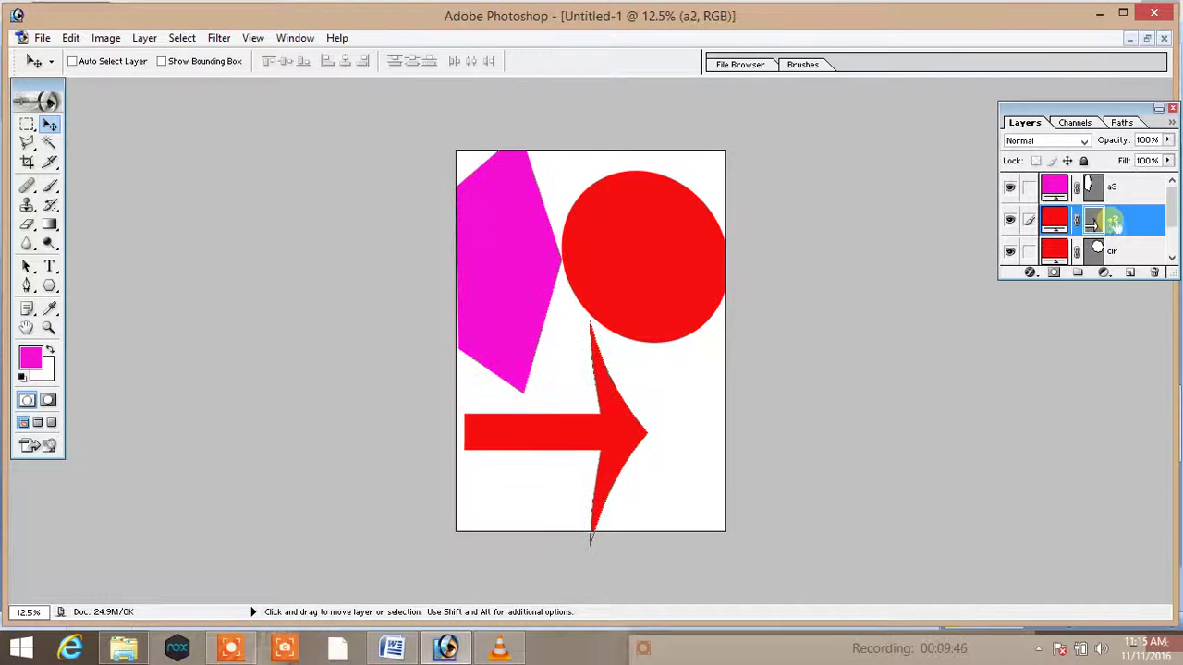
{"action": "left_click", "coordinate": [1098, 245]}
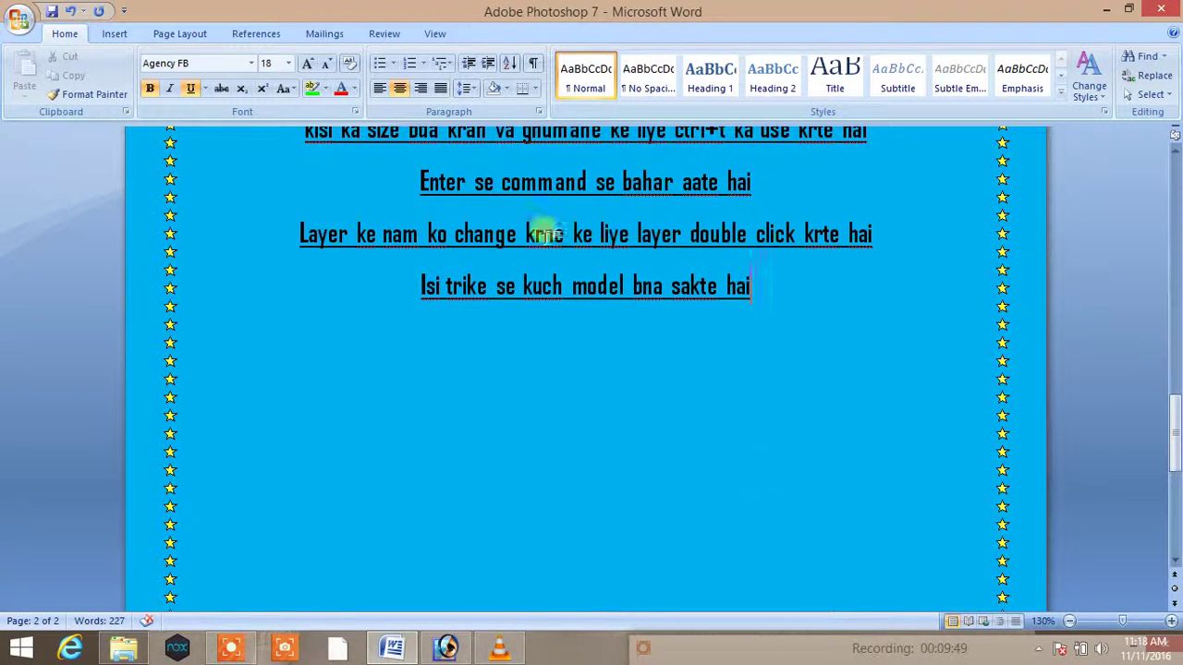
{"action": "left_click", "coordinate": [446, 646]}
{"action": "left_click_drag", "start_coordinate": [634, 269], "coordinate": [704, 102]}
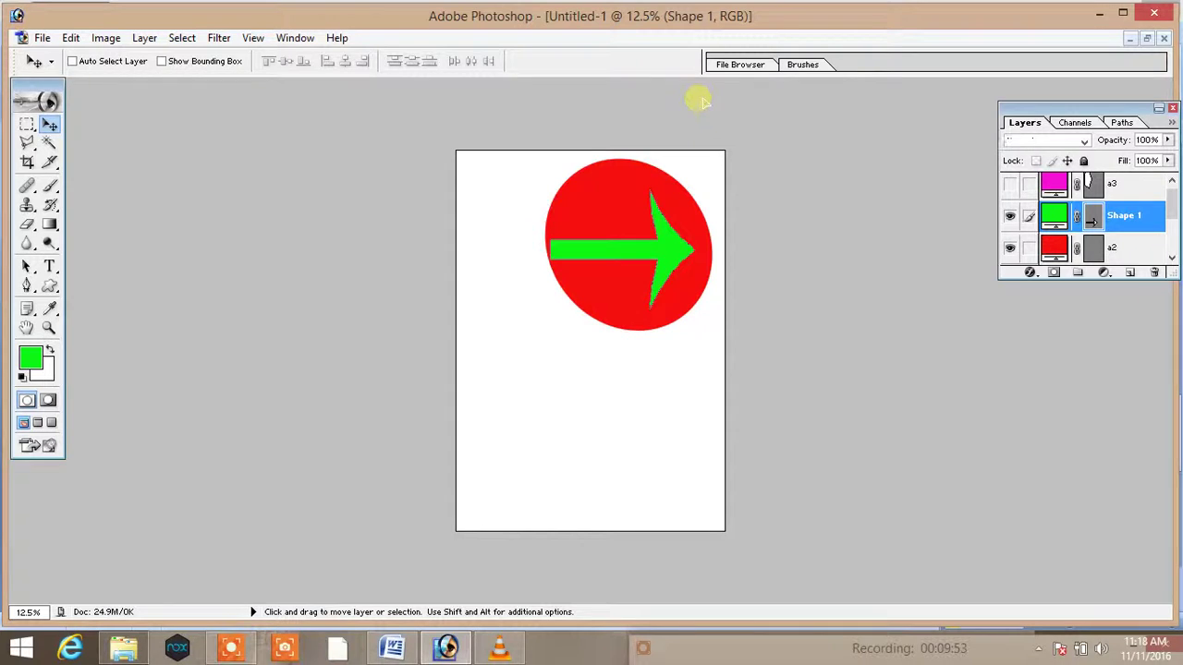